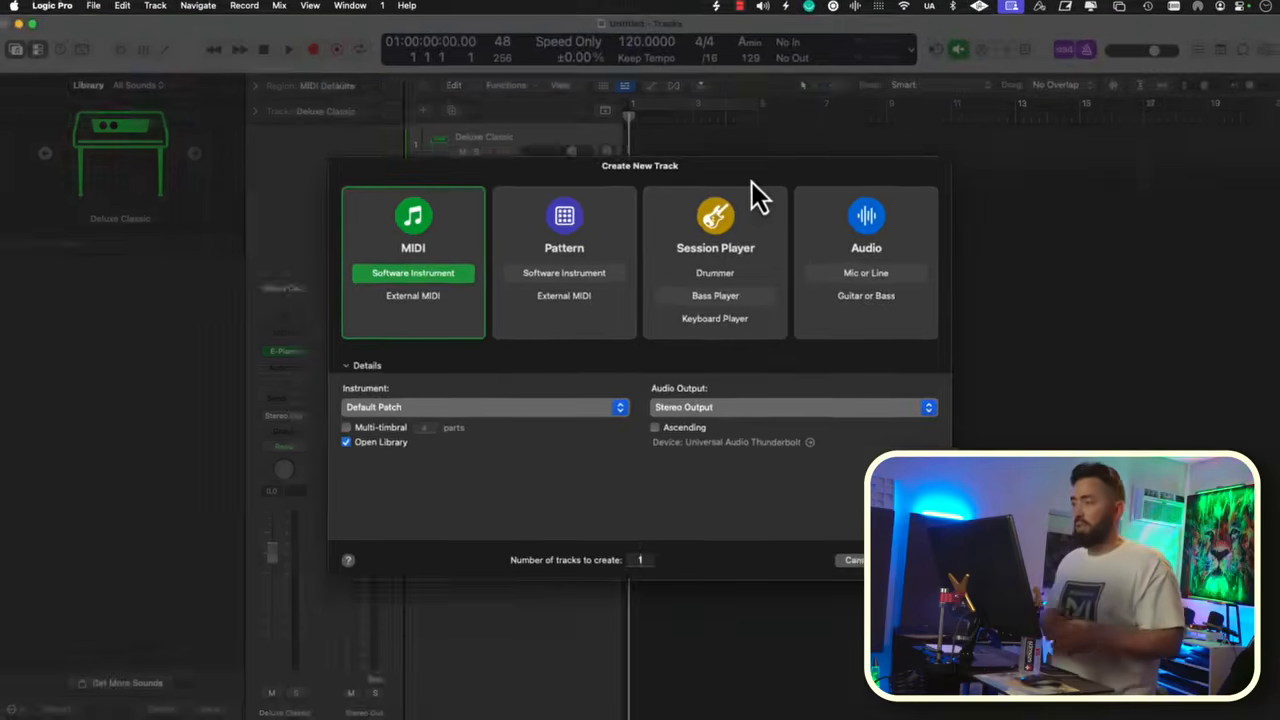
Step: Create one software instrument track with the default patch and hide the Library and Inspector
{"action": "key", "text": "Return"}
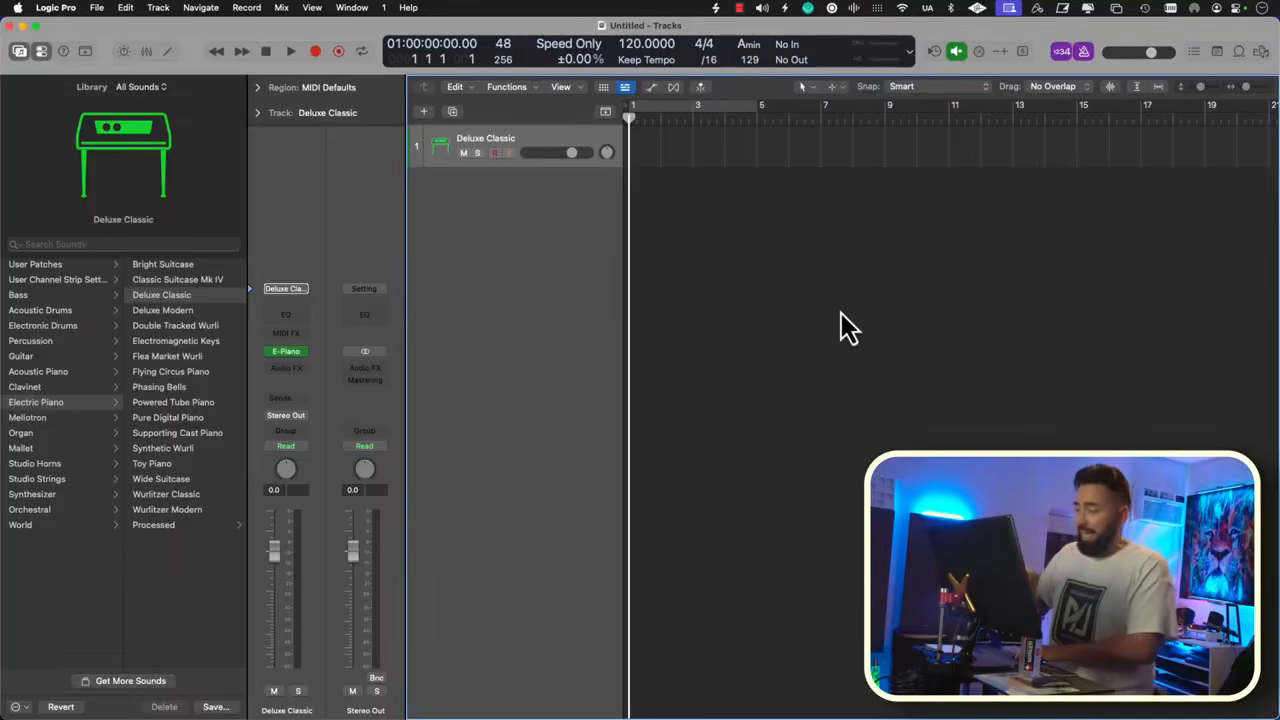
{"action": "key", "text": "y"}
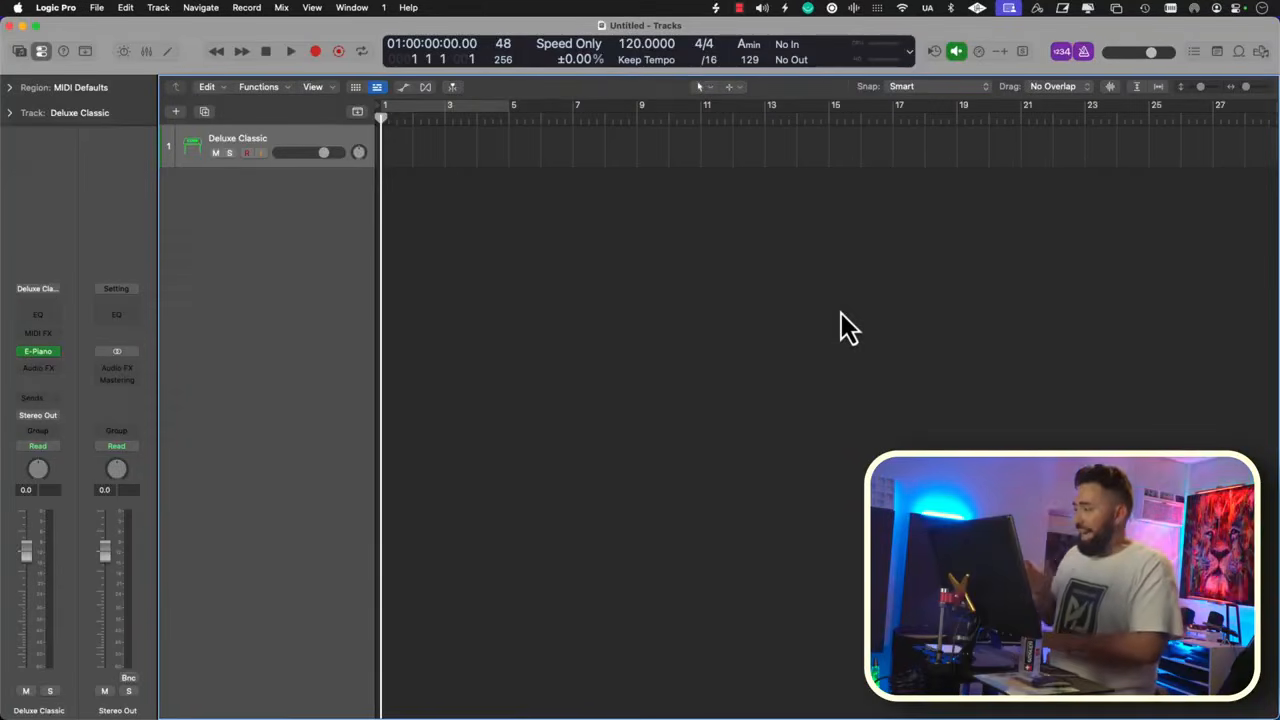
{"action": "key", "text": "i"}
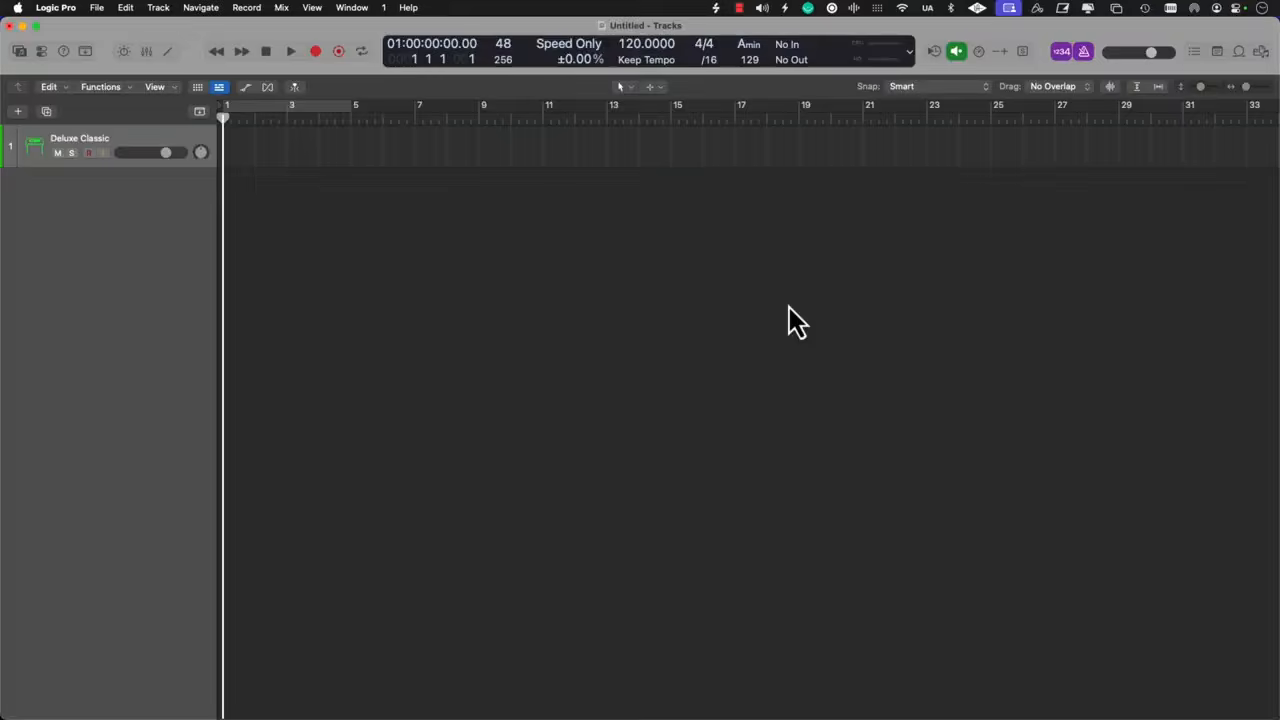
Step: Browse the Apple Loops, add the Above The Clouds Bass loop at bar 9, and hide the loop browser
{"action": "key", "text": "o"}
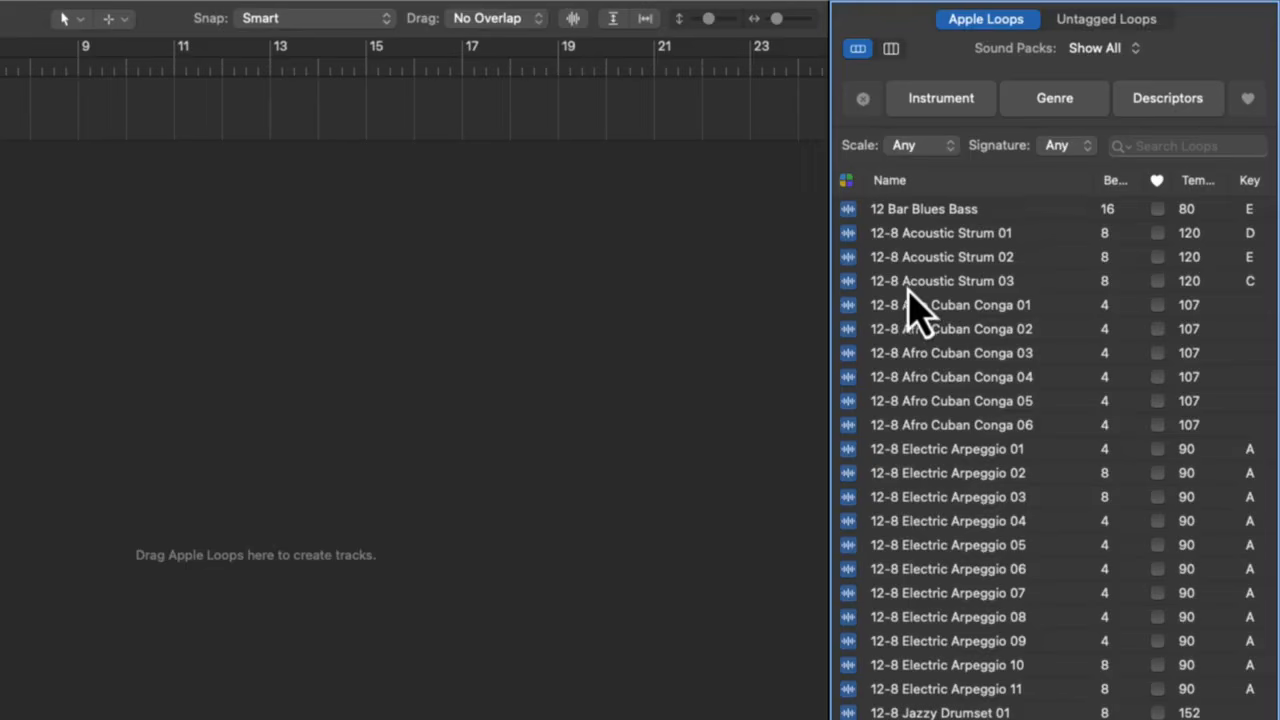
{"action": "scroll", "coordinate": [910, 300], "scroll_direction": "down", "scroll_amount": 15}
{"action": "scroll", "coordinate": [910, 308], "scroll_direction": "up", "scroll_amount": 2}
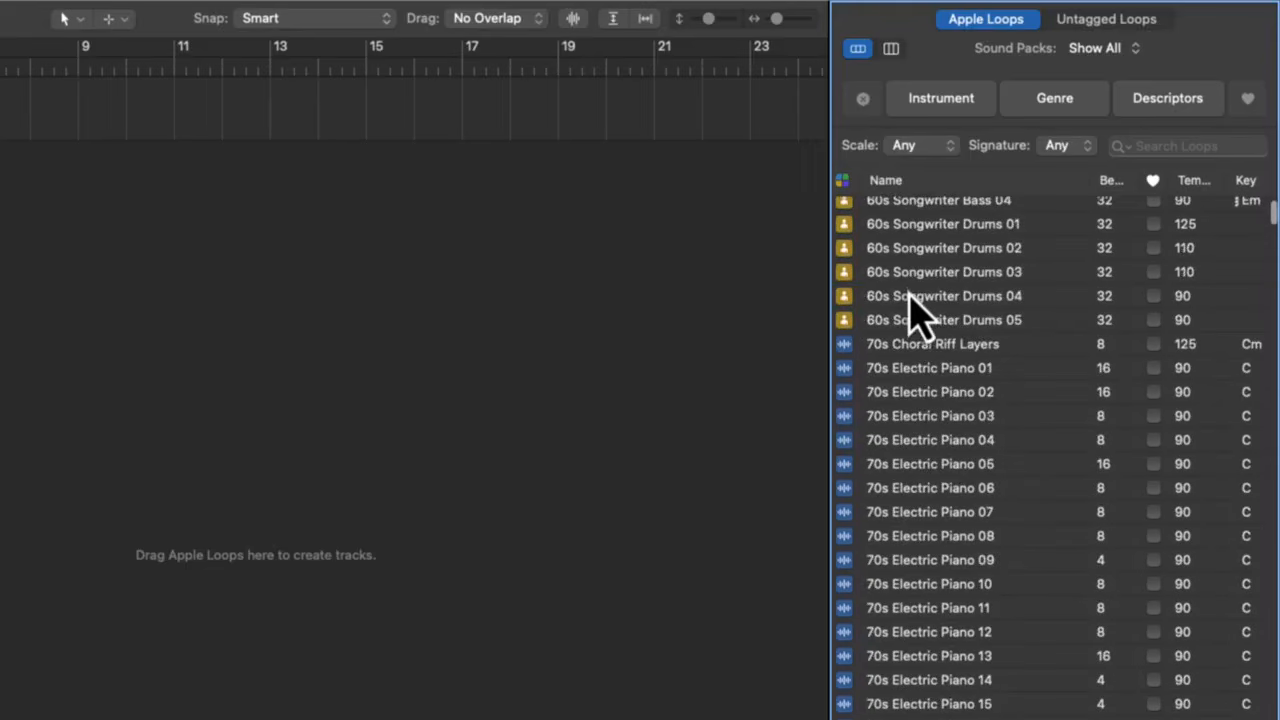
{"action": "scroll", "coordinate": [913, 318], "scroll_direction": "down", "scroll_amount": 15}
{"action": "scroll", "coordinate": [918, 330], "scroll_direction": "down", "scroll_amount": 20}
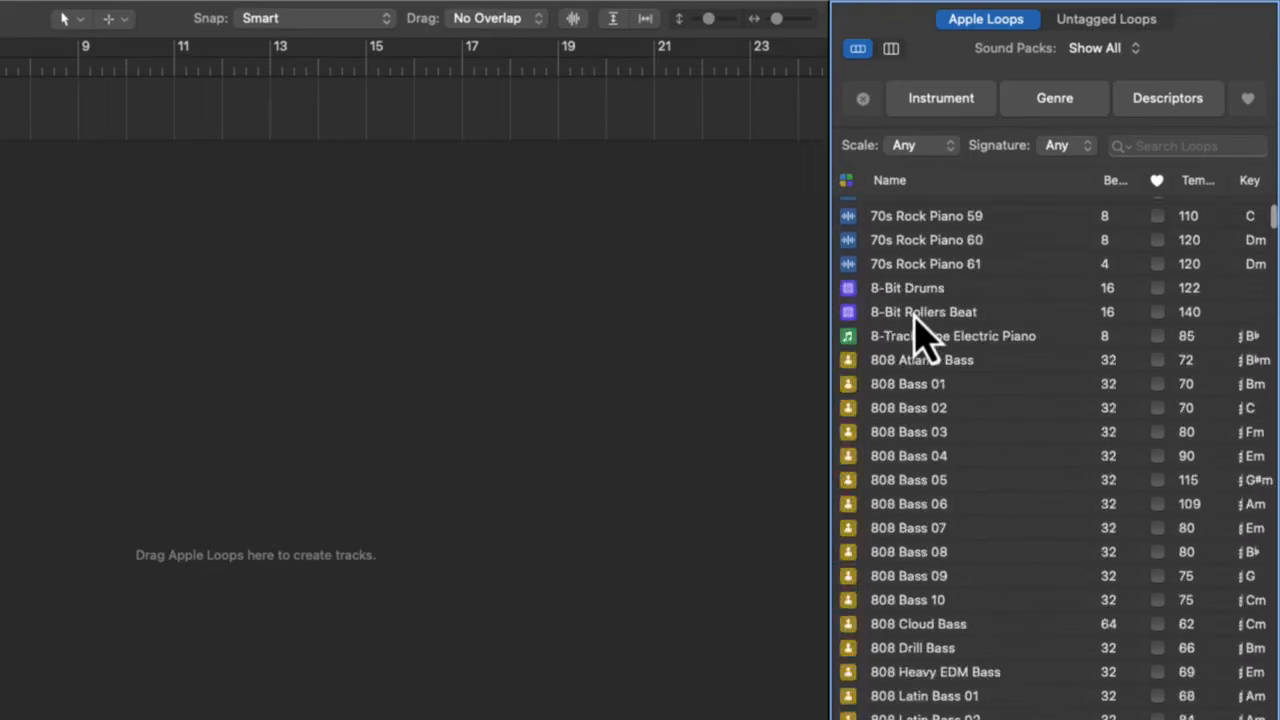
{"action": "scroll", "coordinate": [917, 243], "scroll_direction": "down", "scroll_amount": 10}
{"action": "scroll", "coordinate": [917, 246], "scroll_direction": "up", "scroll_amount": 2}
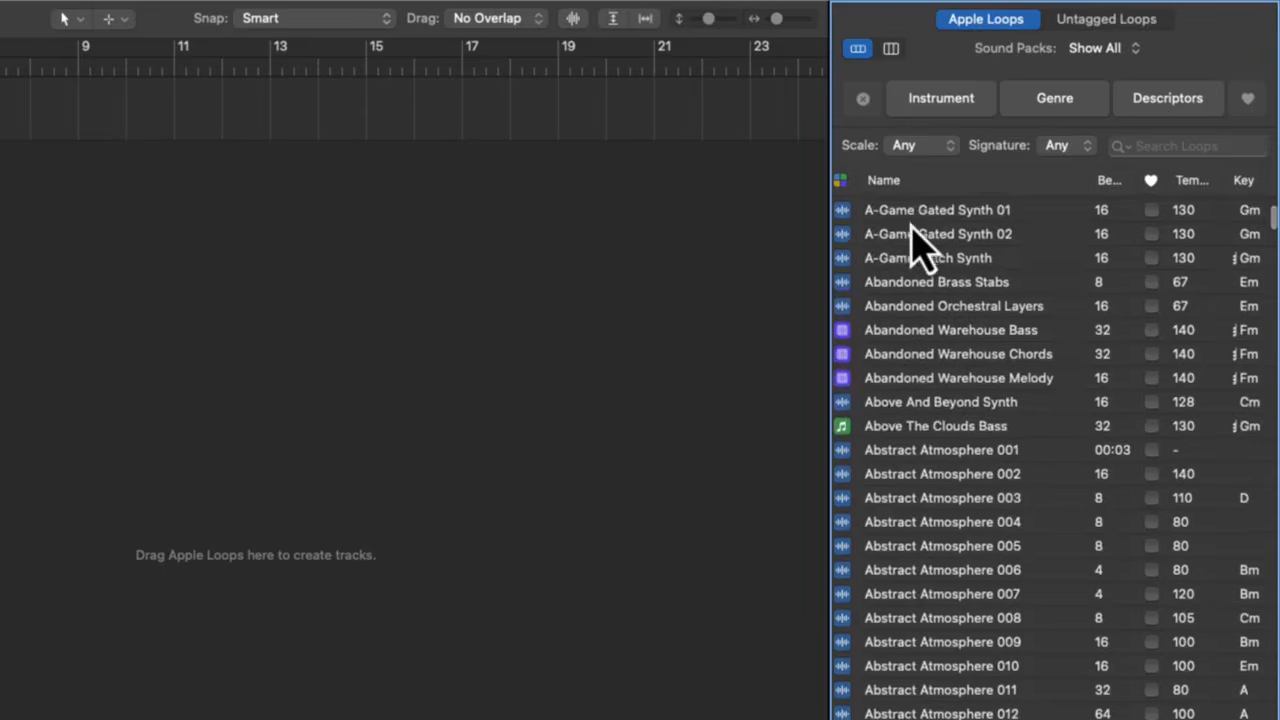
{"action": "left_click_drag", "start_coordinate": [897, 425], "coordinate": [239, 180]}
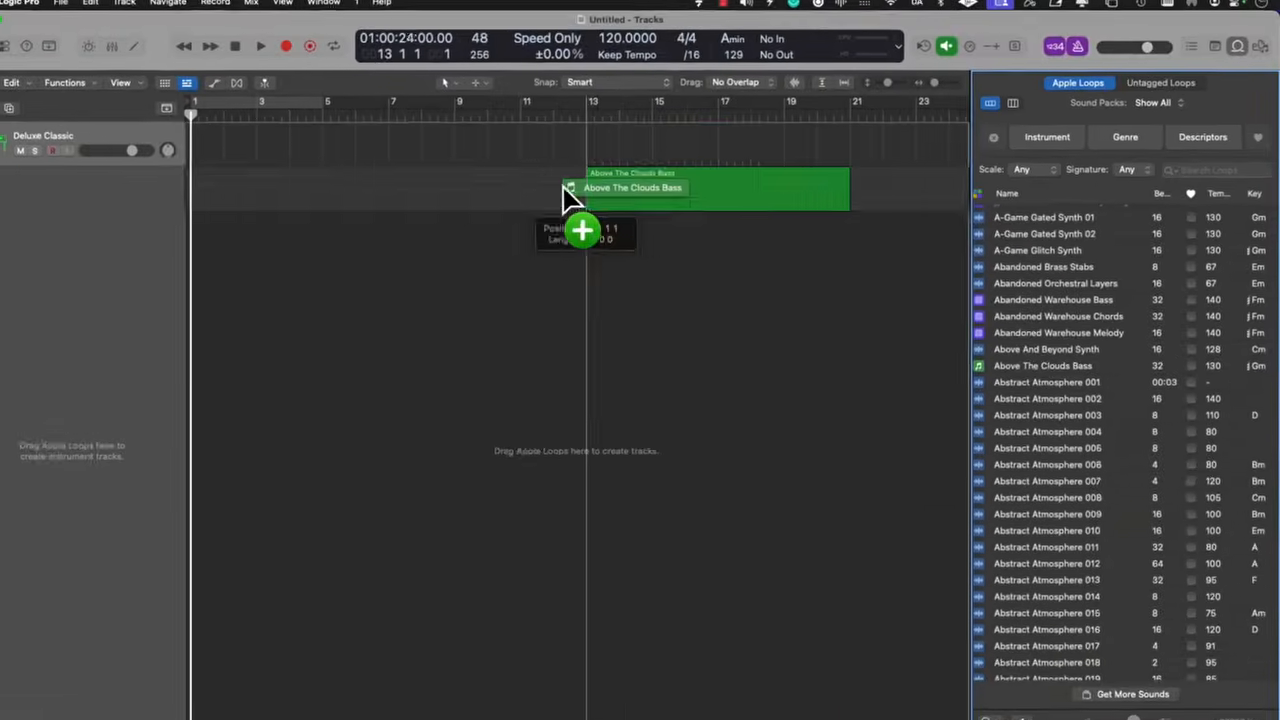
{"action": "left_click_drag", "start_coordinate": [563, 187], "coordinate": [457, 194]}
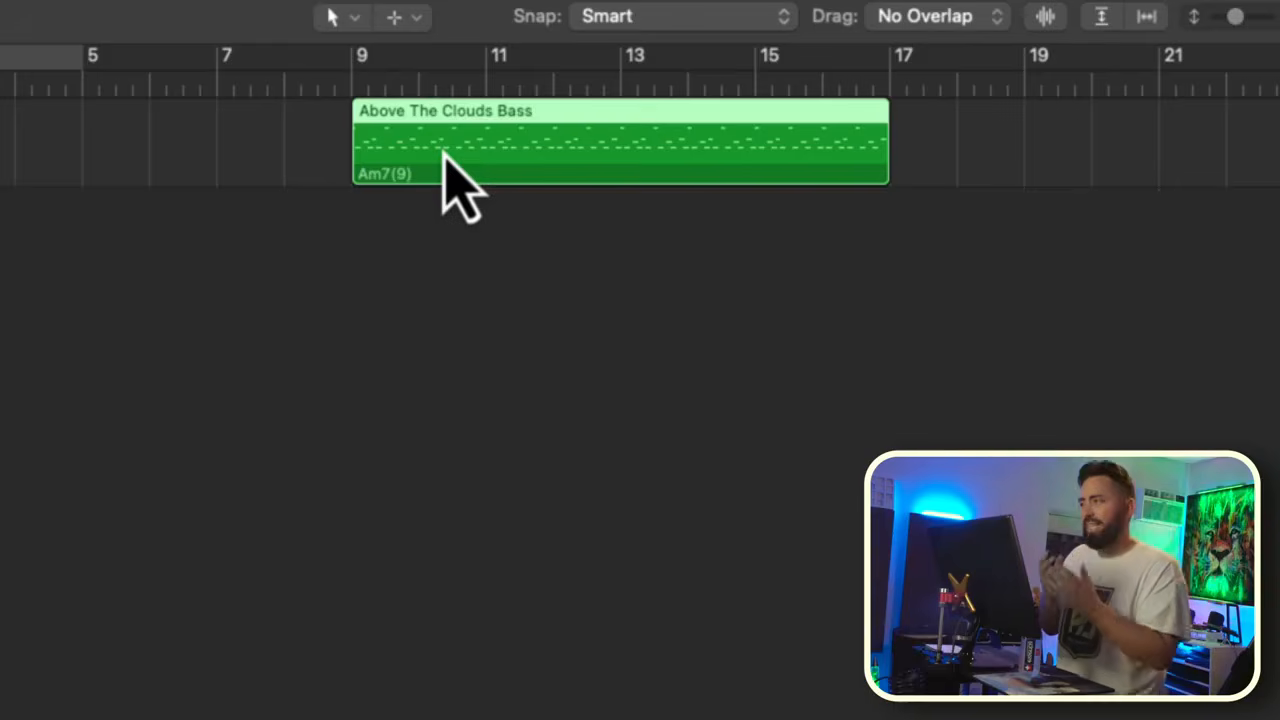
{"action": "key", "text": "o"}
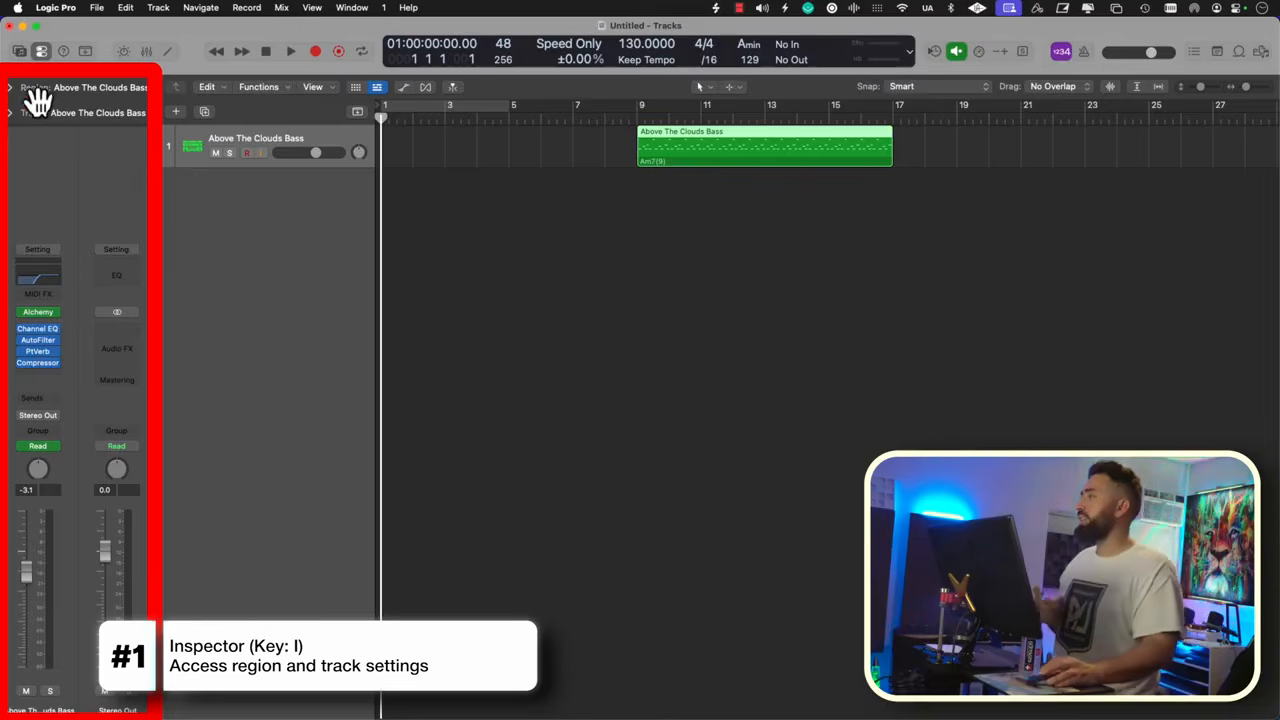
Step: Expand and collapse the region settings and the track settings of Above The Clouds Bass in the Inspector
{"action": "left_click", "coordinate": [9, 87]}
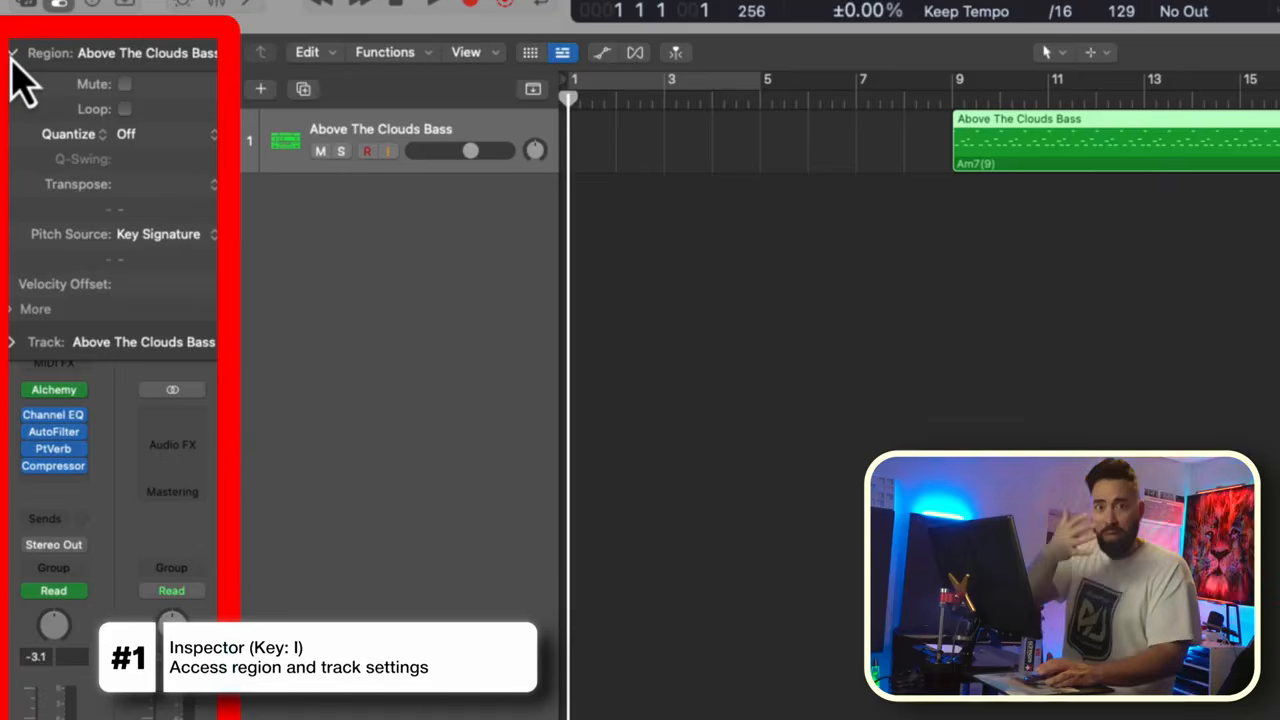
{"action": "left_click", "coordinate": [12, 53]}
{"action": "left_click", "coordinate": [12, 91]}
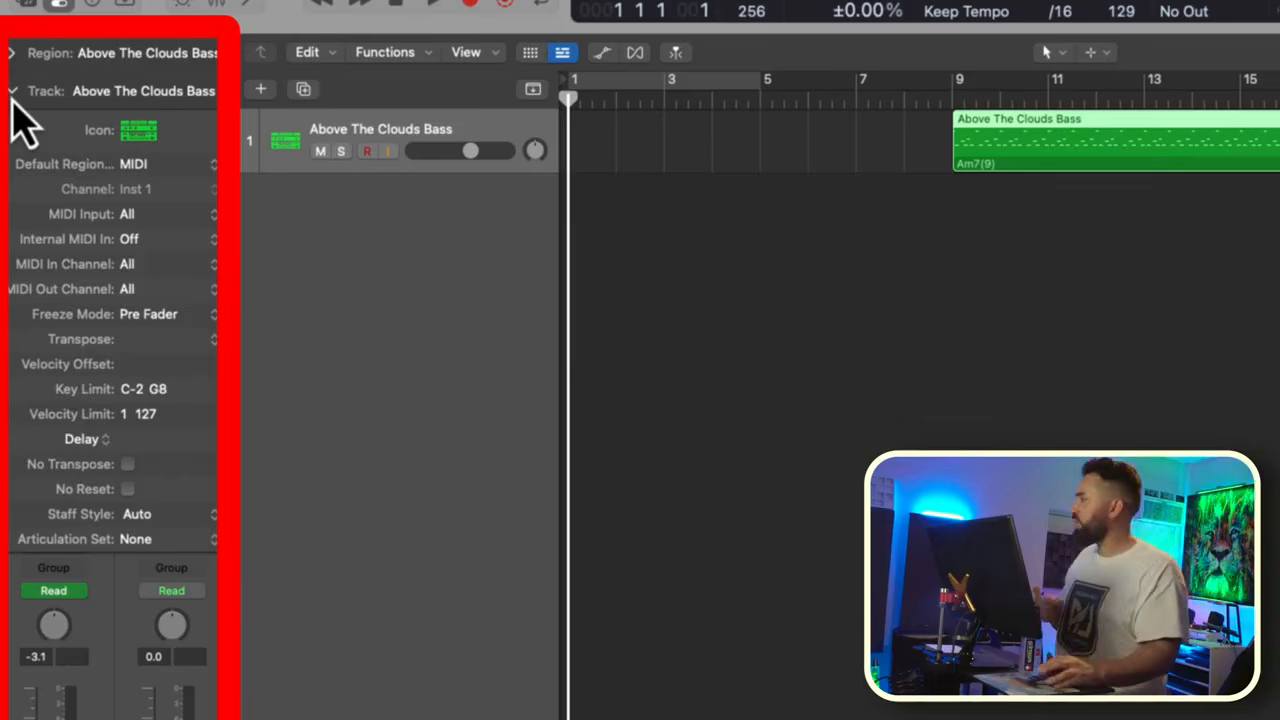
{"action": "left_click", "coordinate": [13, 97]}
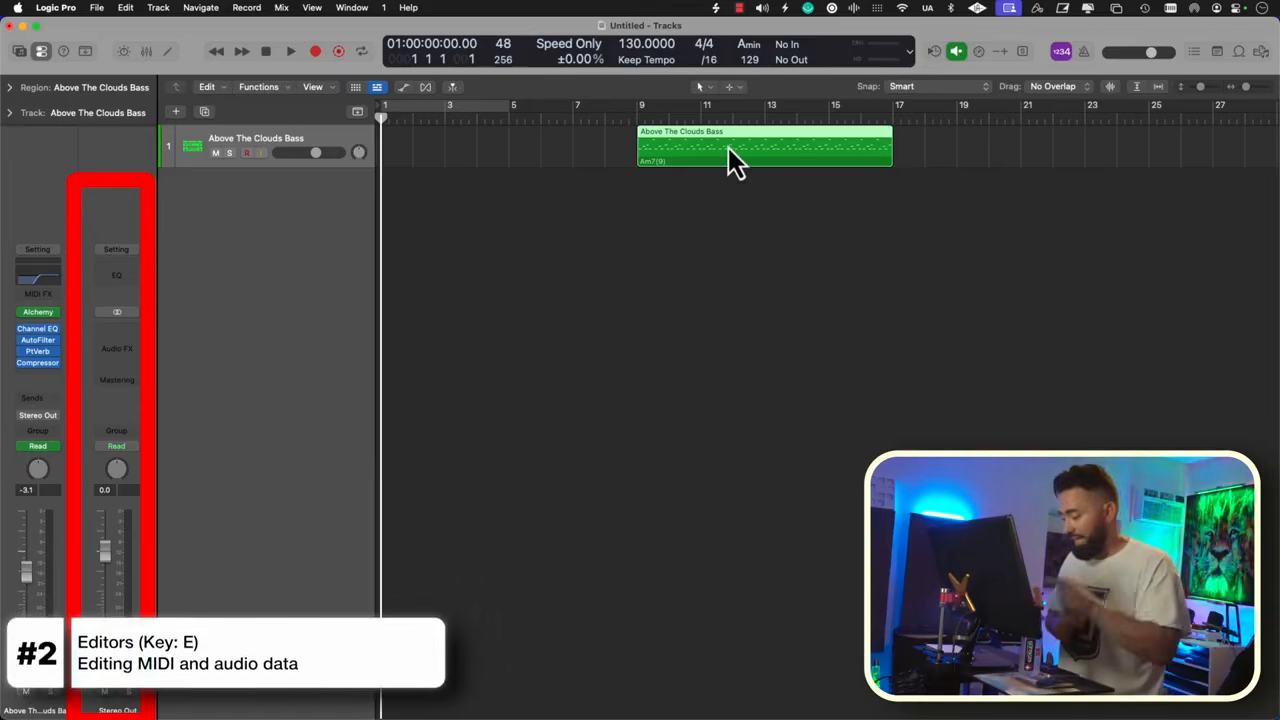
Step: View the Above The Clouds Bass region's notes in the Piano Roll and close the editor again
{"action": "key", "text": "e"}
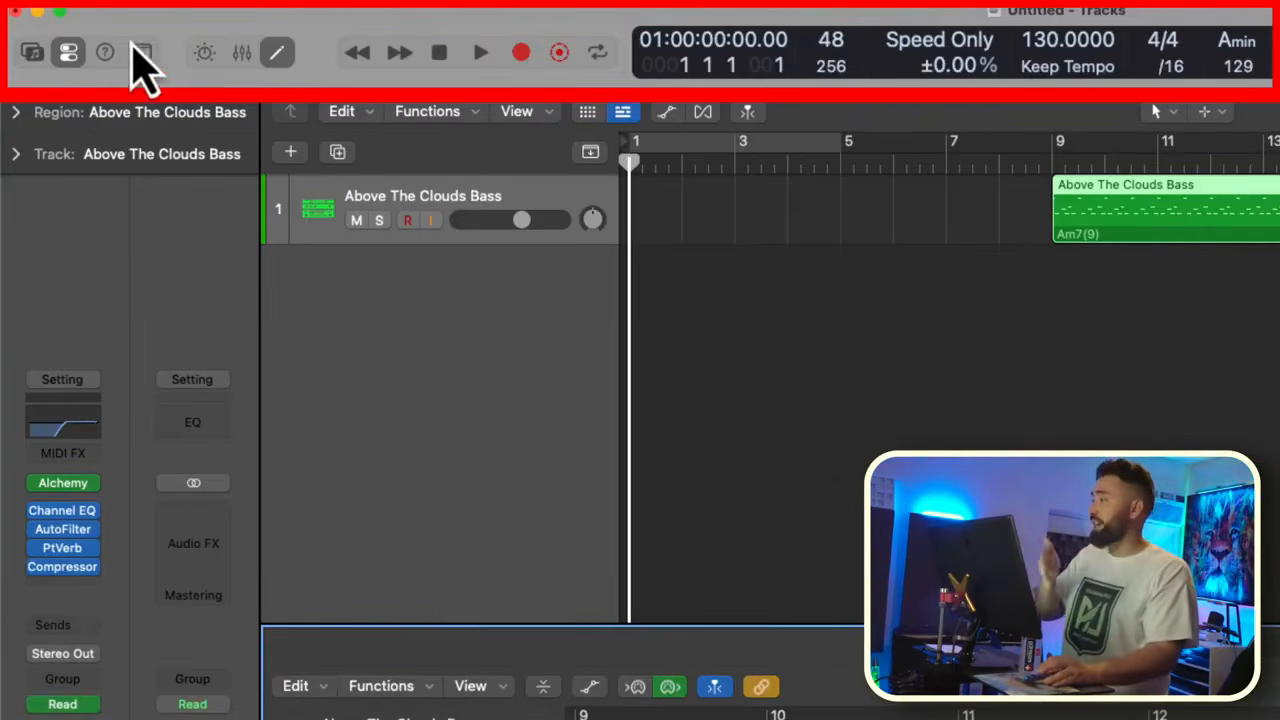
{"action": "left_click", "coordinate": [278, 55]}
{"action": "left_click", "coordinate": [278, 55]}
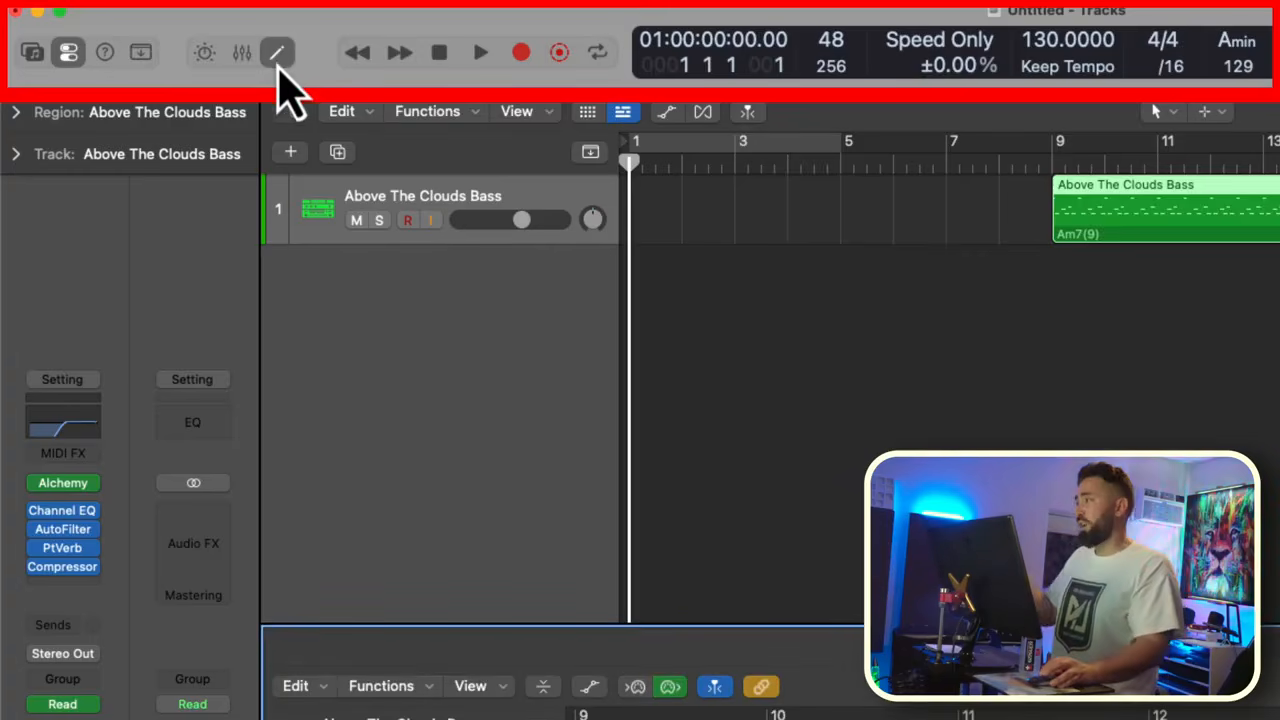
{"action": "left_click", "coordinate": [280, 55]}
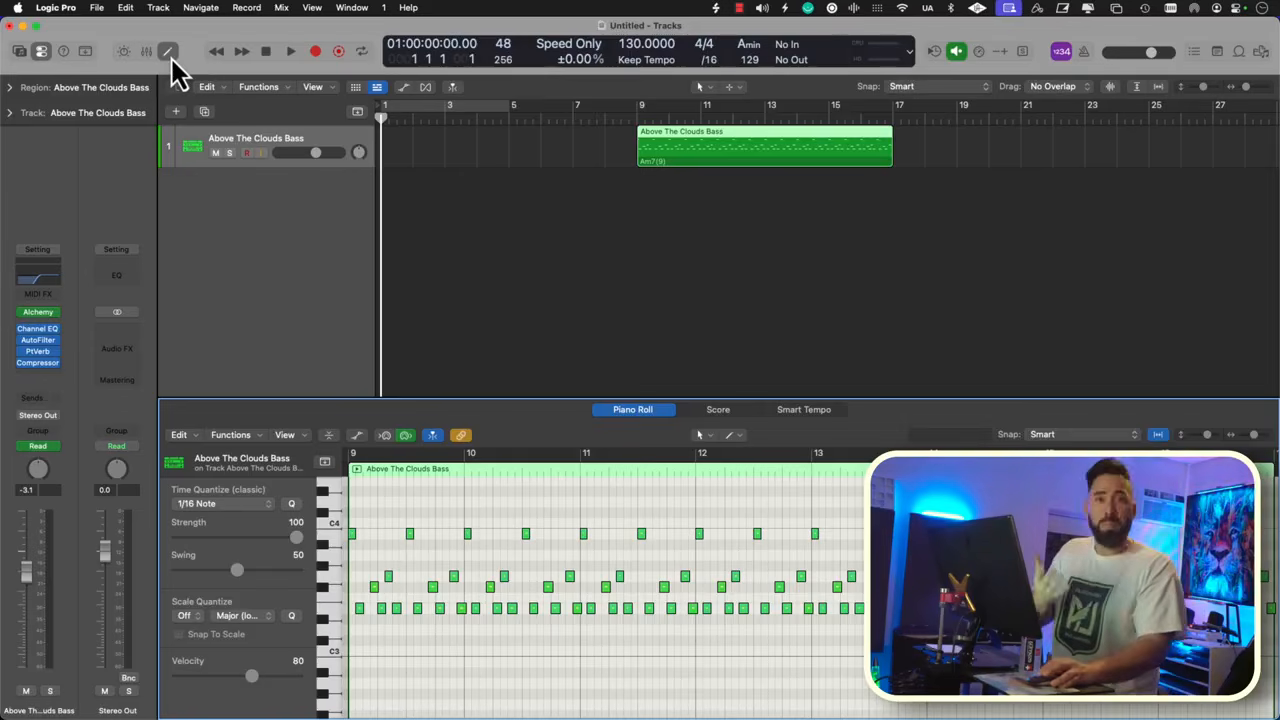
{"action": "left_click", "coordinate": [168, 52]}
Step: Add the A-Game Gated Synth 02 loop on a new track at bar 9 and check its waveform in the audio editor
{"action": "key", "text": "o"}
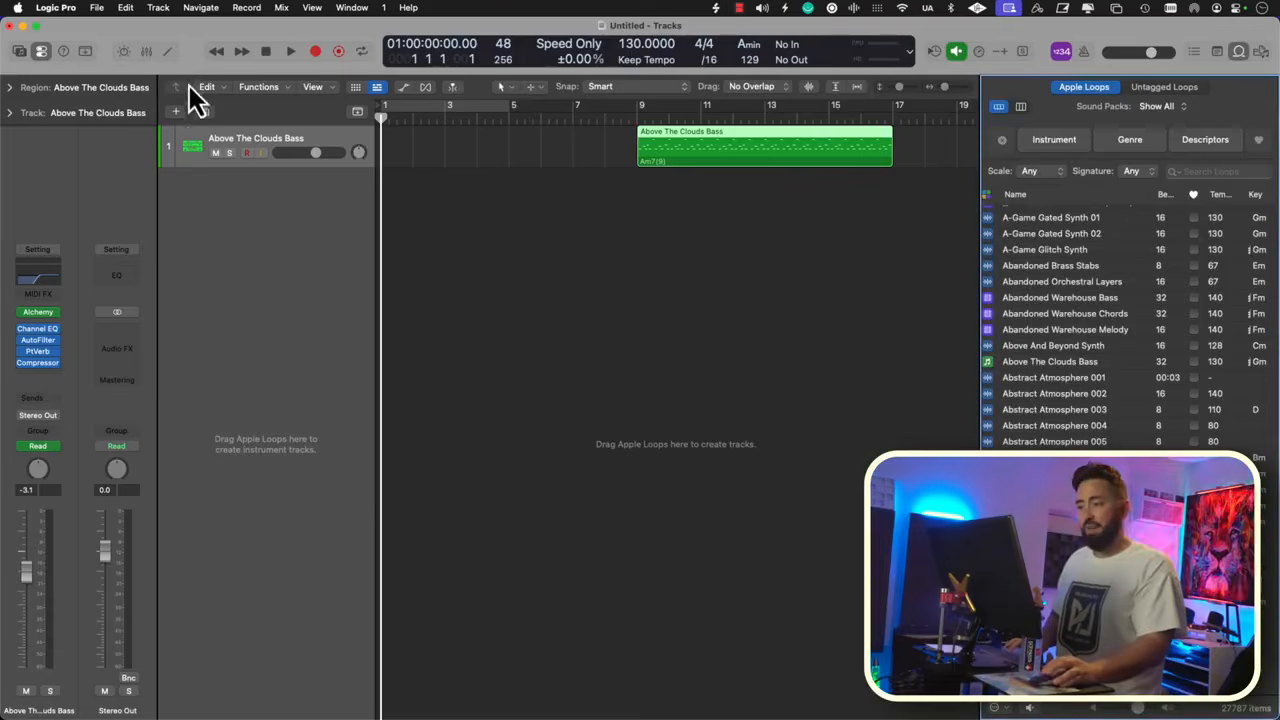
{"action": "left_click_drag", "start_coordinate": [1040, 233], "coordinate": [655, 248]}
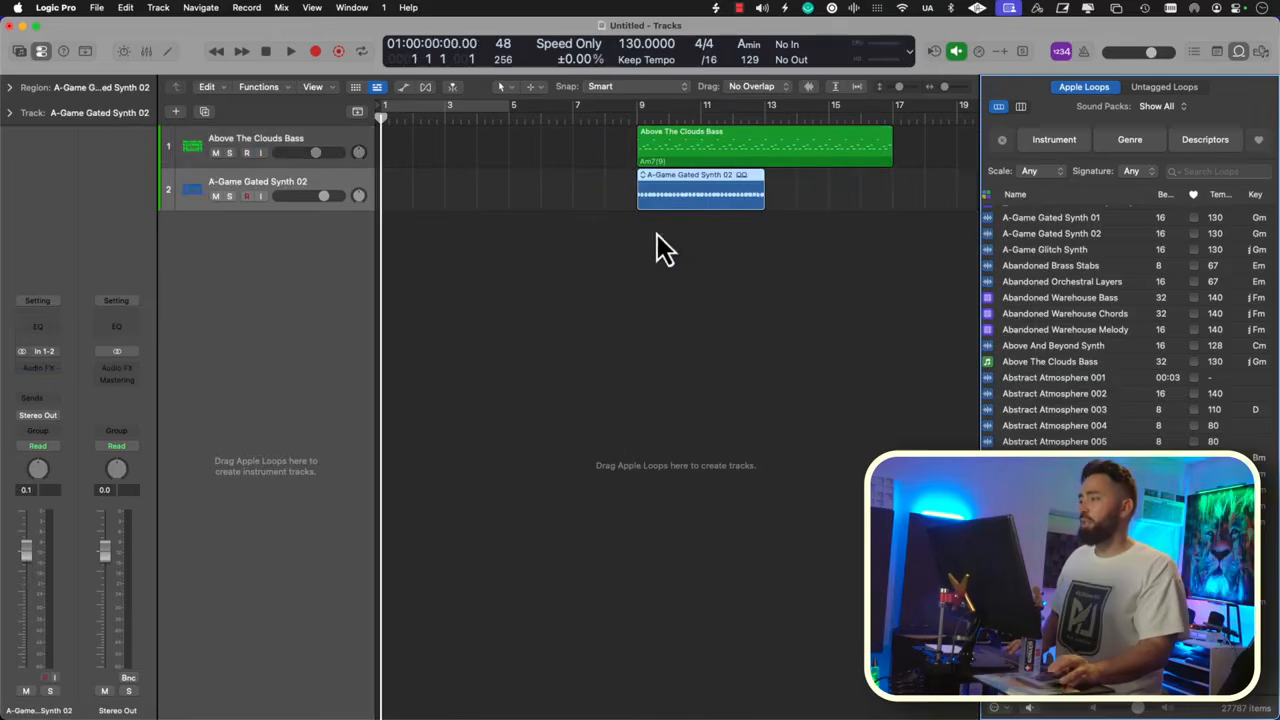
{"action": "left_click", "coordinate": [171, 55]}
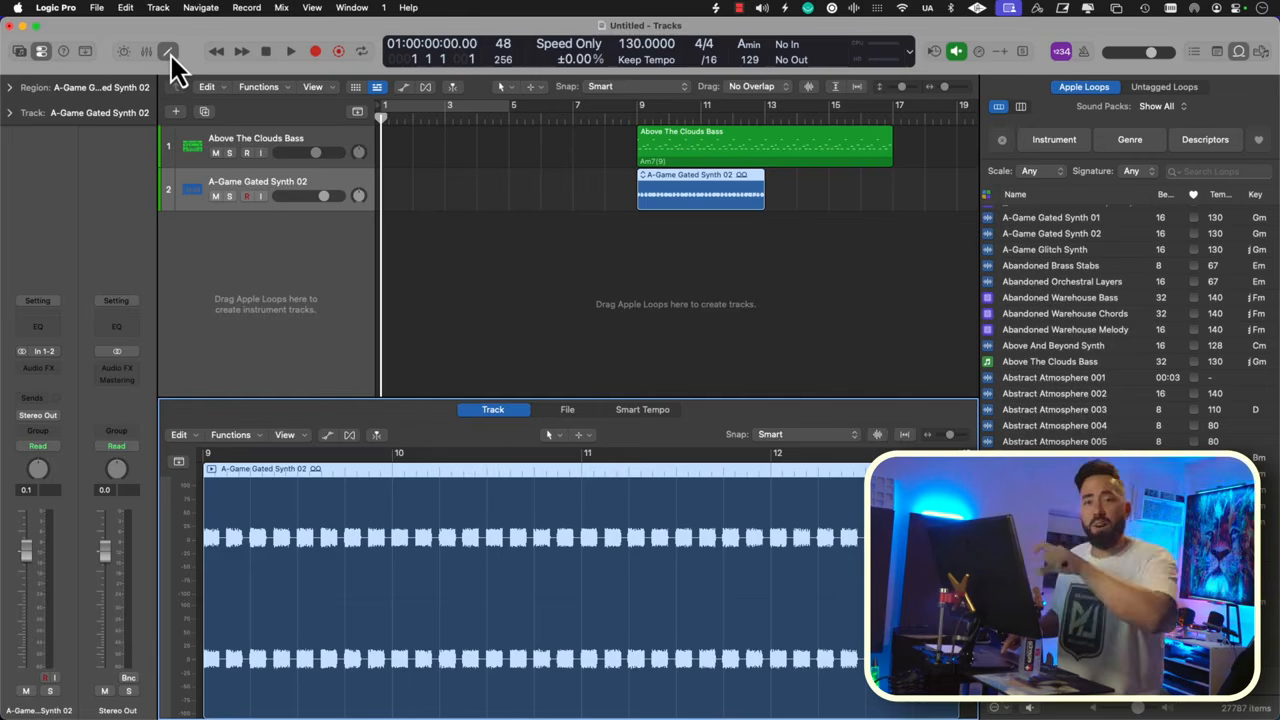
{"action": "left_click", "coordinate": [171, 55]}
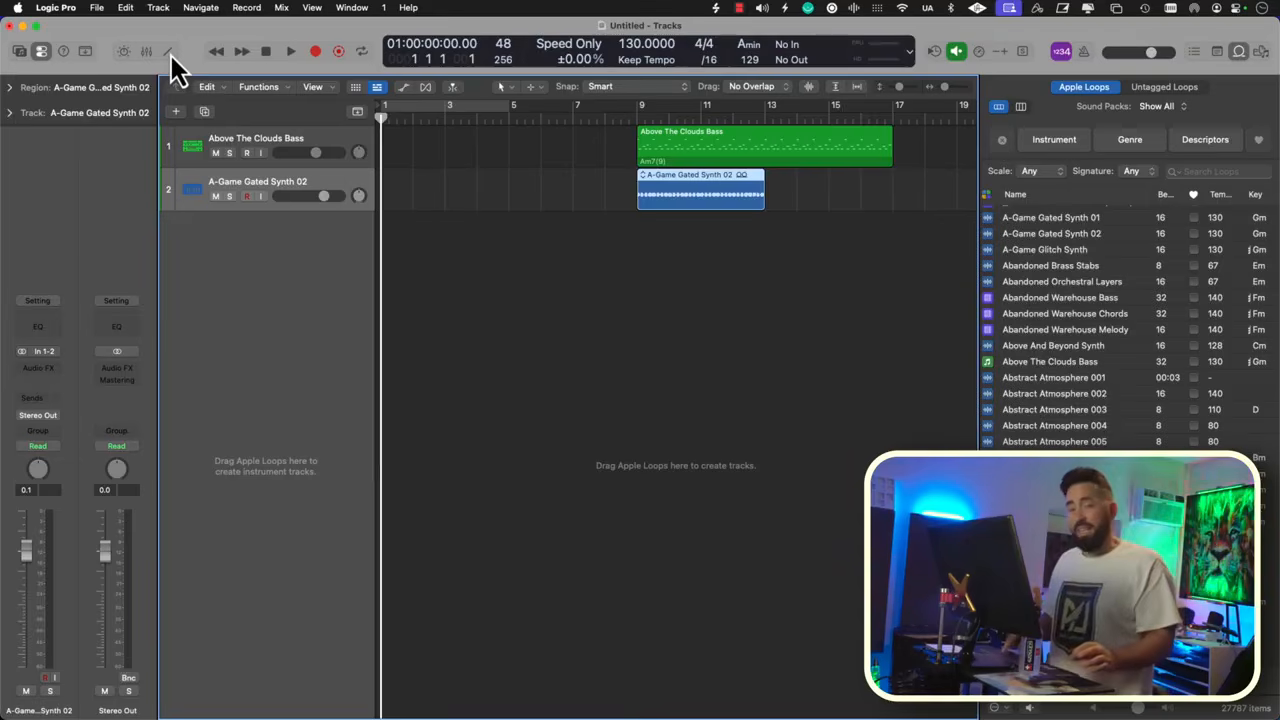
{"action": "left_click", "coordinate": [170, 54]}
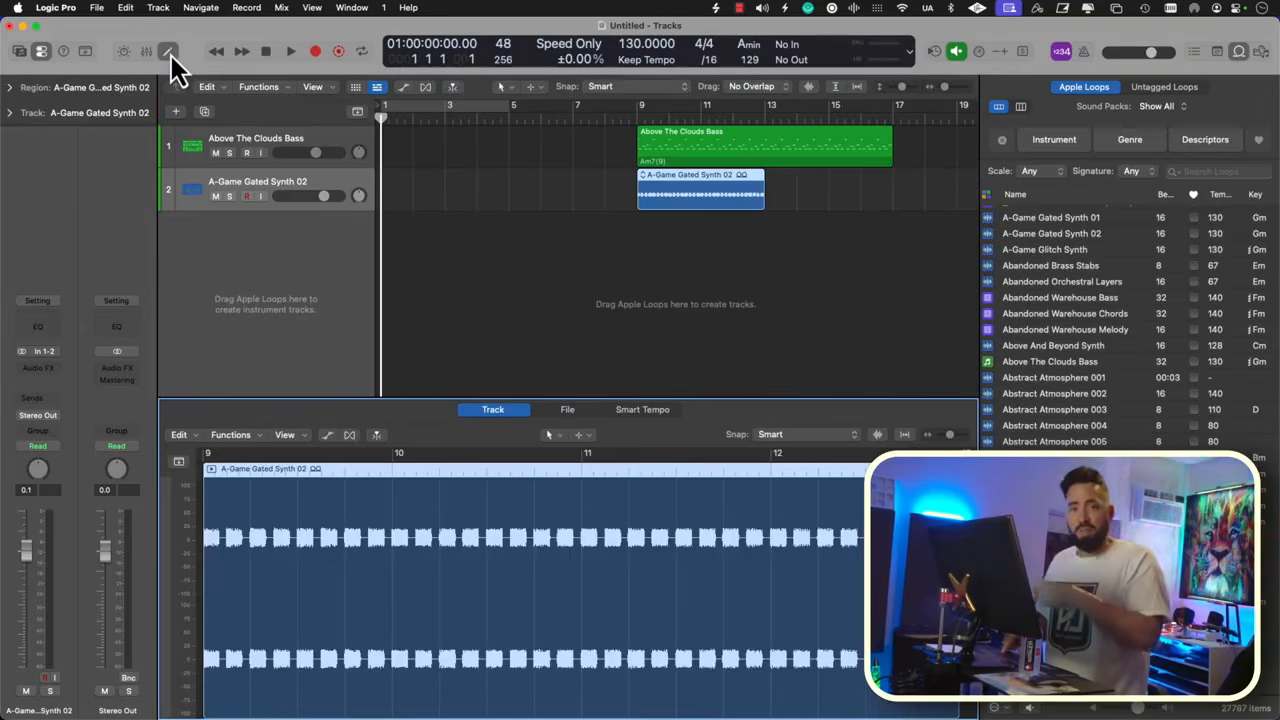
{"action": "left_click", "coordinate": [171, 55]}
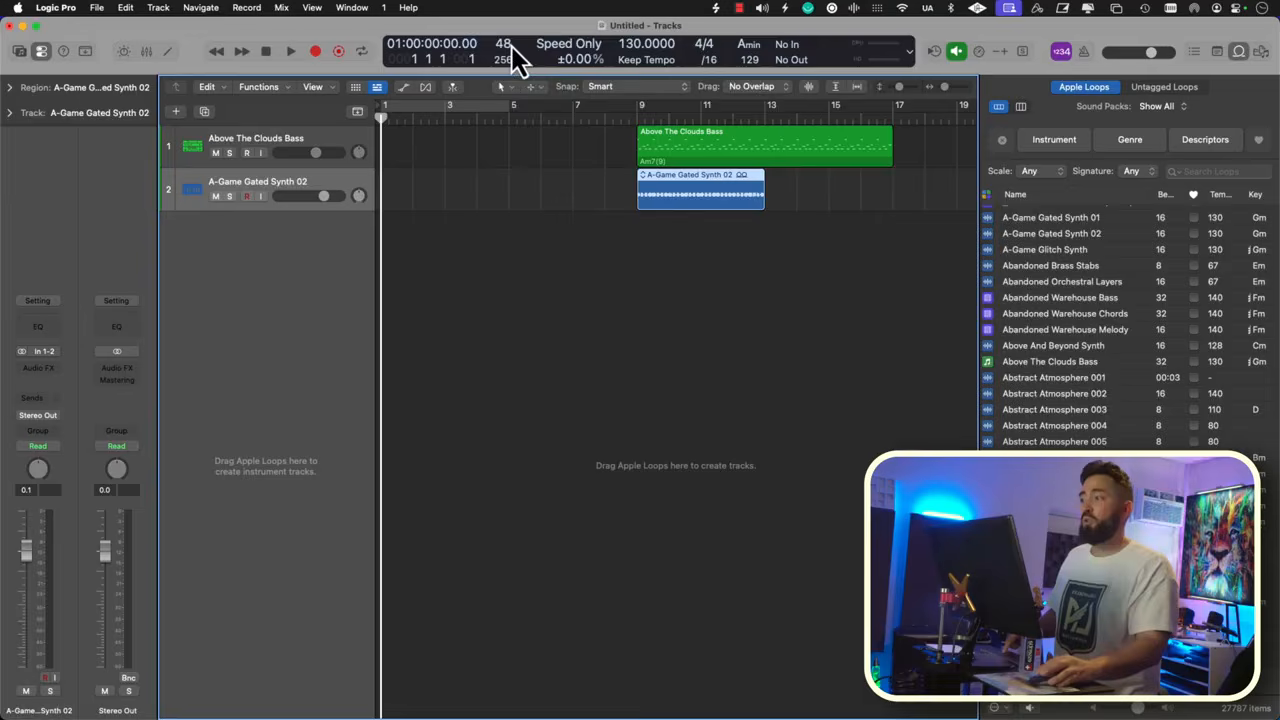
Step: Open the Above The Clouds Bass region in the Piano Roll, and show and hide the Apple Loops browser
{"action": "double_click", "coordinate": [695, 146]}
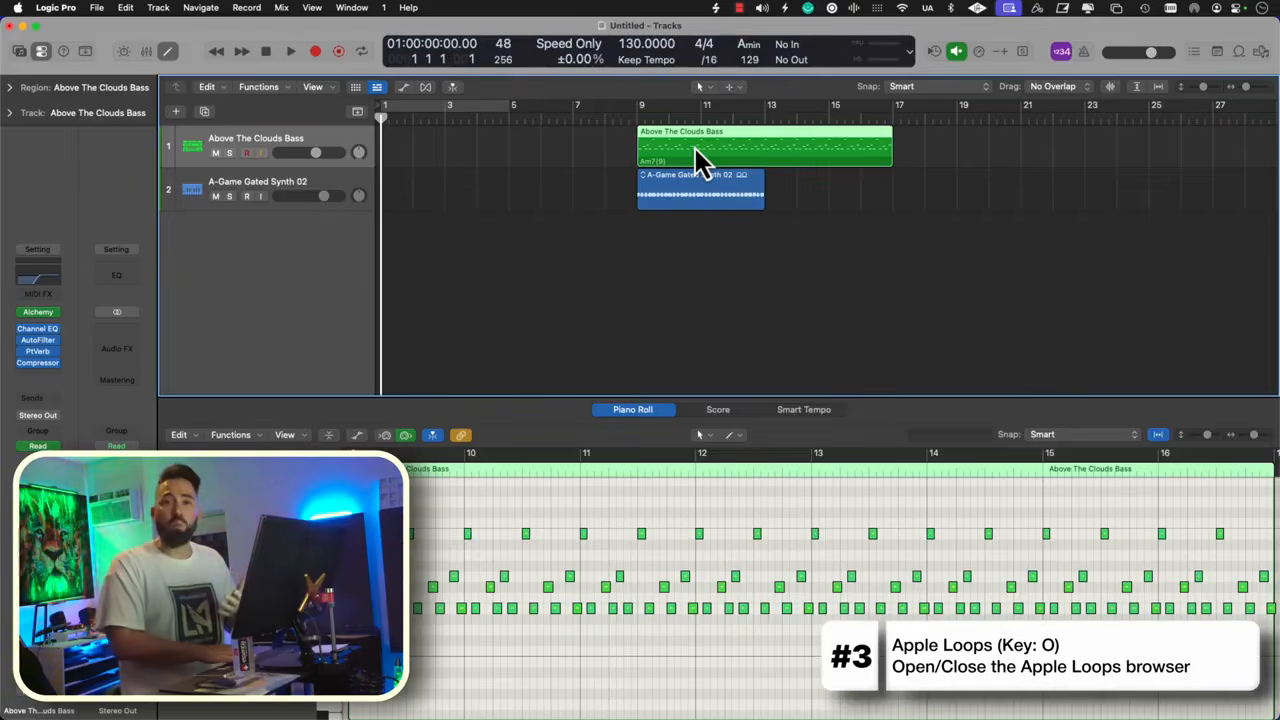
{"action": "key", "text": "o"}
{"action": "key", "text": "o"}
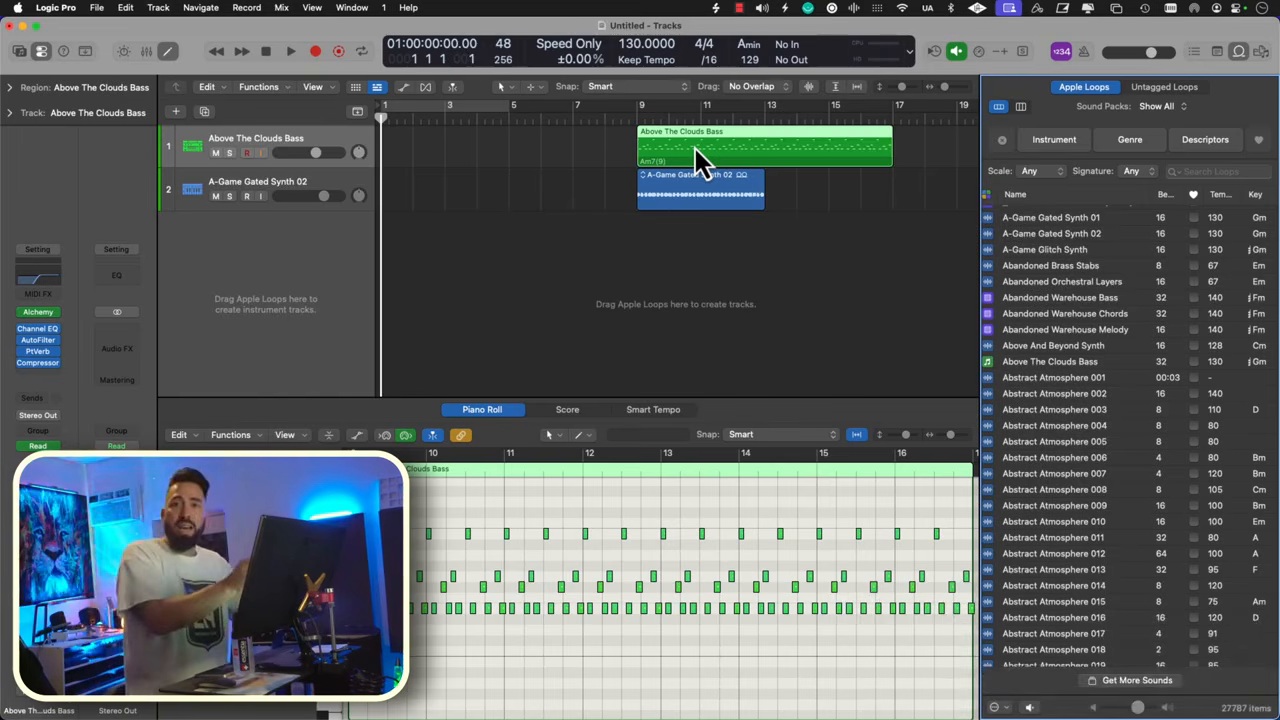
{"action": "key", "text": "o"}
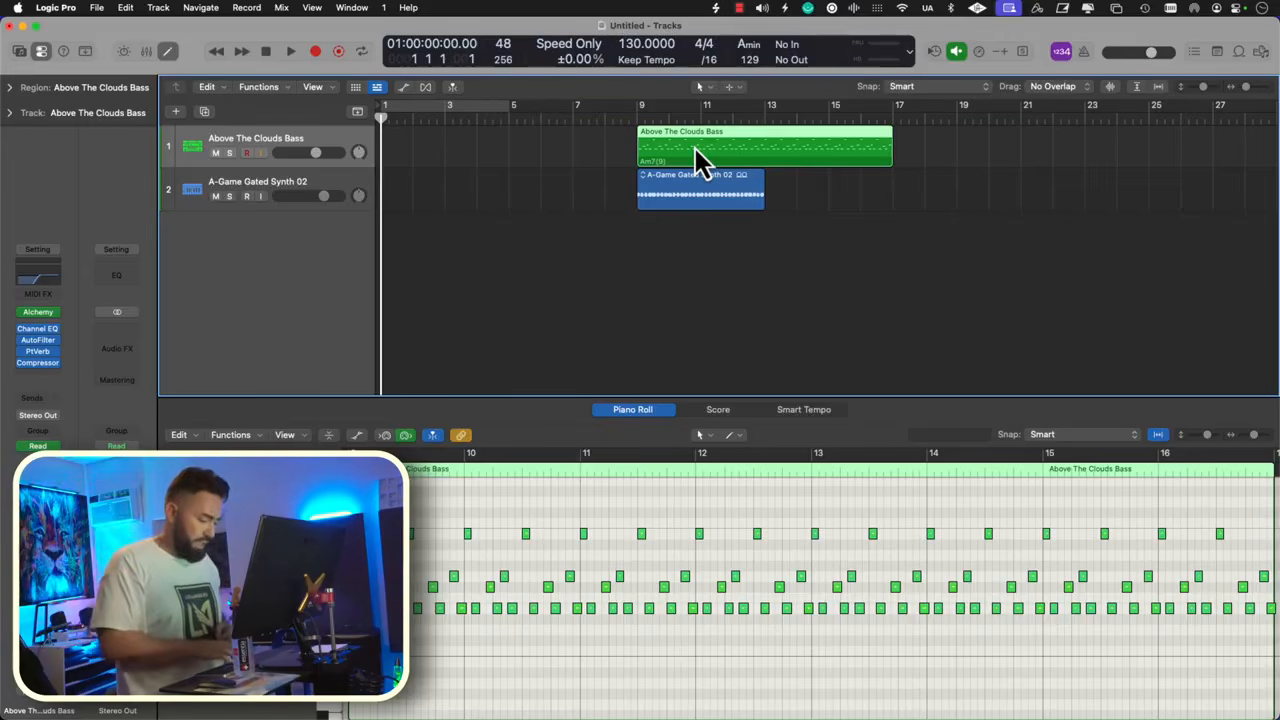
Step: Add the Abandoned Warehouse Melody loop on a new track at bar 17 and hide the loop browser
{"action": "key", "text": "o"}
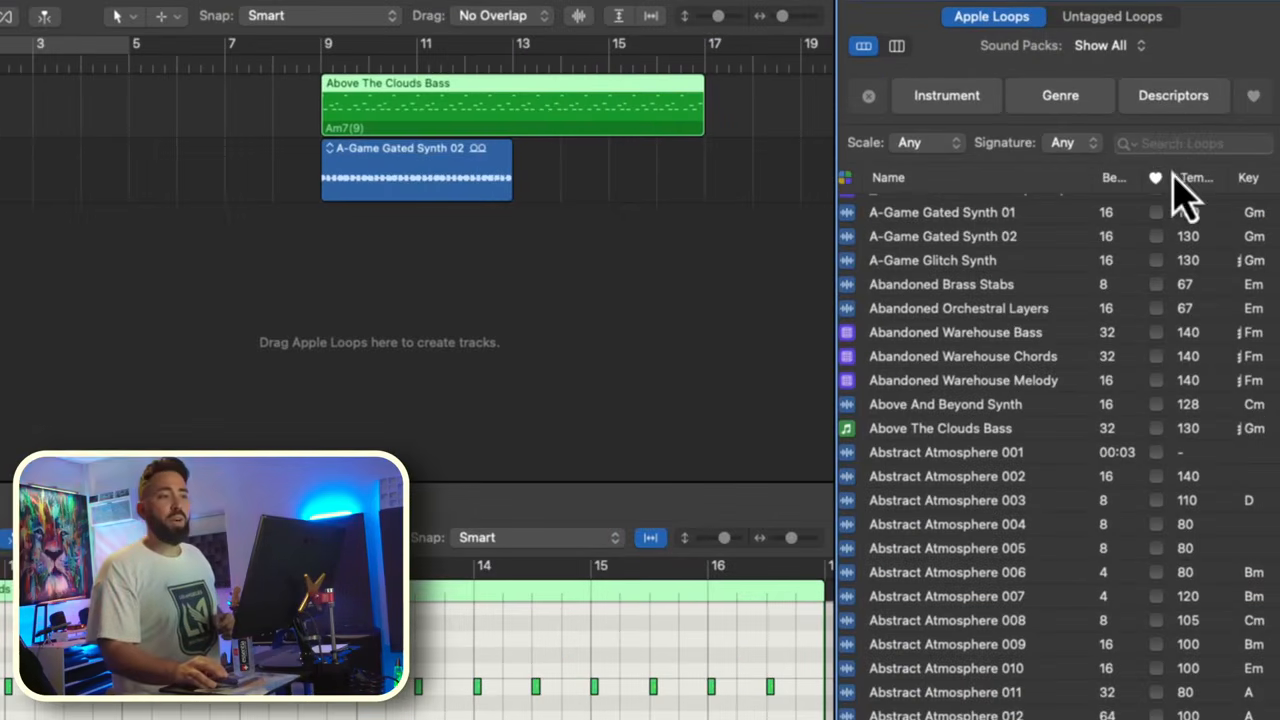
{"action": "left_click", "coordinate": [1168, 142]}
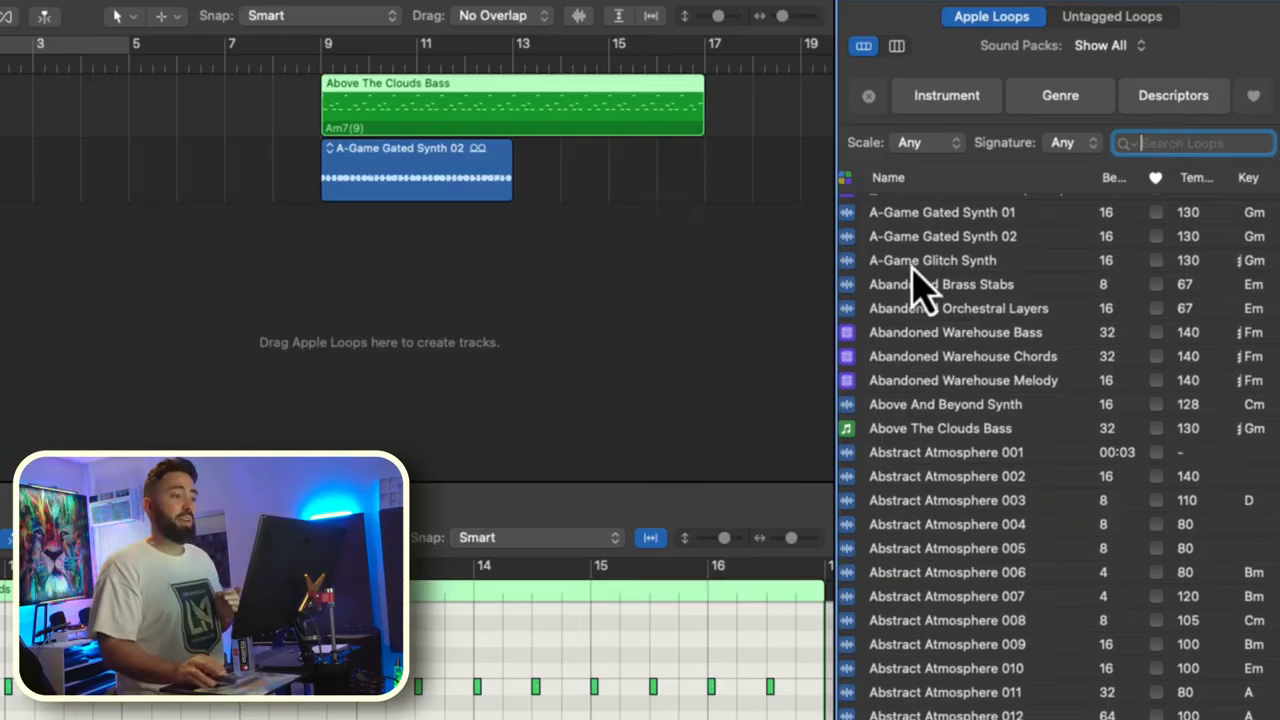
{"action": "left_click_drag", "start_coordinate": [921, 384], "coordinate": [686, 288]}
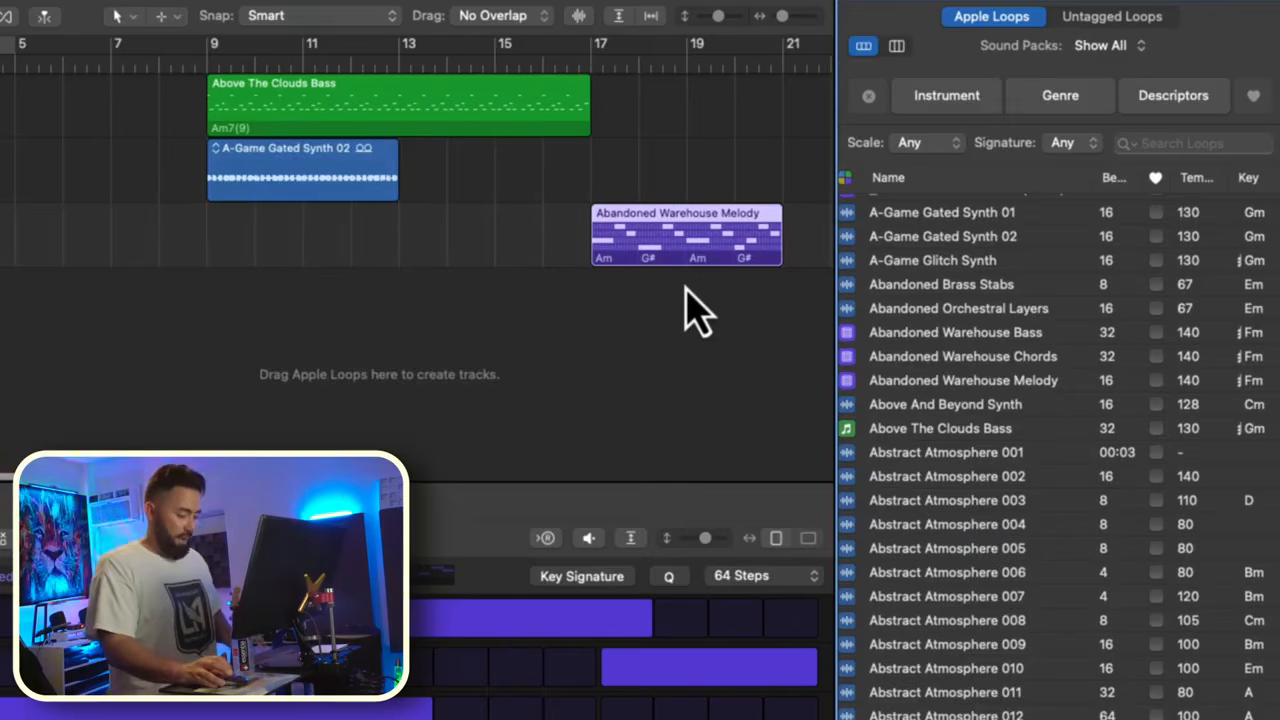
{"action": "key", "text": "o"}
{"action": "double_click", "coordinate": [725, 256]}
{"action": "double_click", "coordinate": [725, 256]}
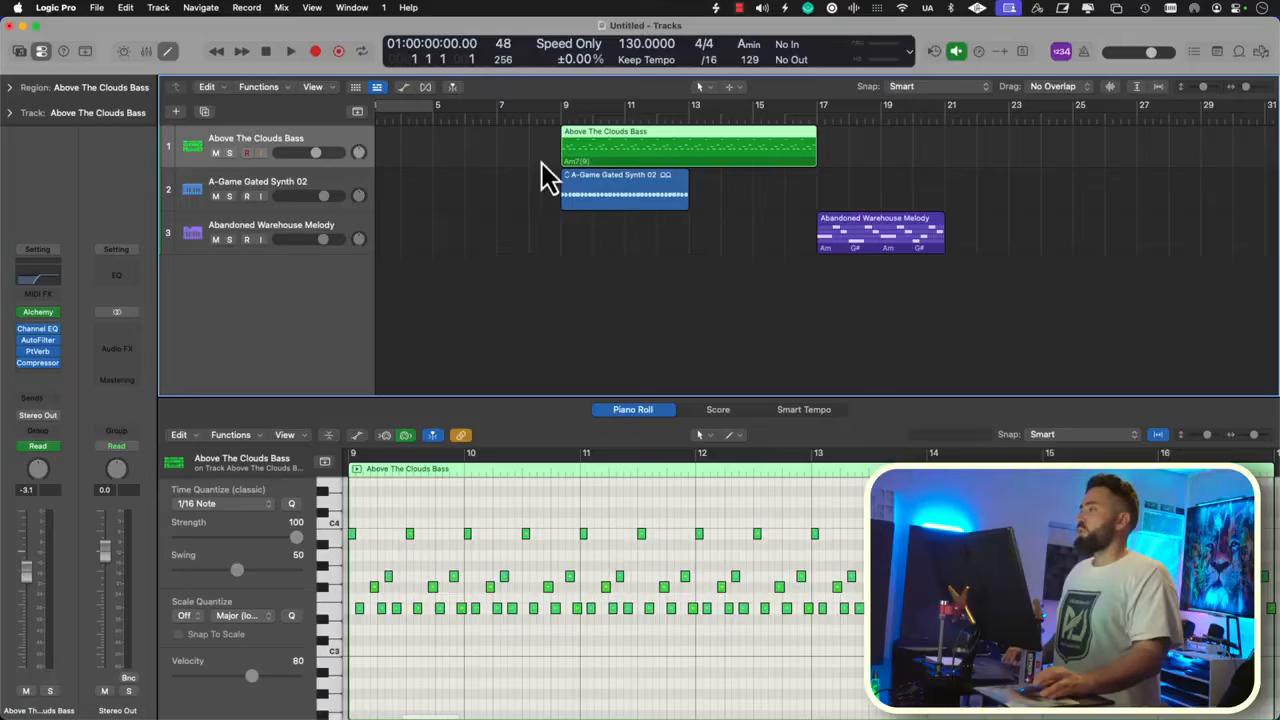
Step: Solo the Above The Clouds Bass track and briefly play its region from bar 9
{"action": "scroll", "coordinate": [529, 169], "scroll_direction": "up", "scroll_amount": 5}
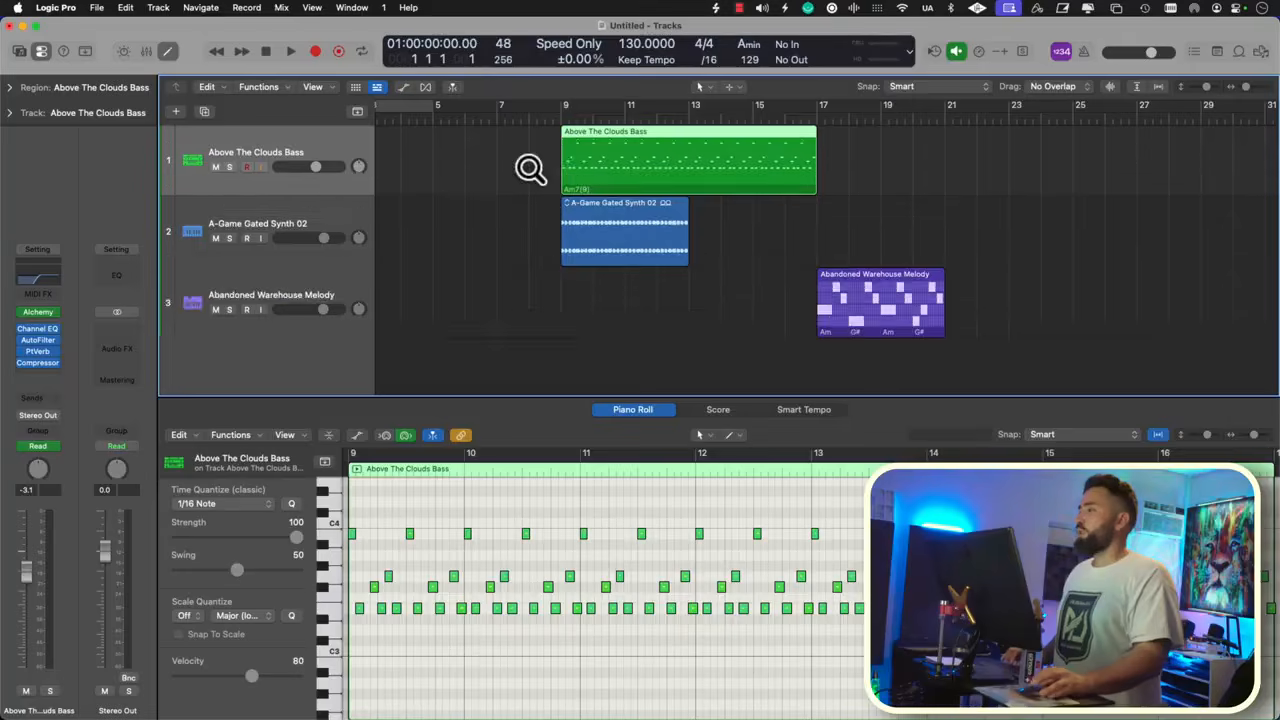
{"action": "left_click", "coordinate": [230, 148]}
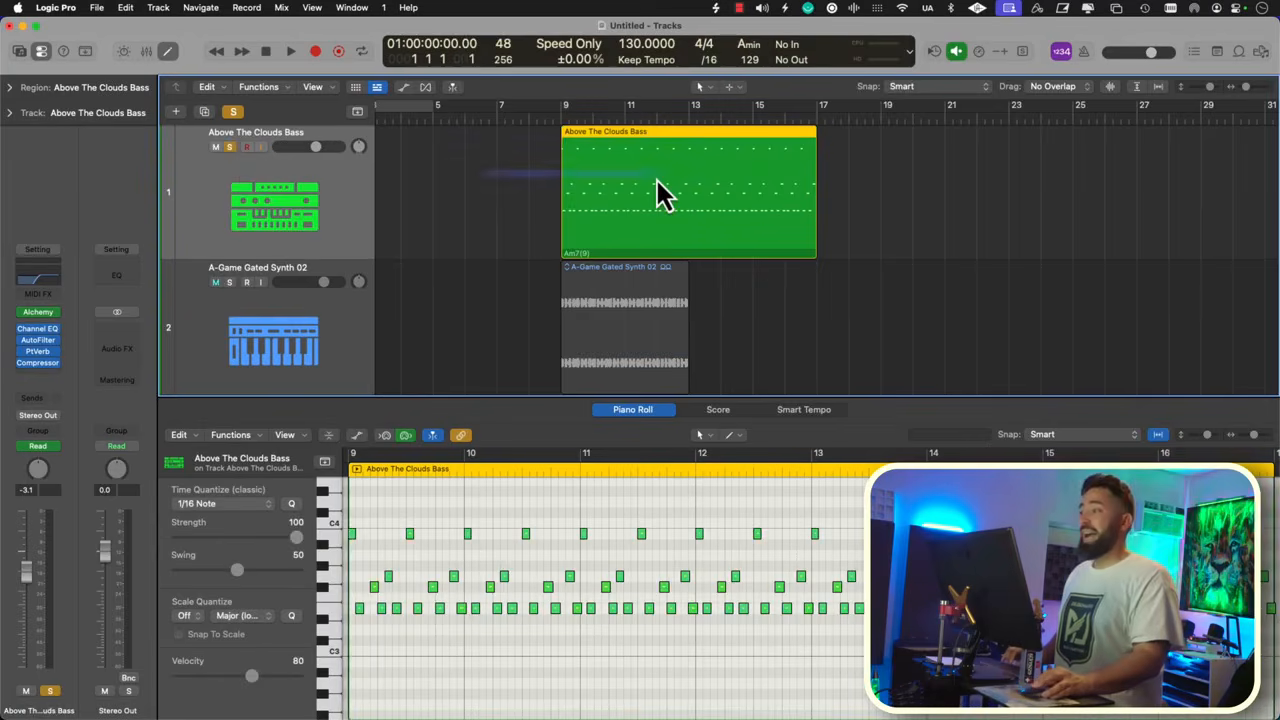
{"action": "key", "text": "shift+space"}
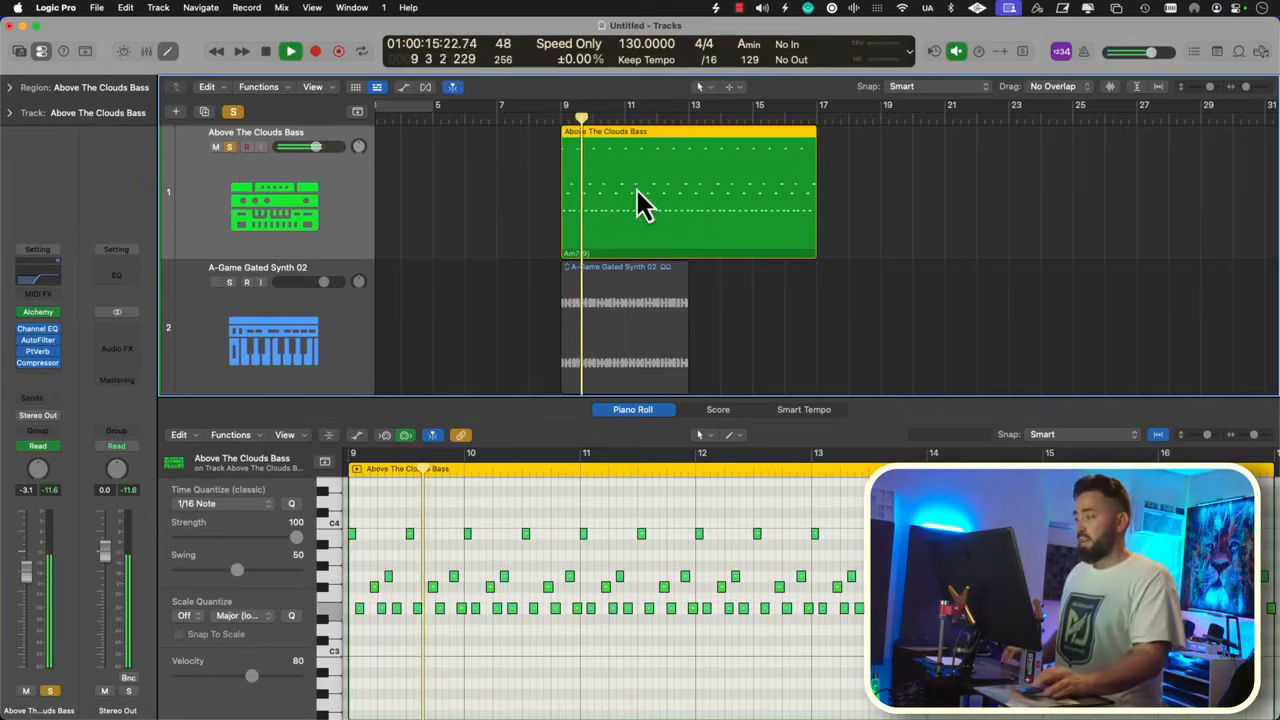
{"action": "key", "text": "space"}
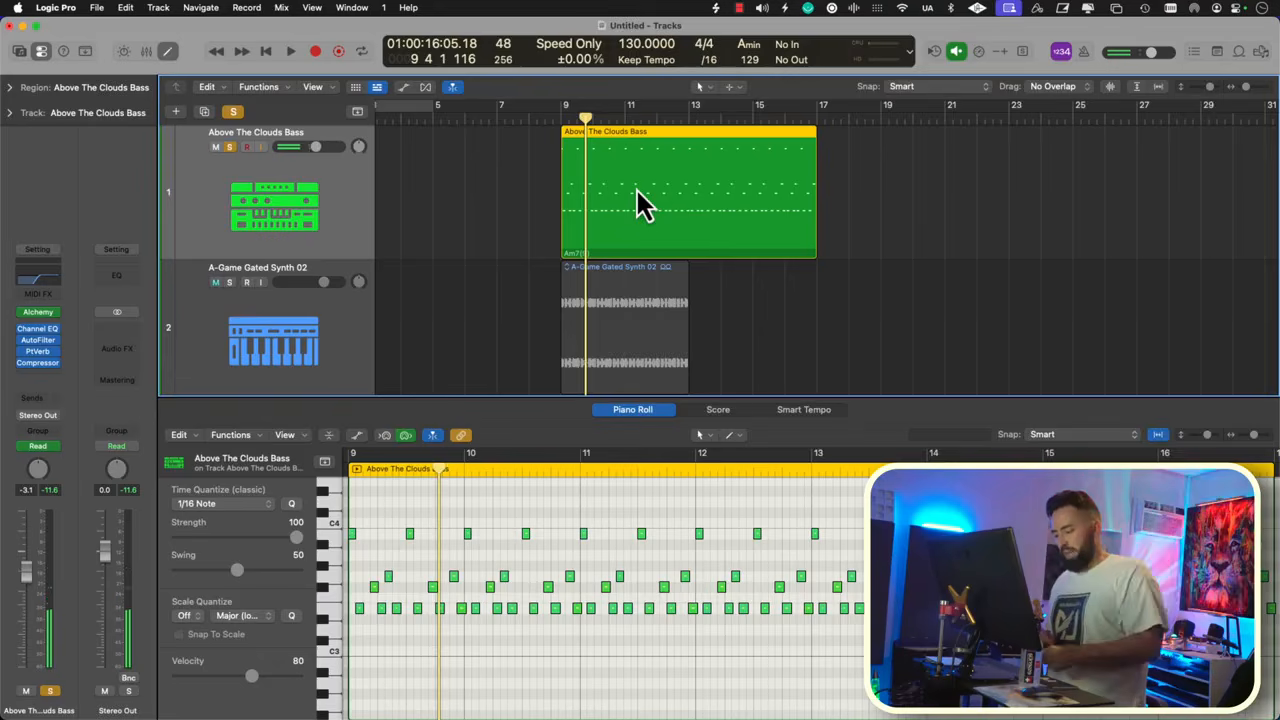
Step: Show the Library of instrument sounds next to the Inspector for the Above The Clouds Bass track
{"action": "key", "text": "y"}
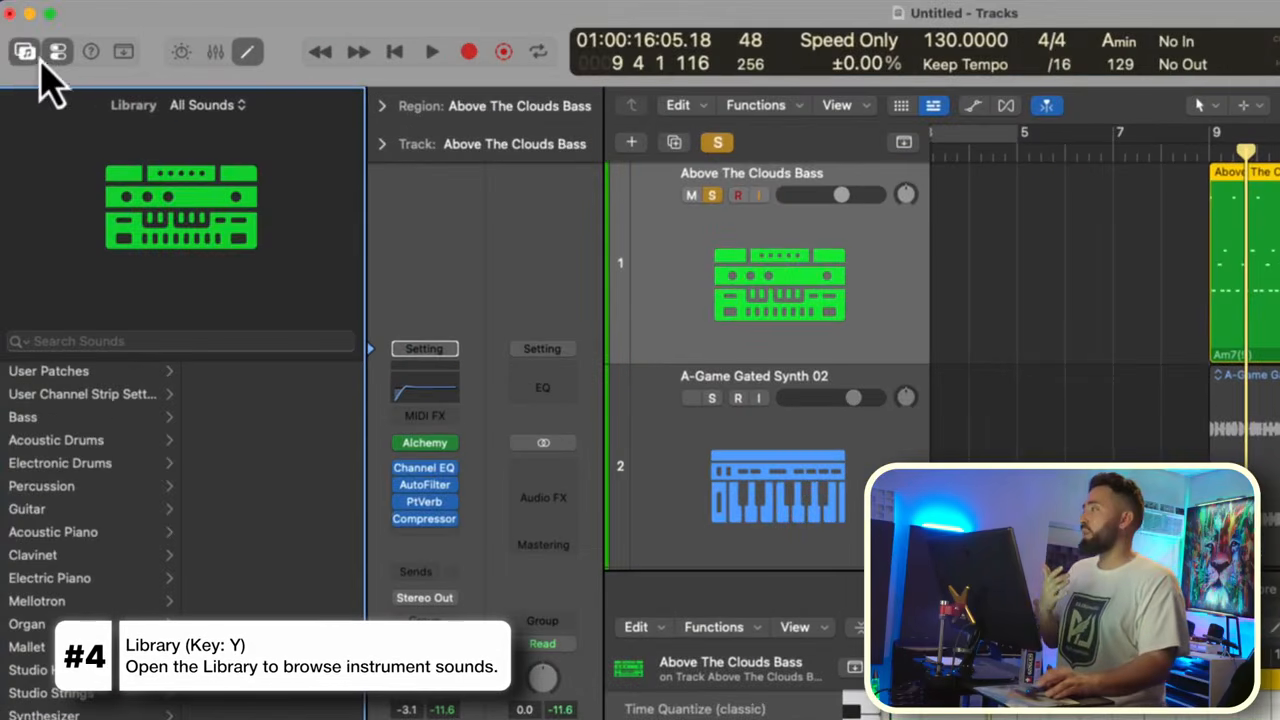
{"action": "left_click", "coordinate": [41, 51]}
{"action": "left_click", "coordinate": [57, 53]}
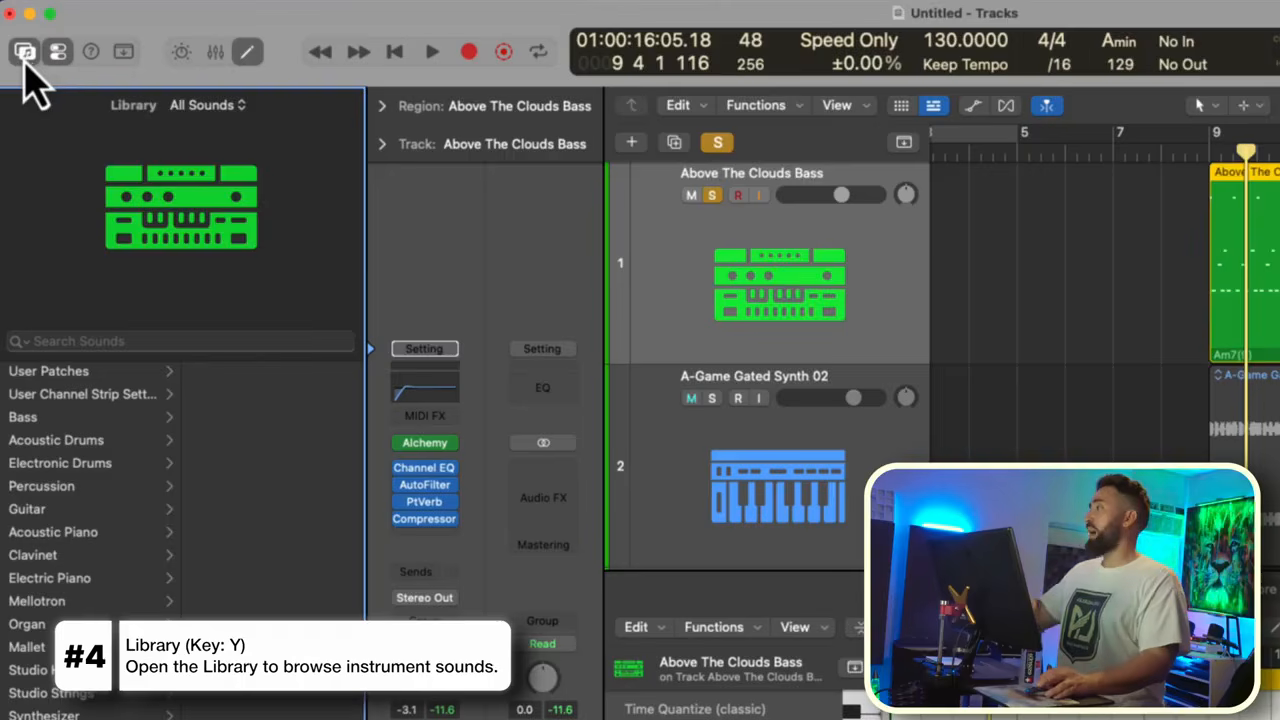
Step: Toggle the Library off and on, and load the synthesizer lead patch 70s Analog Lead on the Above The Clouds Bass track
{"action": "left_click", "coordinate": [25, 52]}
{"action": "left_click", "coordinate": [25, 52]}
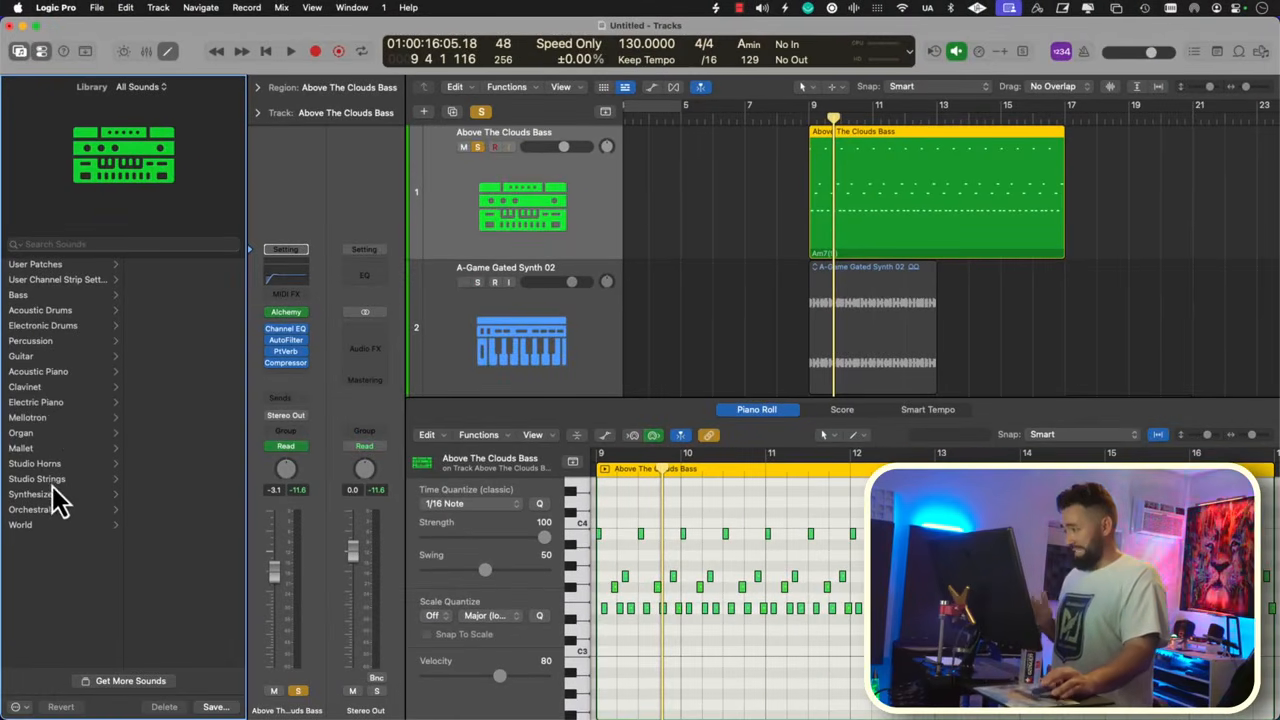
{"action": "left_click", "coordinate": [54, 497]}
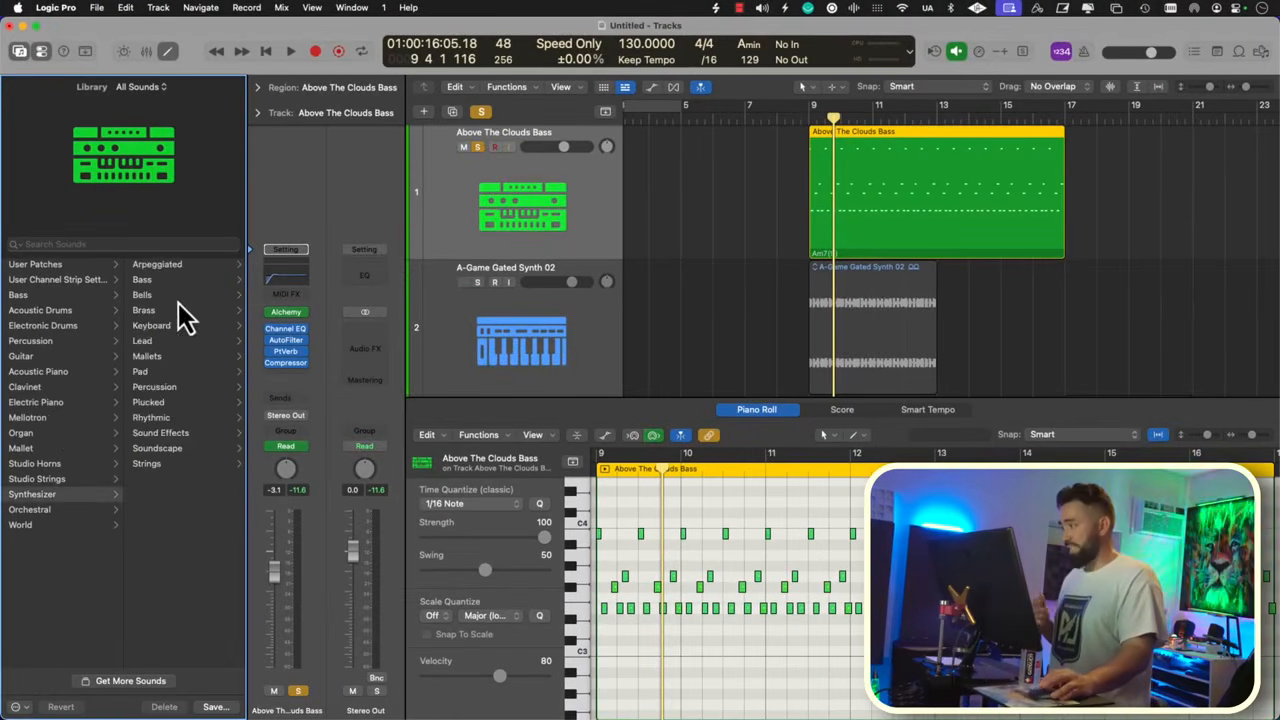
{"action": "left_click", "coordinate": [161, 343]}
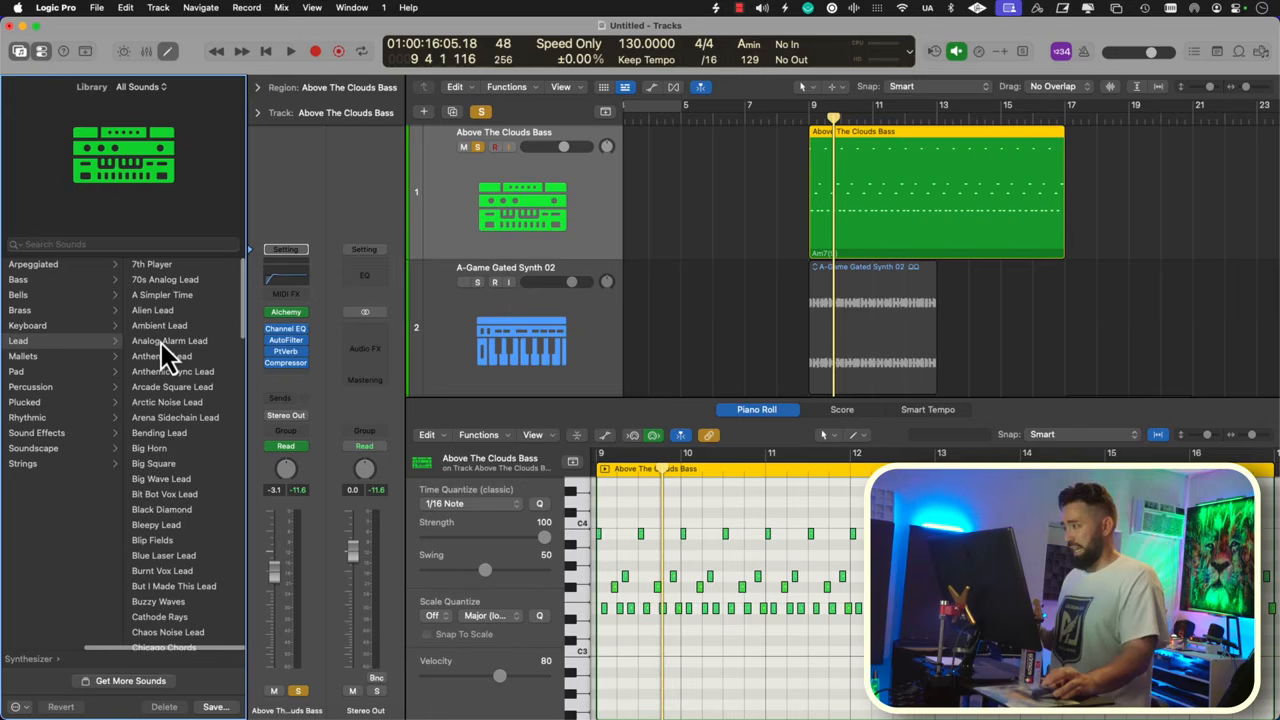
{"action": "left_click", "coordinate": [165, 281]}
Step: Briefly play the Above The Clouds Bass region to audition the 70s Analog Lead patch
{"action": "left_click", "coordinate": [828, 216]}
{"action": "key", "text": "space"}
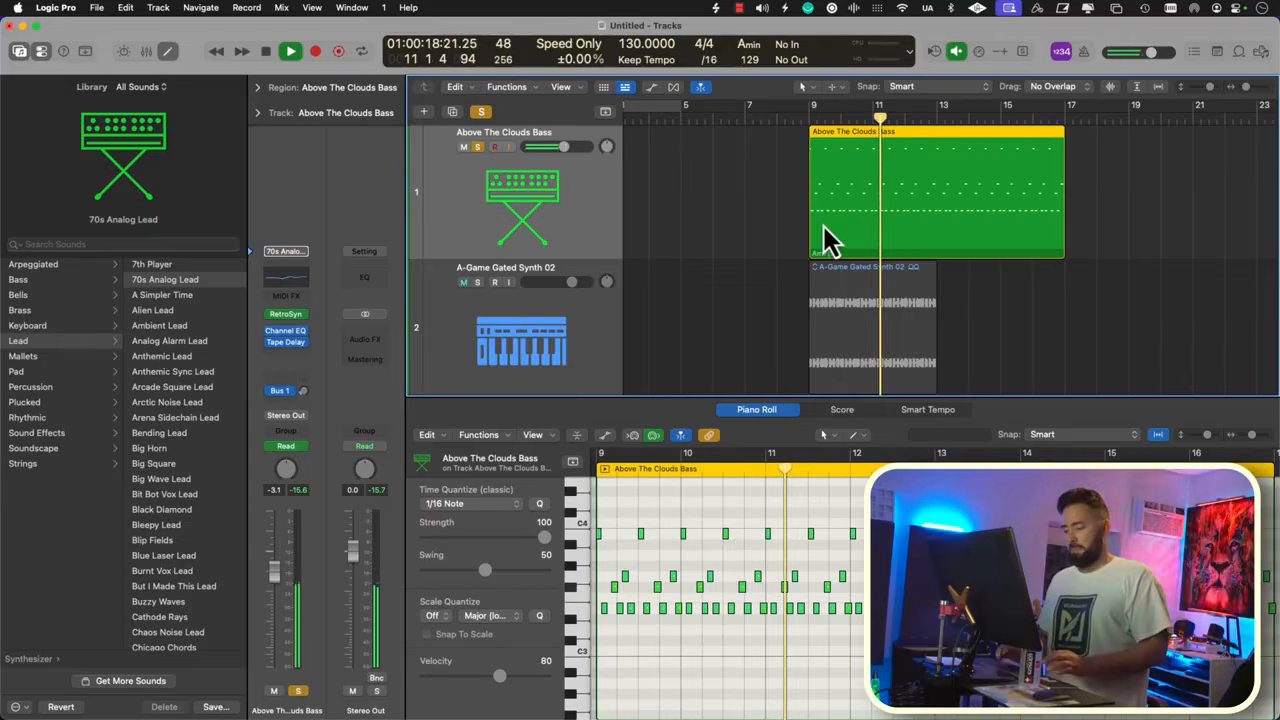
{"action": "key", "text": "space"}
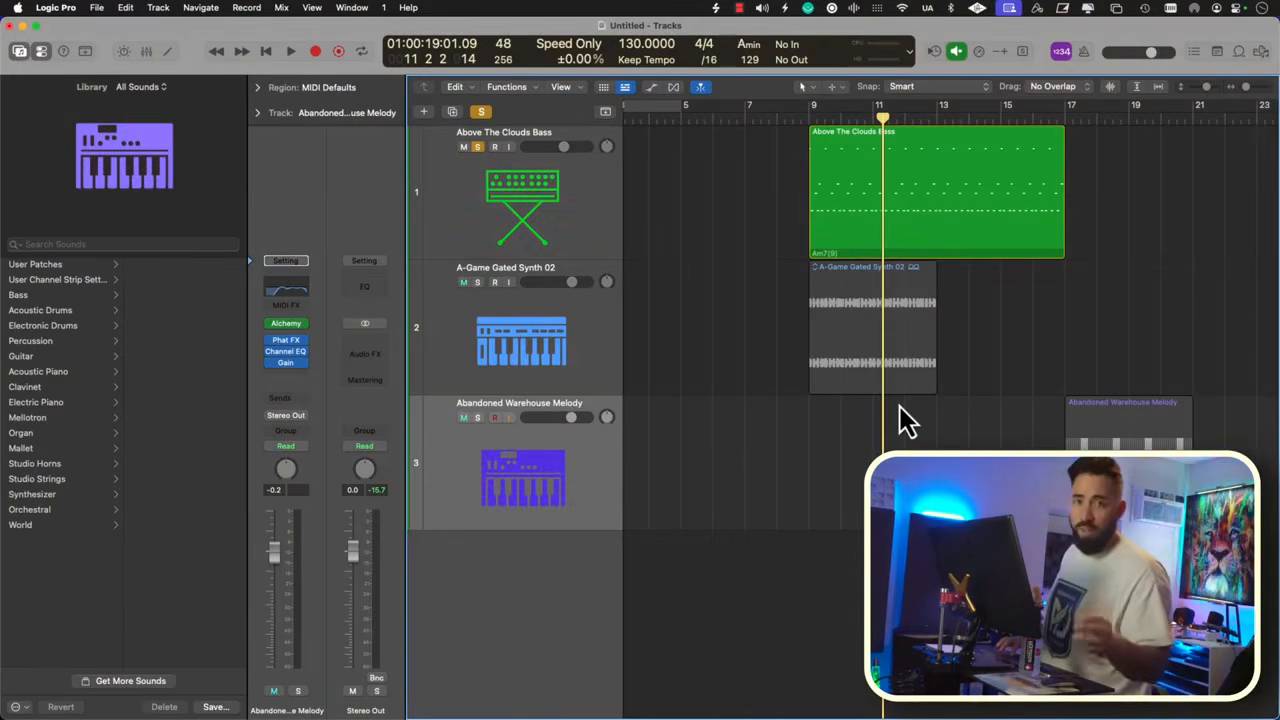
Step: Delete all three loop tracks and create one software instrument track with the default patch
{"action": "key", "text": "Up"}
{"action": "key", "text": "Up"}
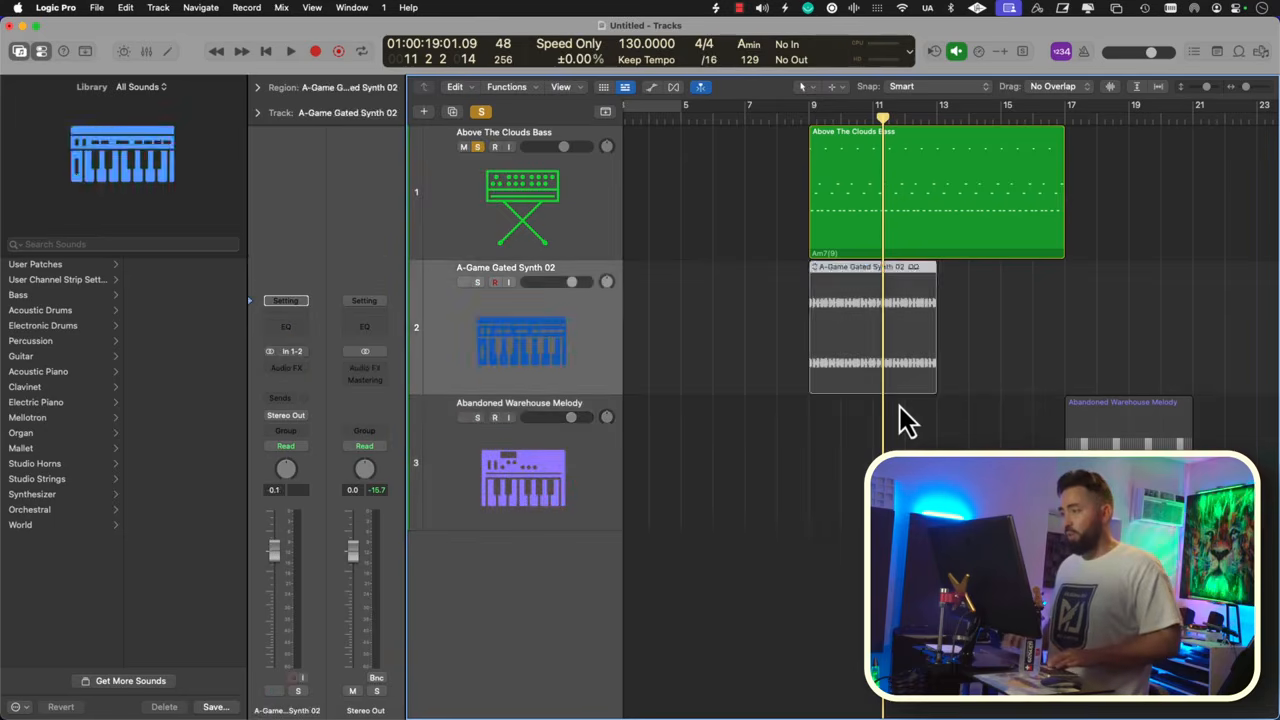
{"action": "key", "text": "super+BackSpace"}
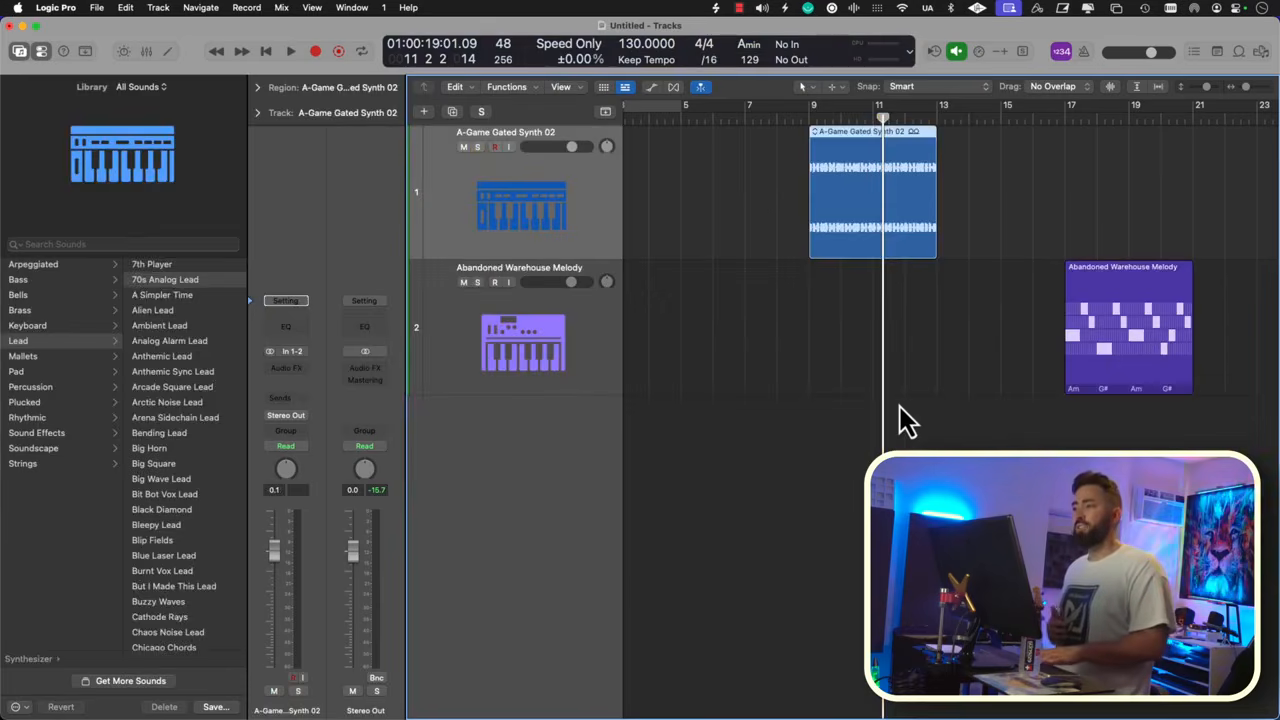
{"action": "key", "text": "BackSpace"}
{"action": "key", "text": "super+BackSpace"}
{"action": "key", "text": "BackSpace"}
{"action": "key", "text": "super+BackSpace"}
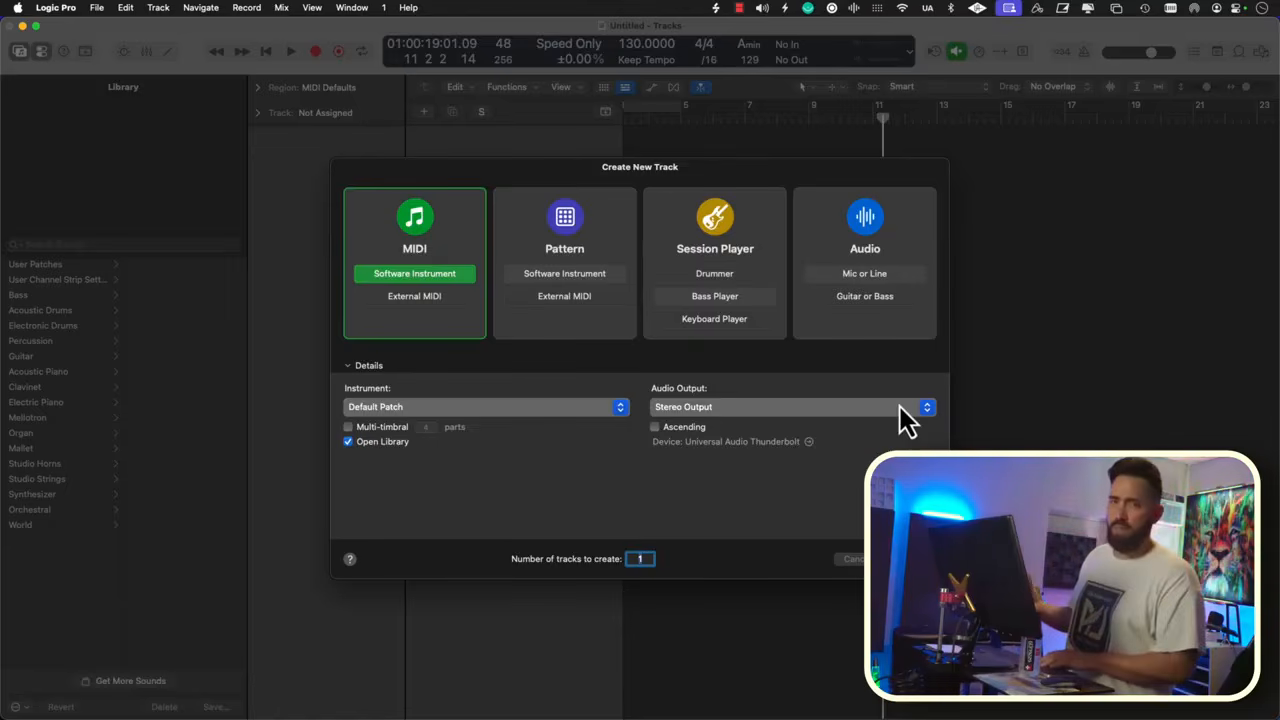
{"action": "key", "text": "Return"}
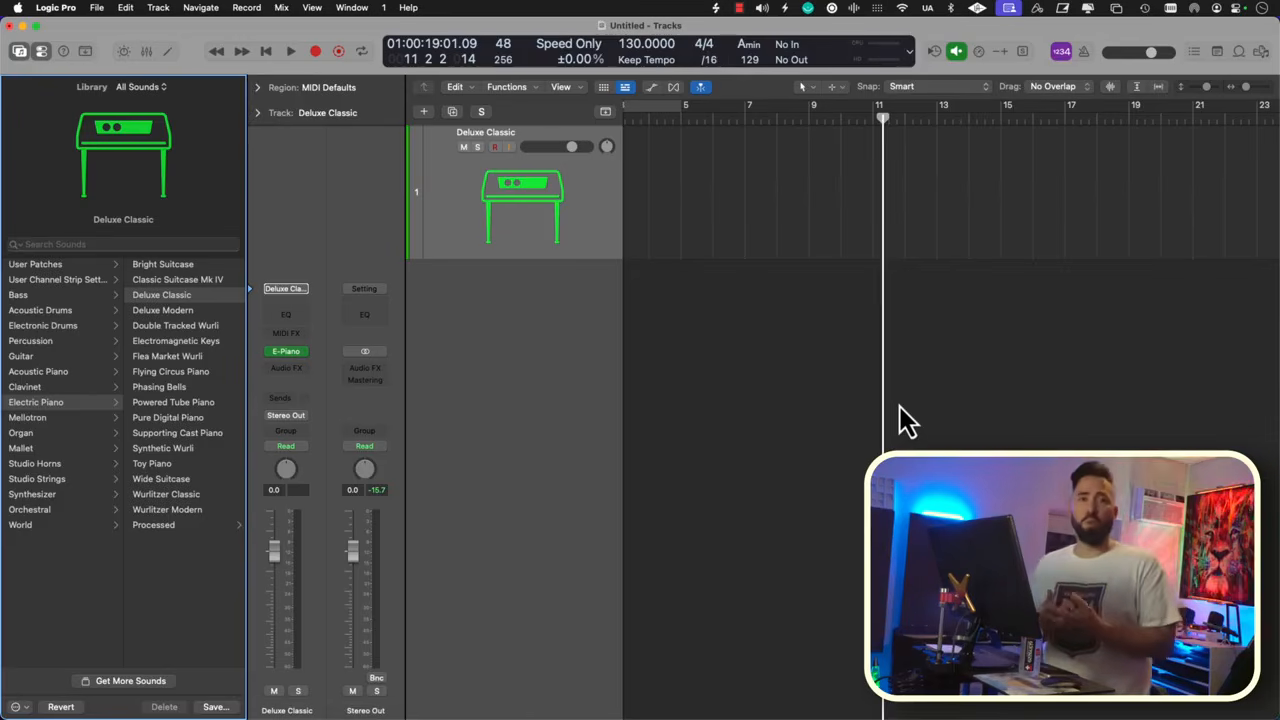
Step: Show the global tracks above the Deluxe Classic track, and hide the Library and the Inspector
{"action": "key", "text": "g"}
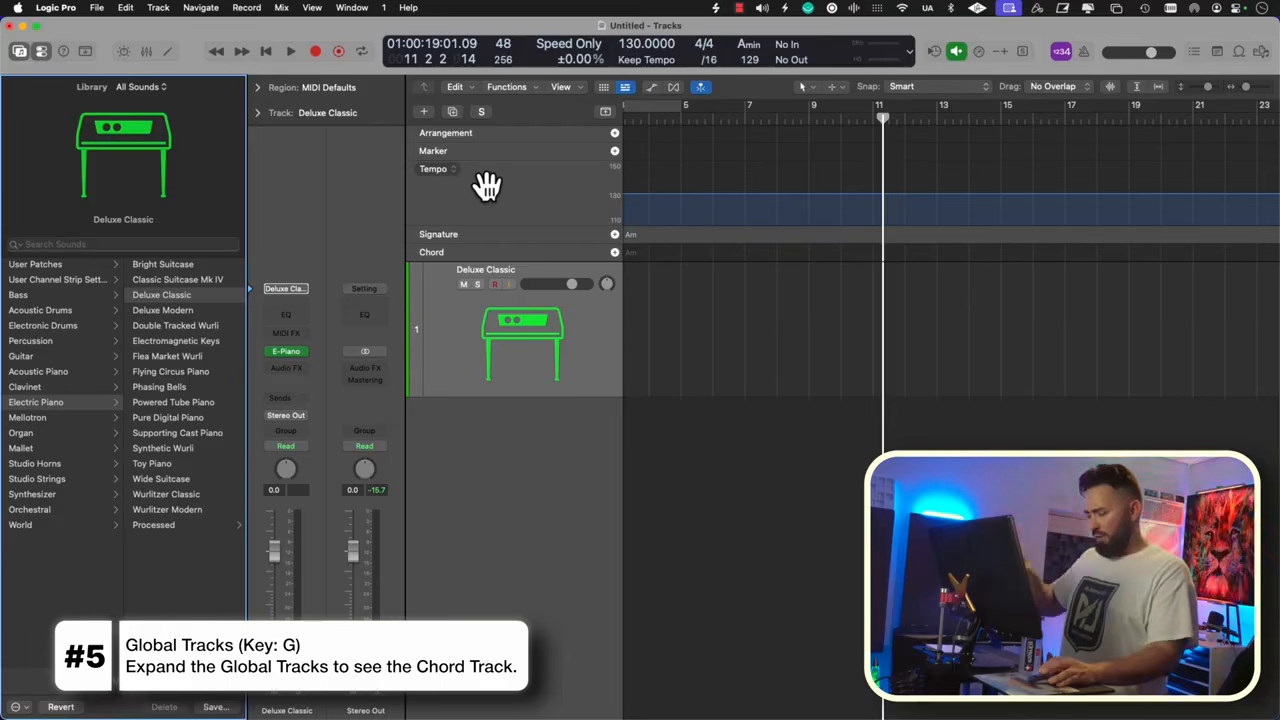
{"action": "key", "text": "y"}
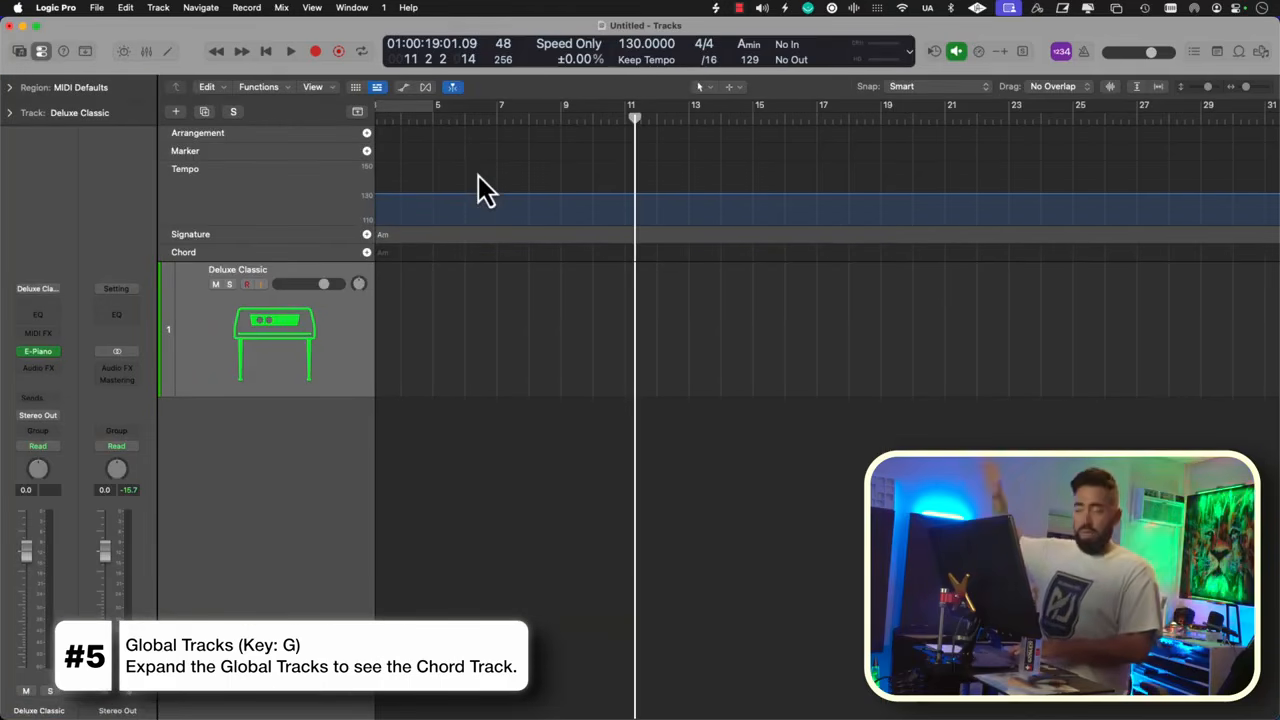
{"action": "key", "text": "i"}
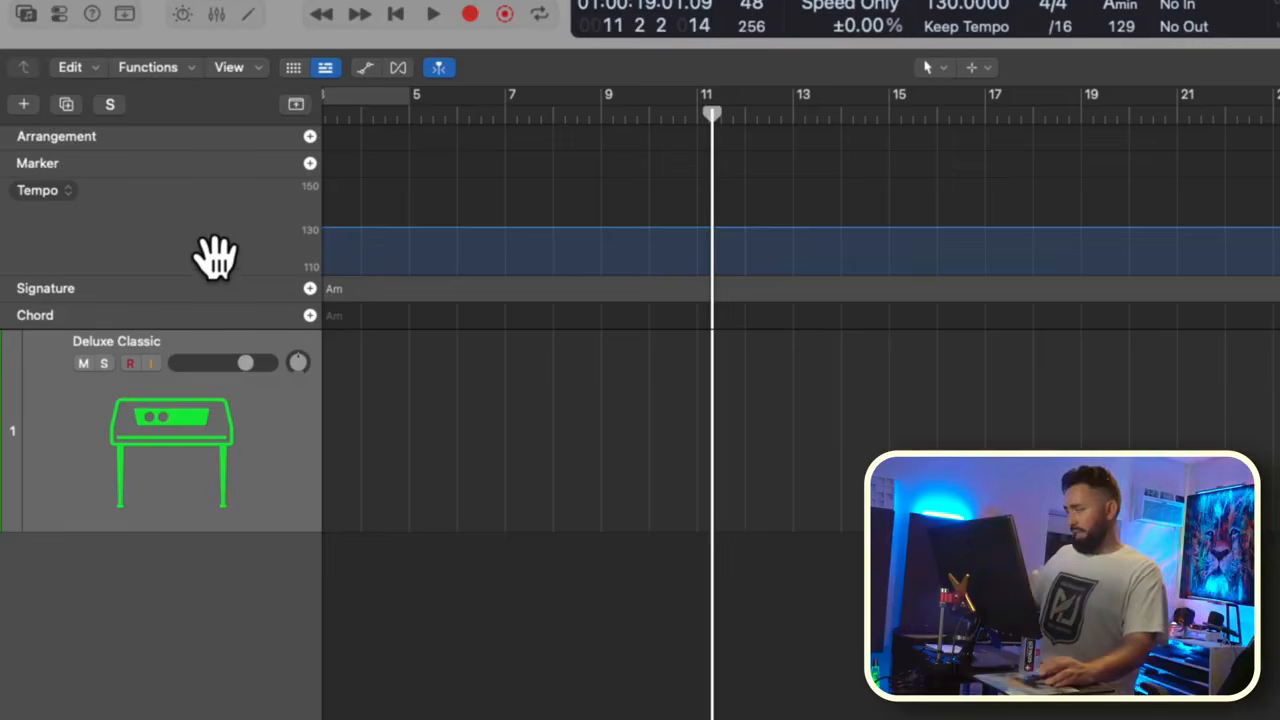
Step: Display a single global track, choose Chord for it, and enlarge its lane vertically
{"action": "scroll", "coordinate": [192, 250], "scroll_direction": "right", "scroll_amount": 1}
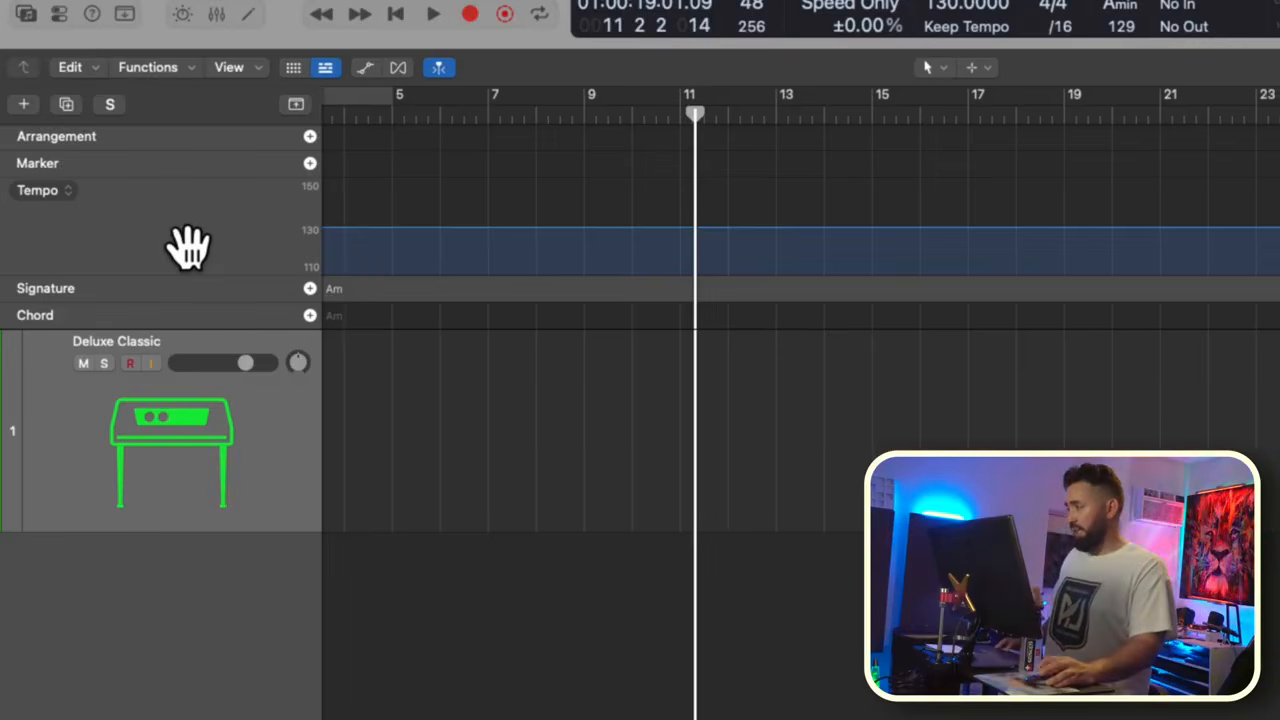
{"action": "right_click", "coordinate": [185, 246]}
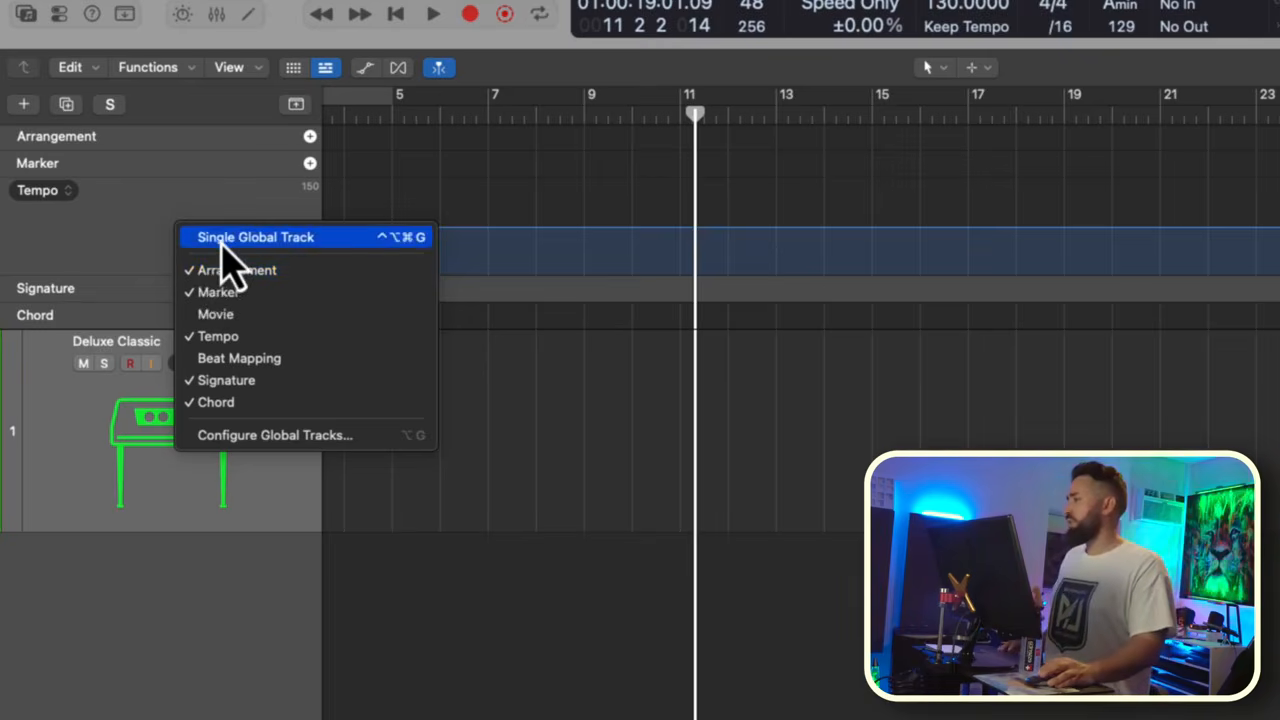
{"action": "left_click", "coordinate": [224, 240]}
{"action": "right_click", "coordinate": [162, 178]}
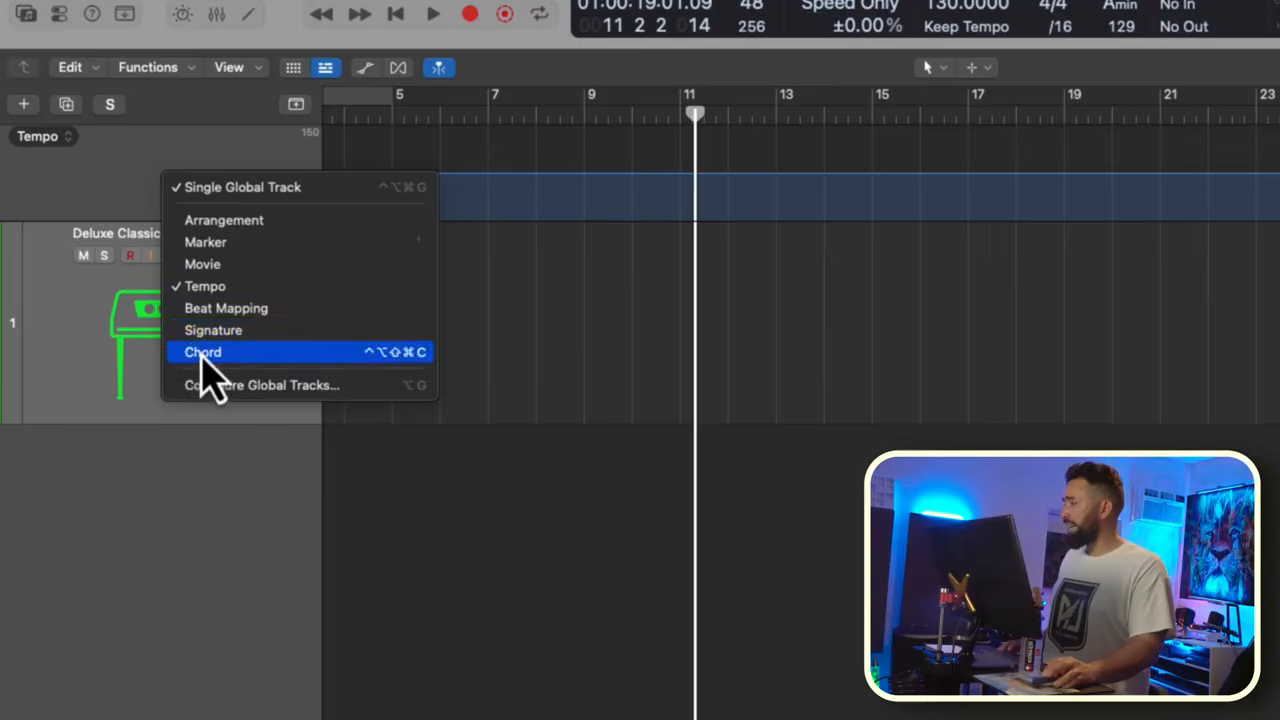
{"action": "left_click", "coordinate": [203, 355]}
{"action": "left_click_drag", "start_coordinate": [120, 157], "coordinate": [117, 316]}
Step: Return the playhead to the start and add an Am chord at bar 1 and an F chord at bar 2
{"action": "key", "text": "Return"}
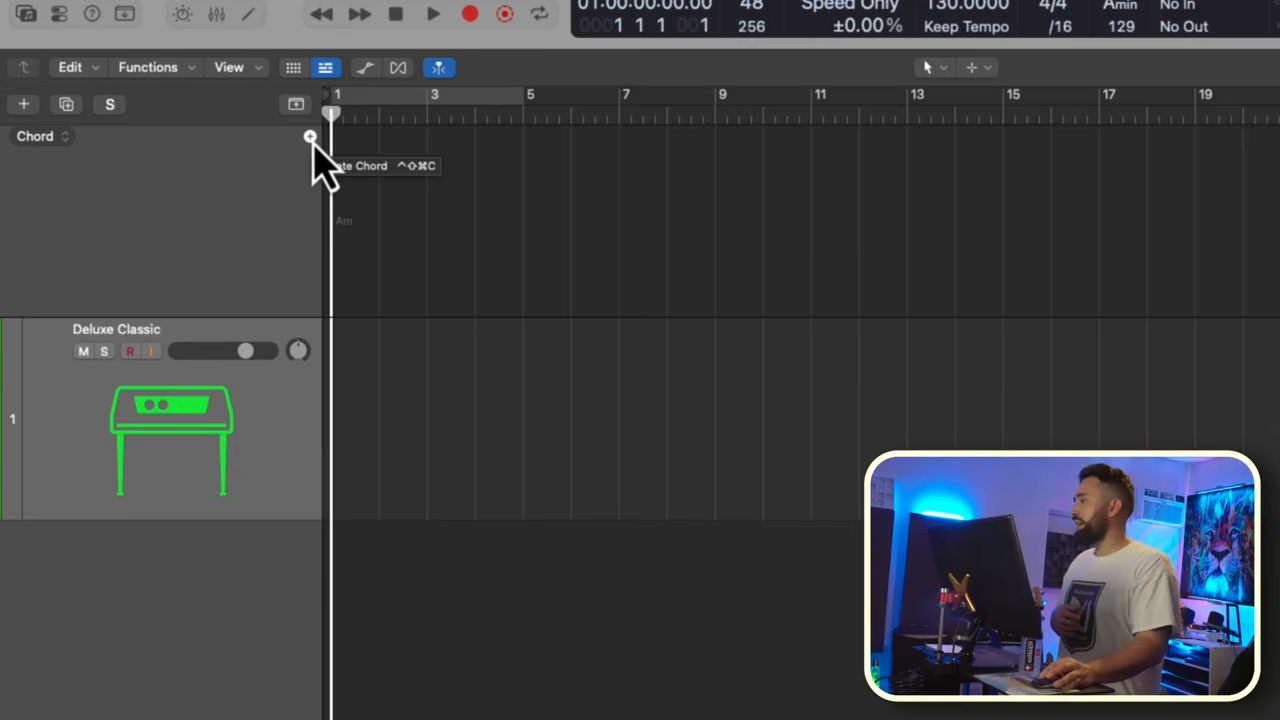
{"action": "left_click", "coordinate": [311, 138]}
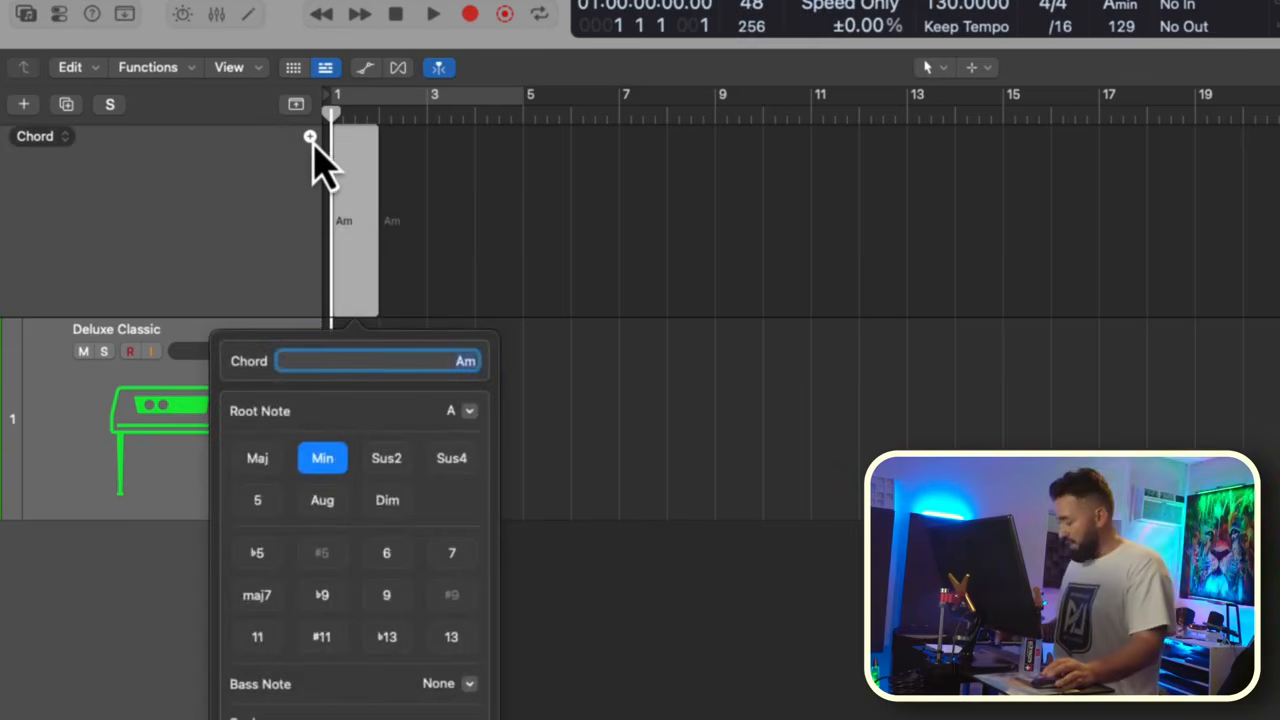
{"action": "left_click", "coordinate": [311, 138]}
{"action": "type", "text": "F"}
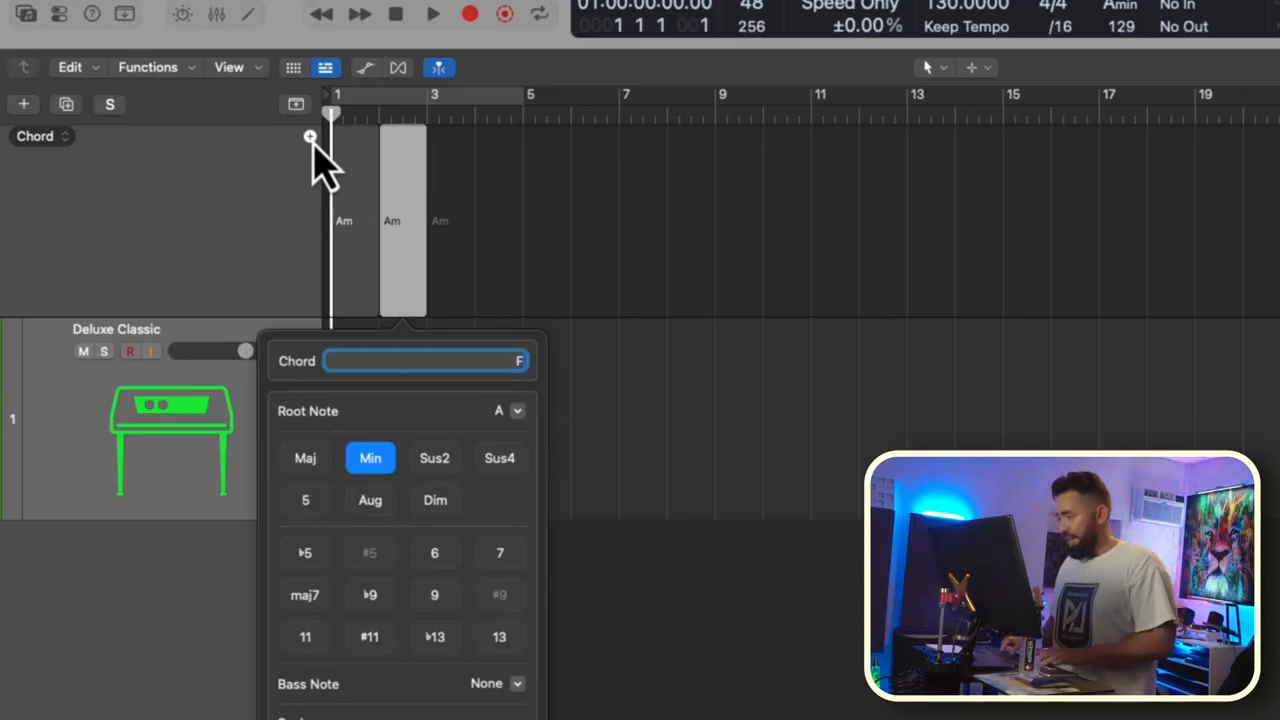
{"action": "key", "text": "Return"}
{"action": "left_click", "coordinate": [597, 367]}
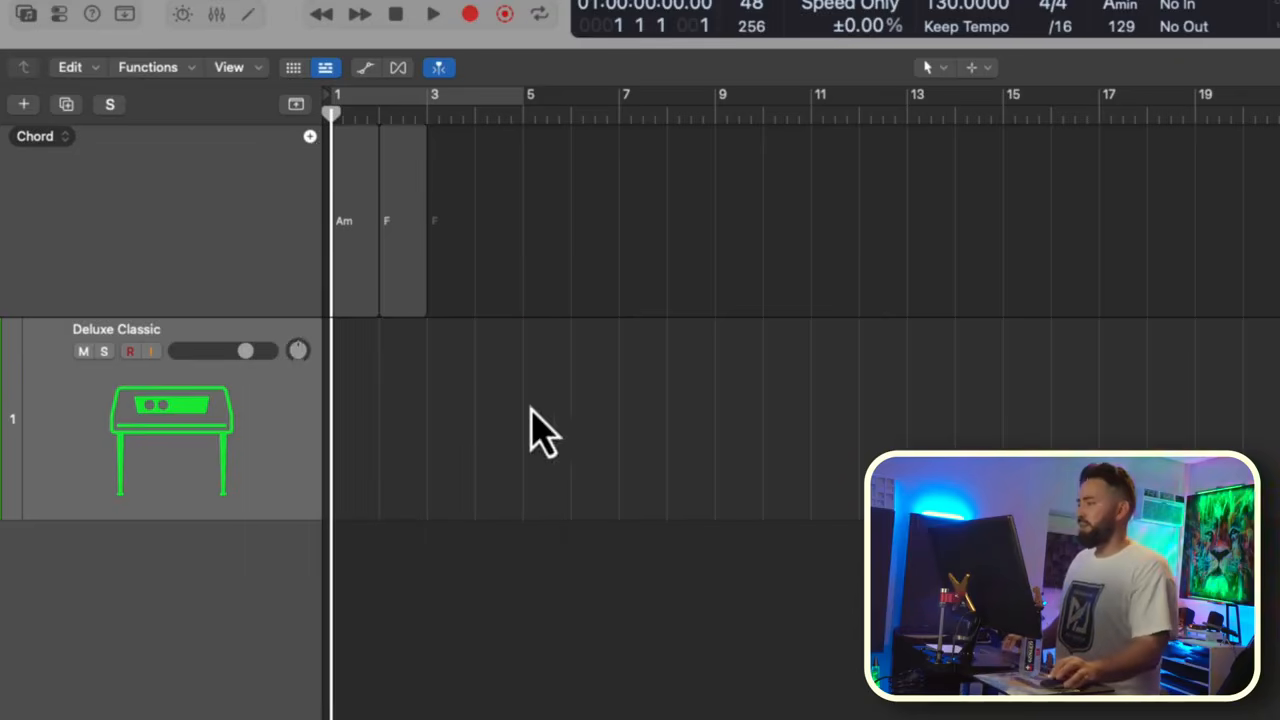
Step: Select the Am and F chords and place them on the Deluxe Classic track as MIDI regions at bars 1 and 2
{"action": "scroll", "coordinate": [450, 463], "scroll_direction": "up", "scroll_amount": 3}
{"action": "scroll", "coordinate": [452, 465], "scroll_direction": "up", "scroll_amount": 5}
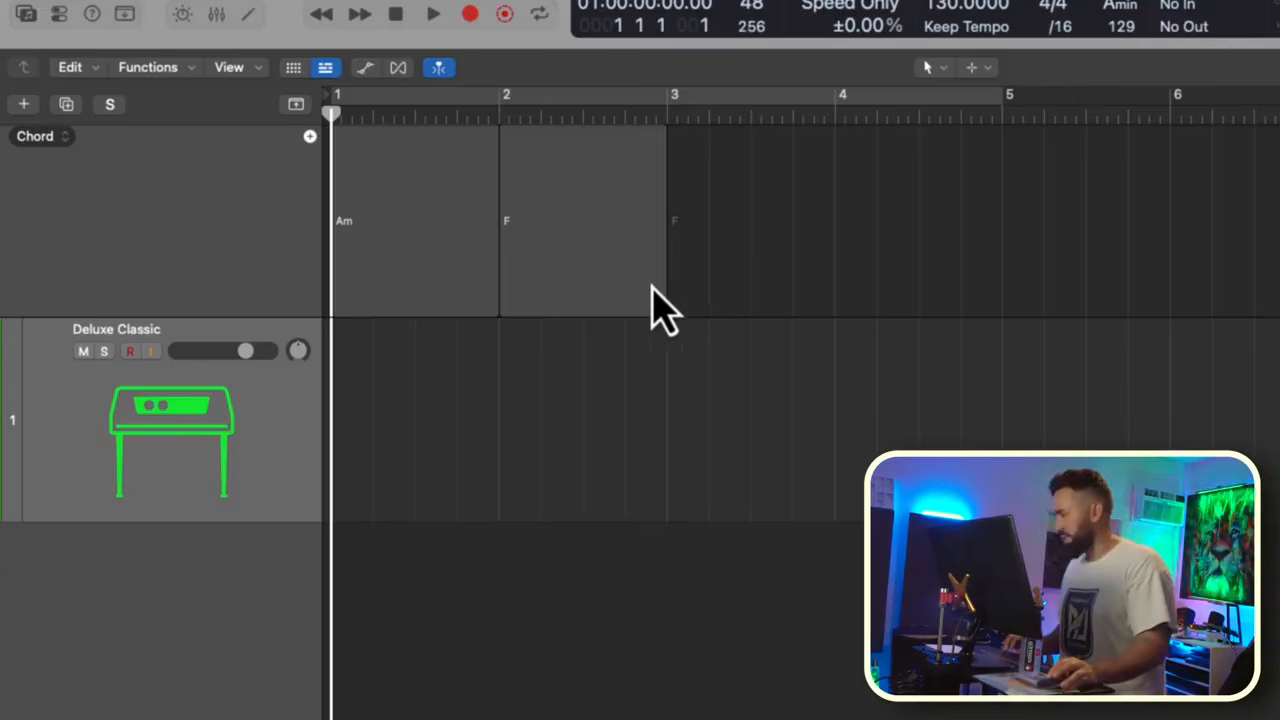
{"action": "left_click_drag", "start_coordinate": [655, 310], "coordinate": [320, 257]}
{"action": "left_click_drag", "start_coordinate": [394, 286], "coordinate": [400, 465]}
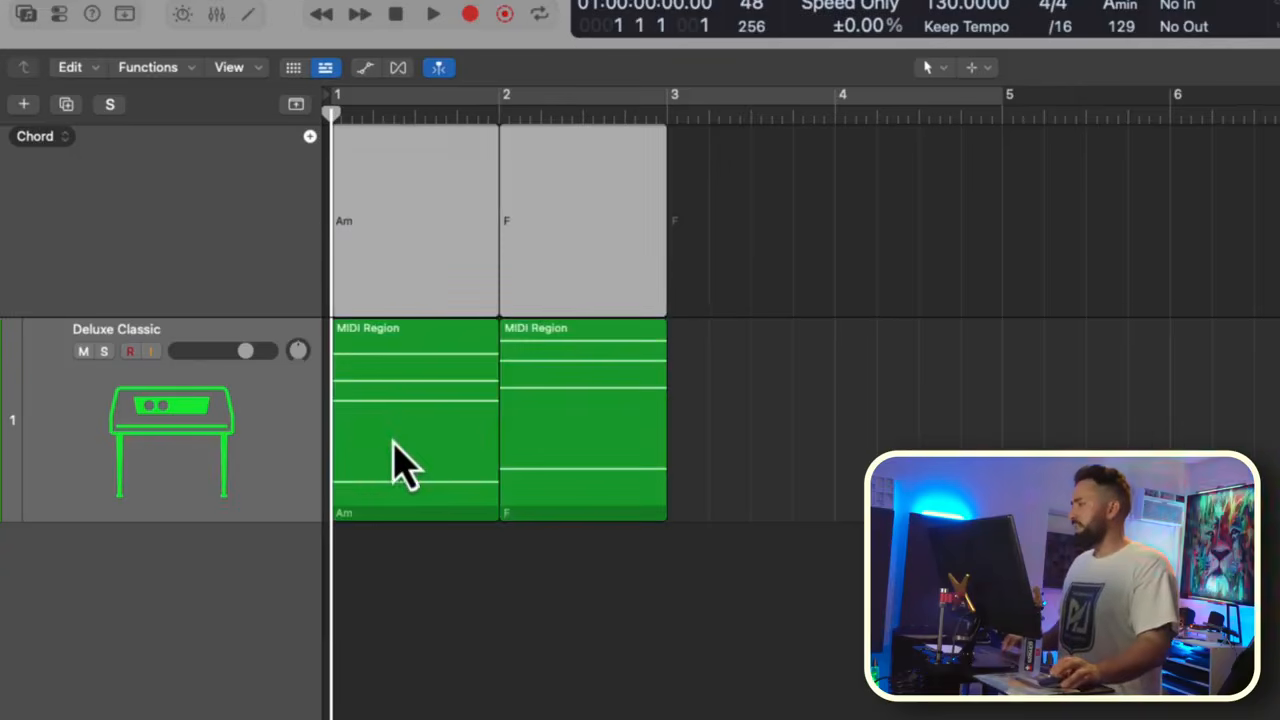
Step: Play the Am and F regions while reducing the track height, and set the project tempo to 140
{"action": "key", "text": "space"}
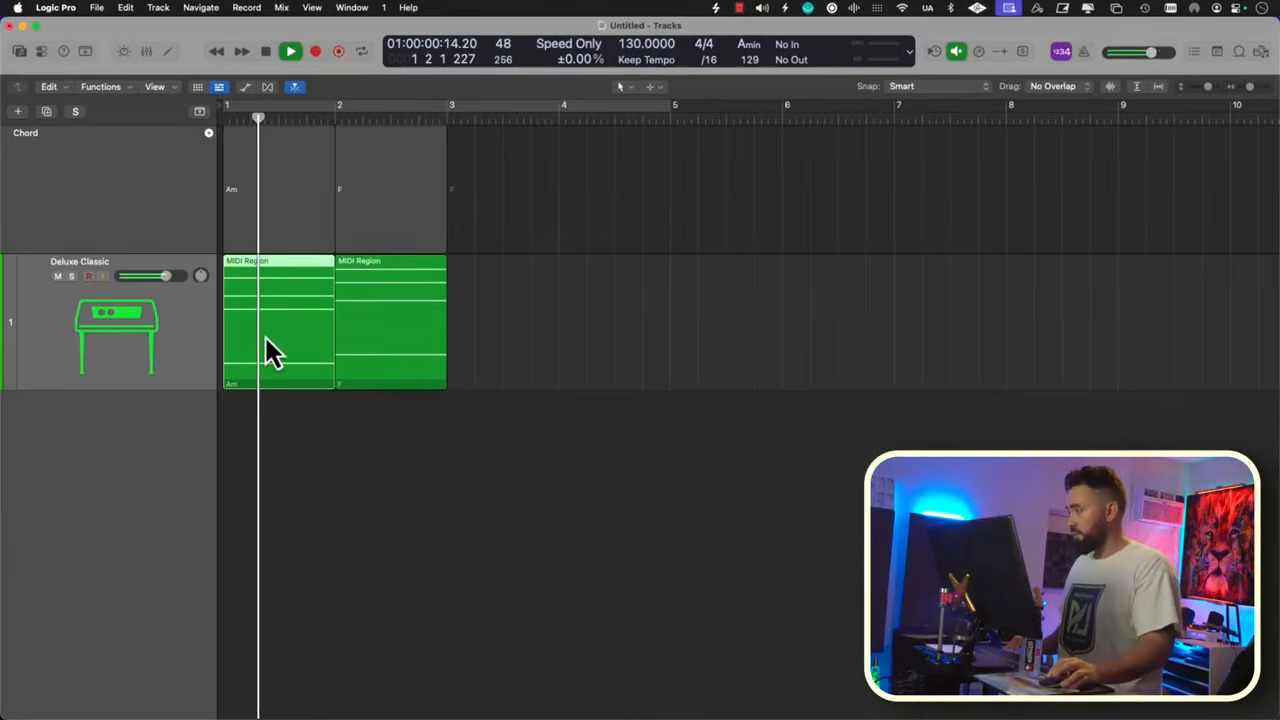
{"action": "key", "text": "super+Up"}
{"action": "key", "text": "super+Up"}
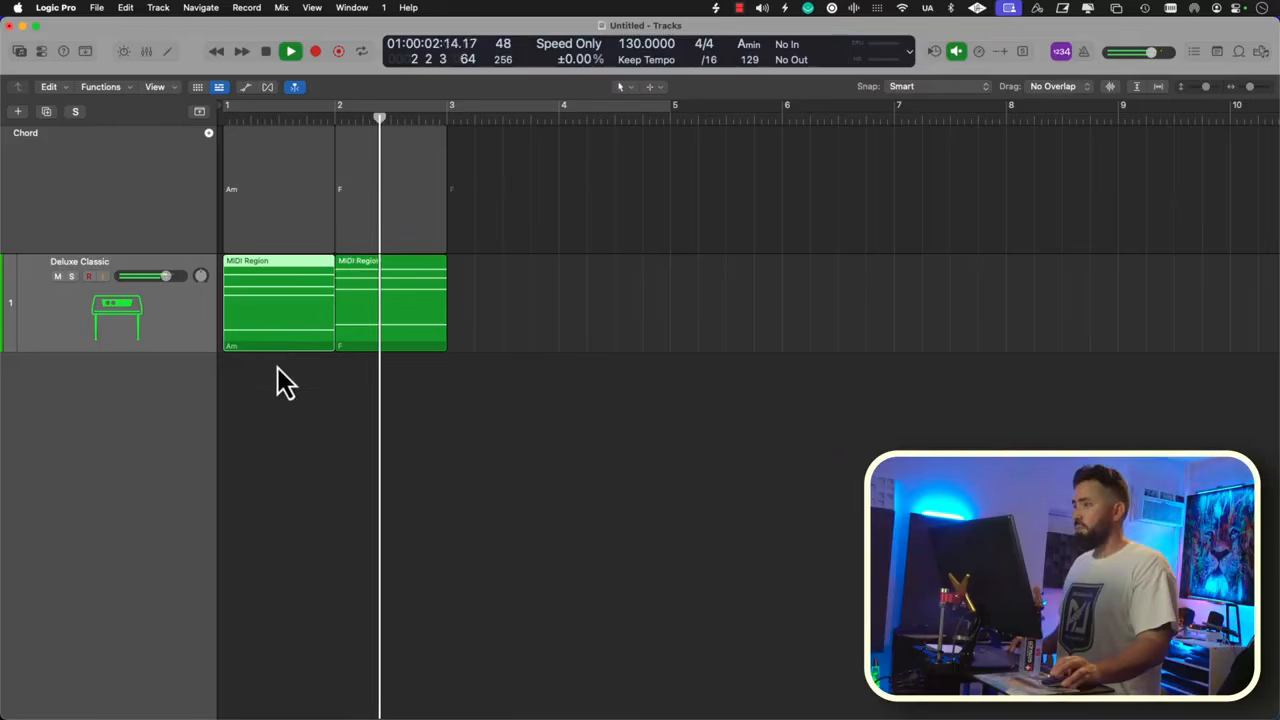
{"action": "key", "text": "space"}
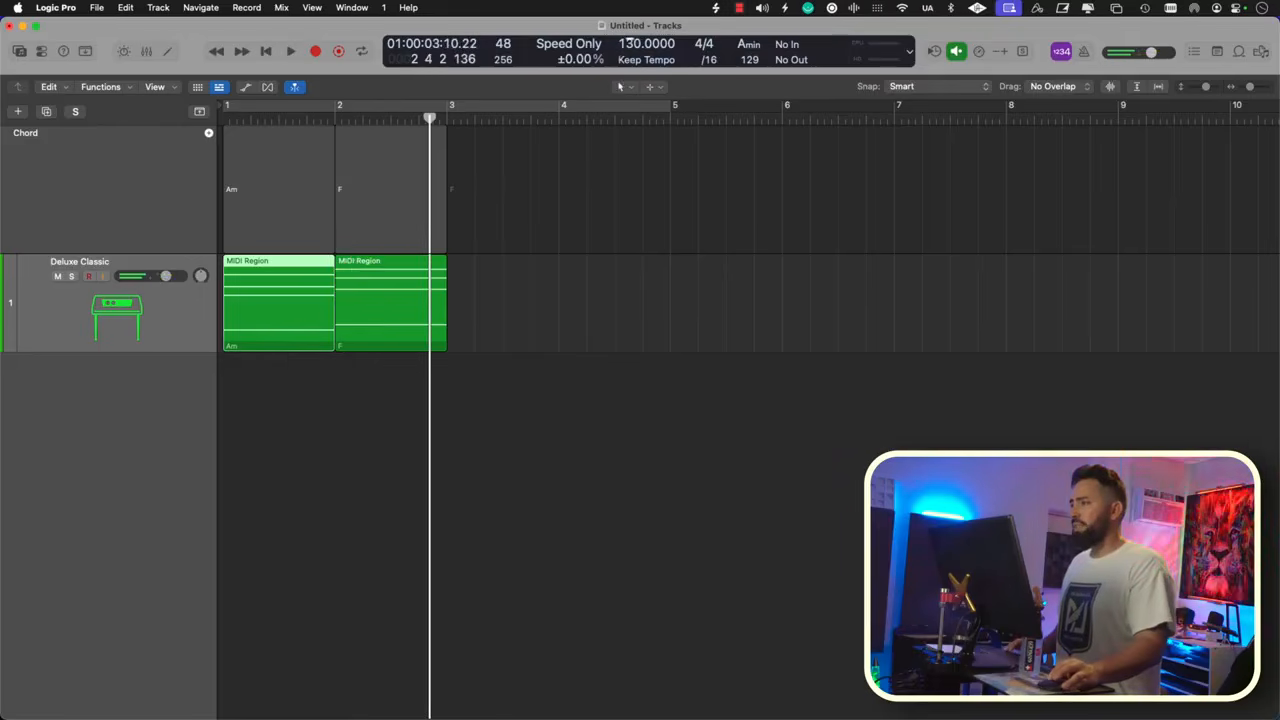
{"action": "left_click_drag", "start_coordinate": [628, 41], "coordinate": [631, 15]}
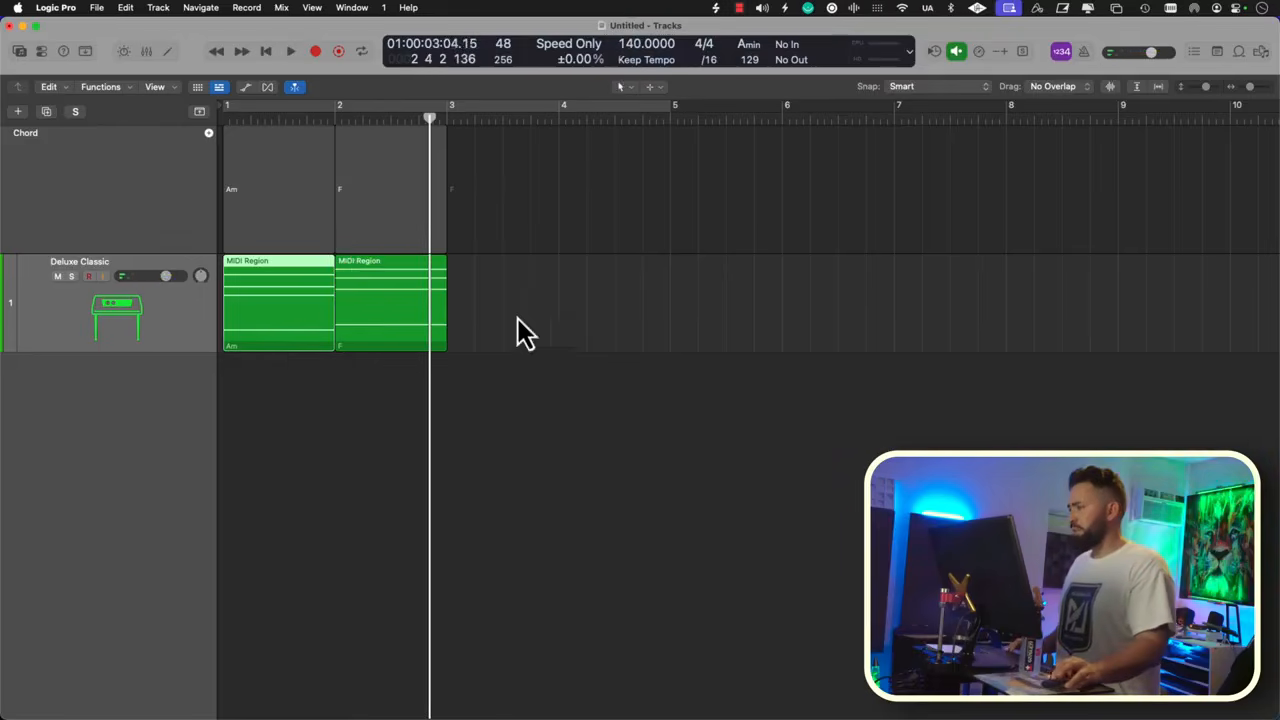
Step: Bring back the Library and load the Unraveled patch from the Rhythmic synthesizers on the Deluxe Classic track
{"action": "key", "text": "y"}
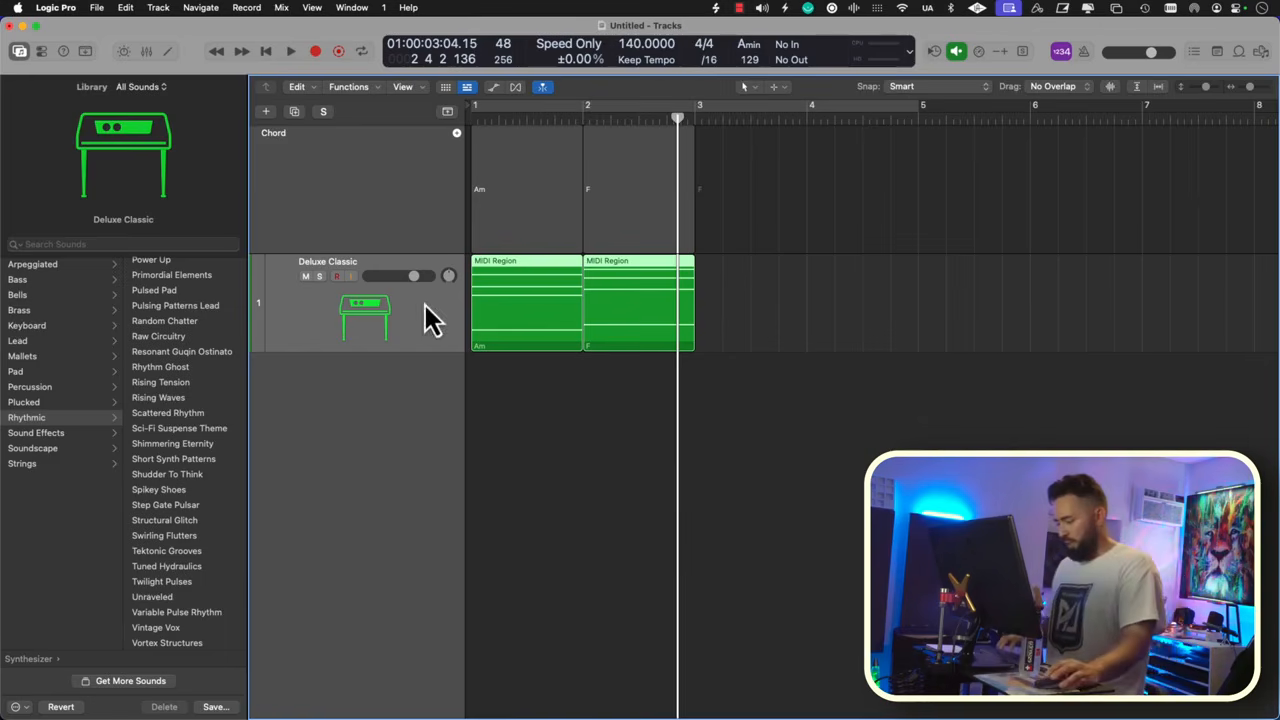
{"action": "key", "text": "y"}
{"action": "key", "text": "y"}
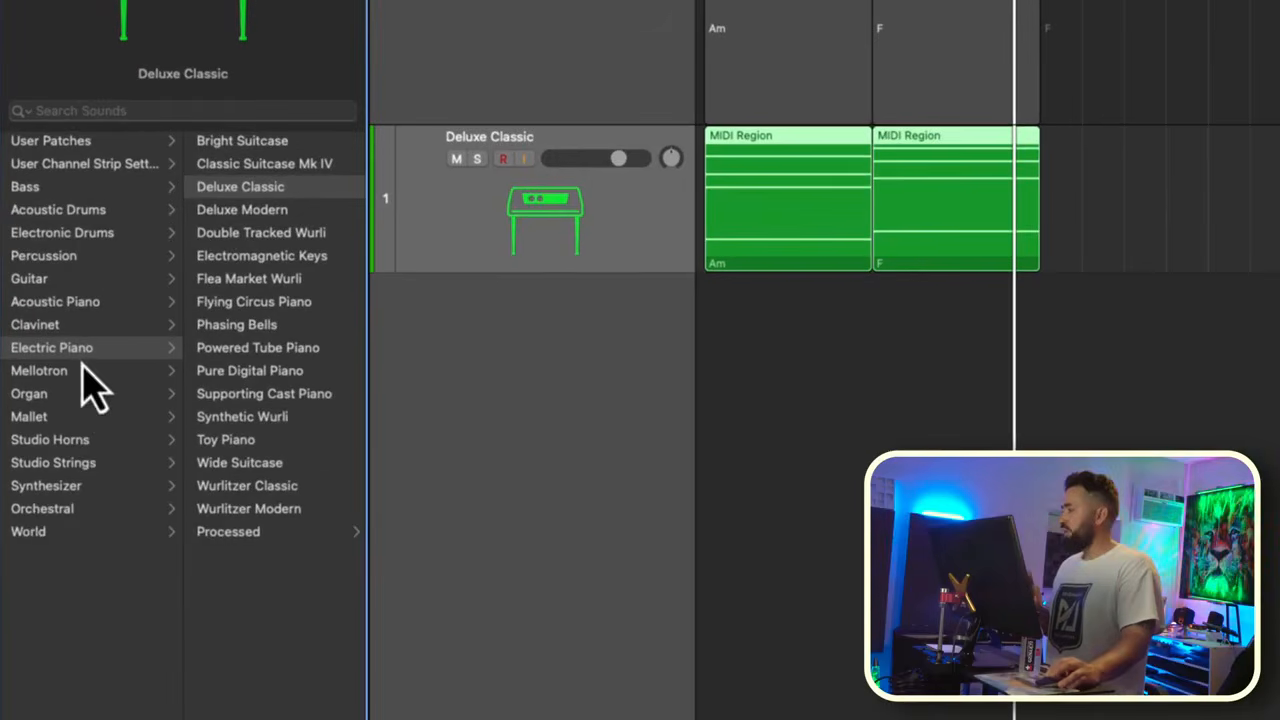
{"action": "left_click", "coordinate": [46, 490]}
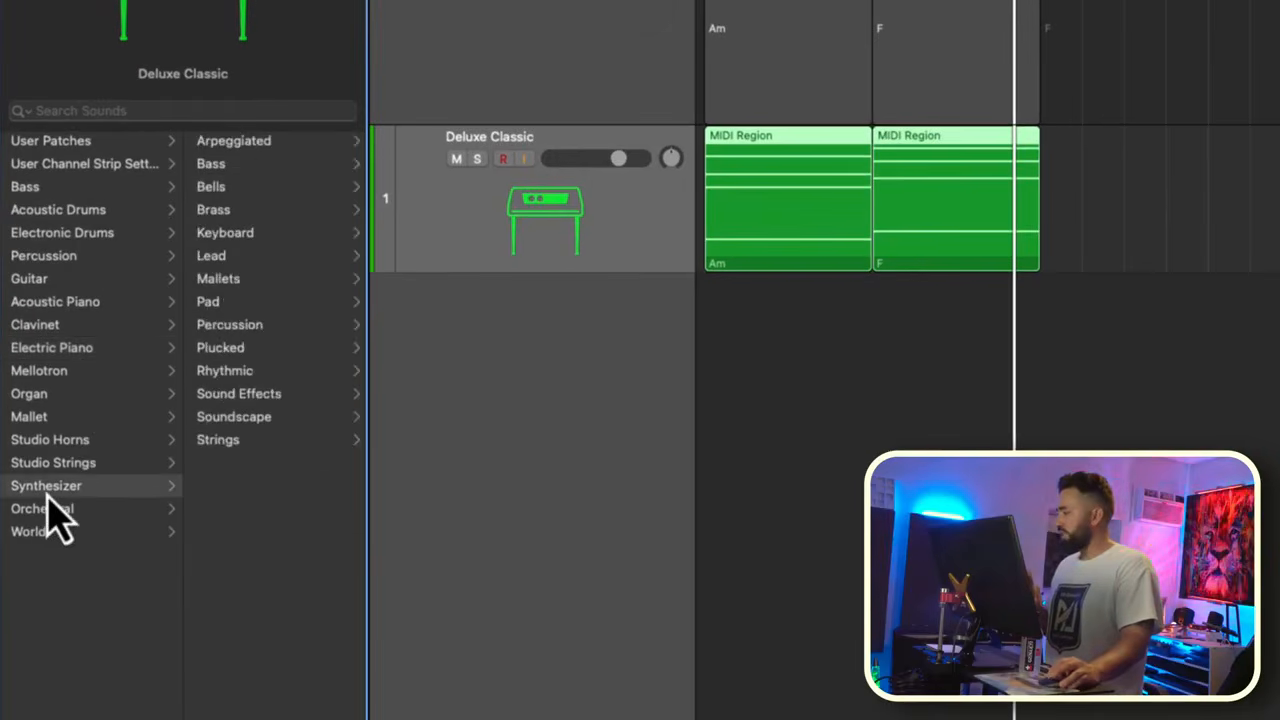
{"action": "left_click", "coordinate": [227, 374]}
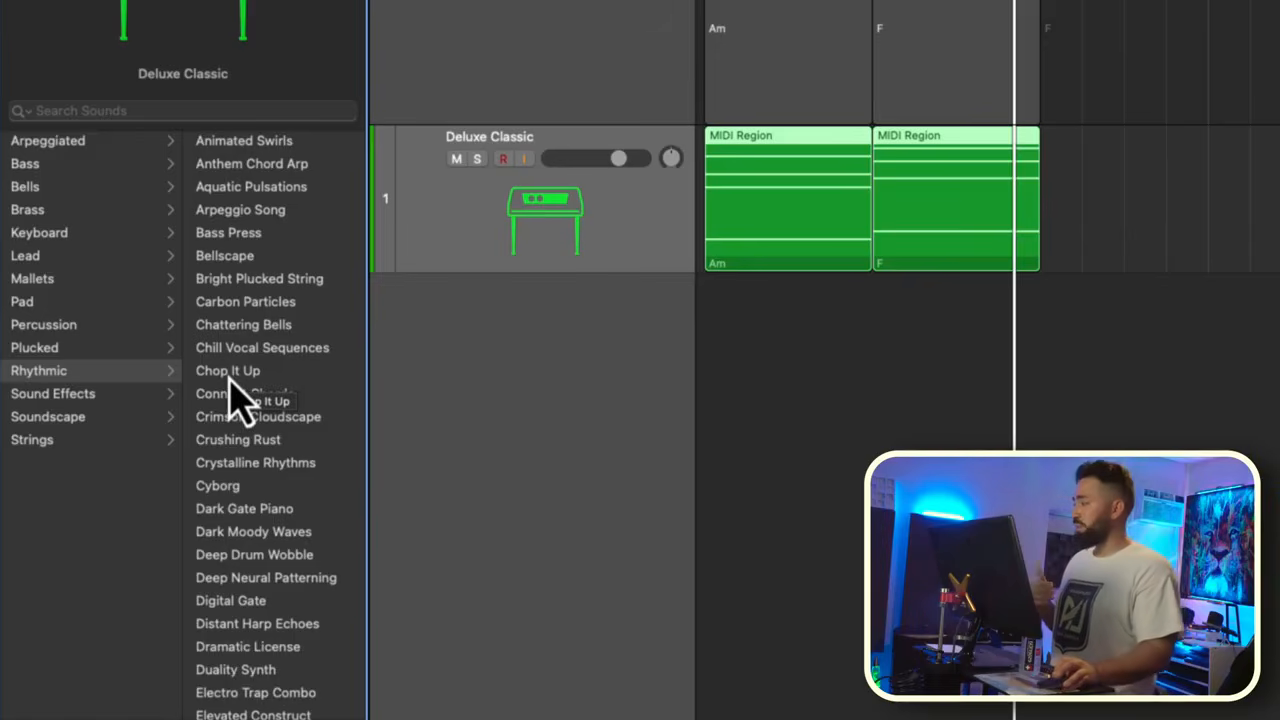
{"action": "scroll", "coordinate": [228, 400], "scroll_direction": "down", "scroll_amount": 15}
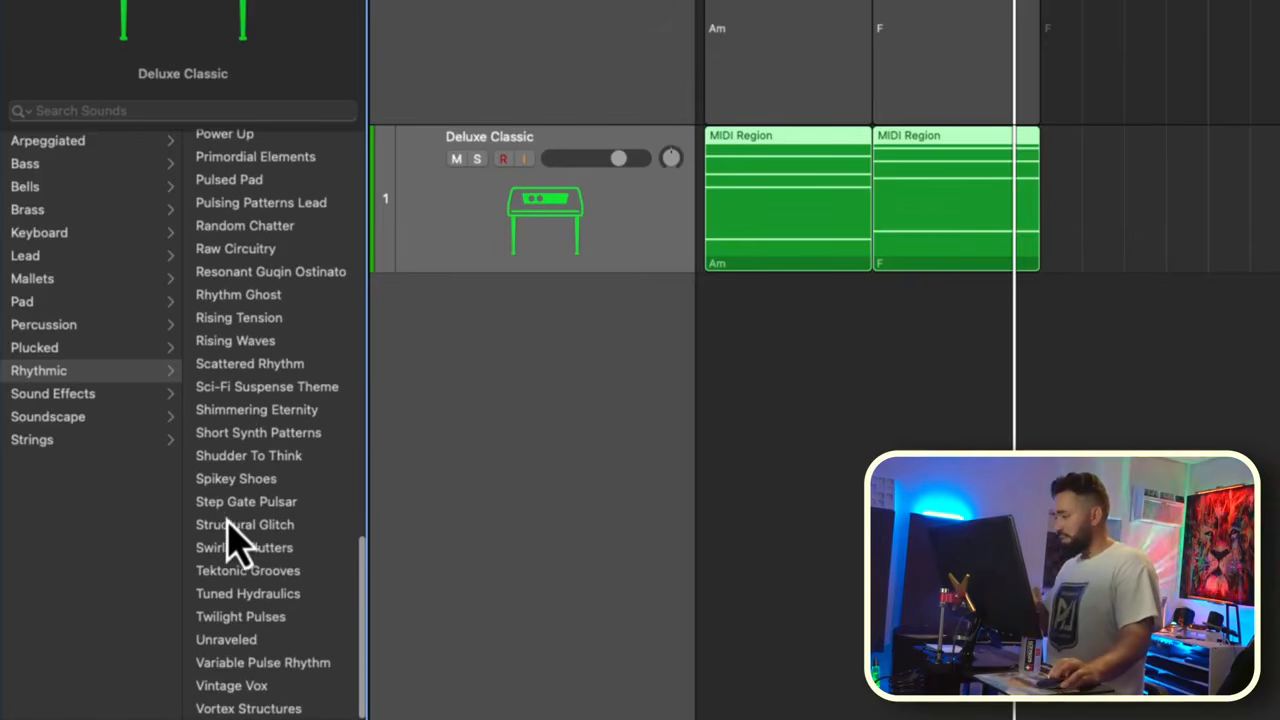
{"action": "left_click", "coordinate": [251, 642]}
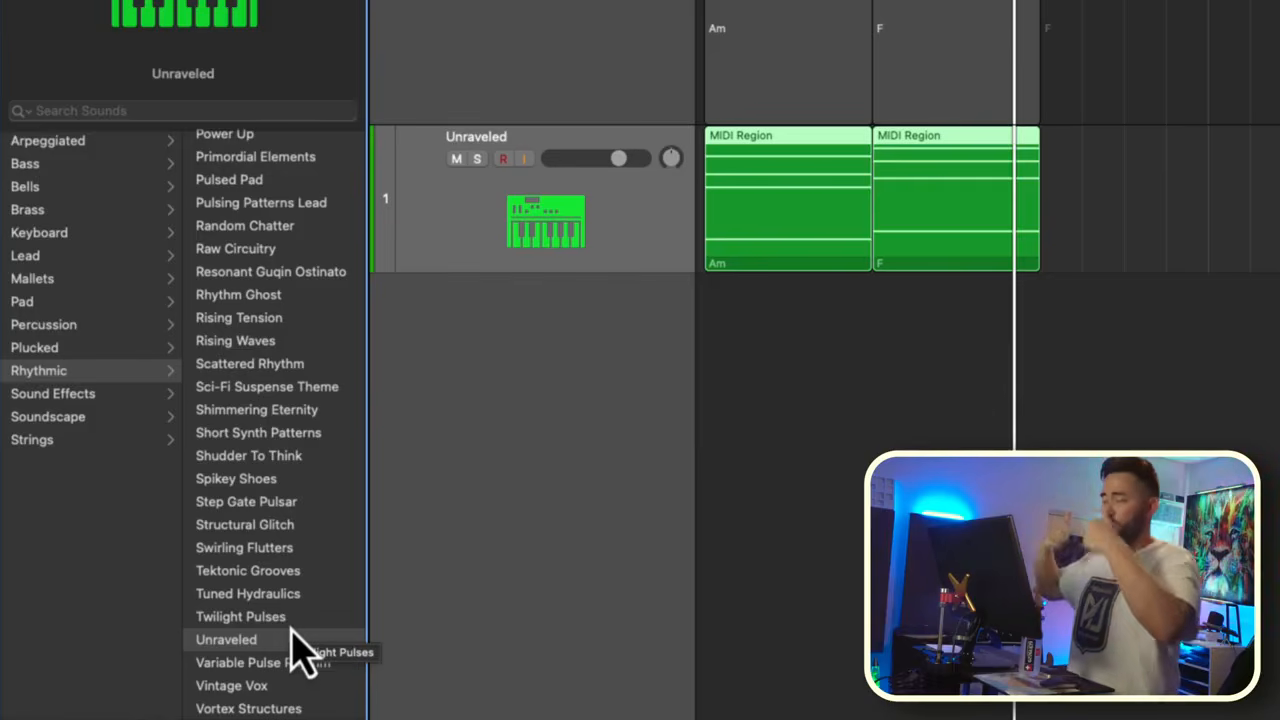
Step: Cycle playback over the two selected MIDI regions from bar 1 to 3, and set the tempo to 144
{"action": "left_click_drag", "start_coordinate": [1050, 395], "coordinate": [730, 165]}
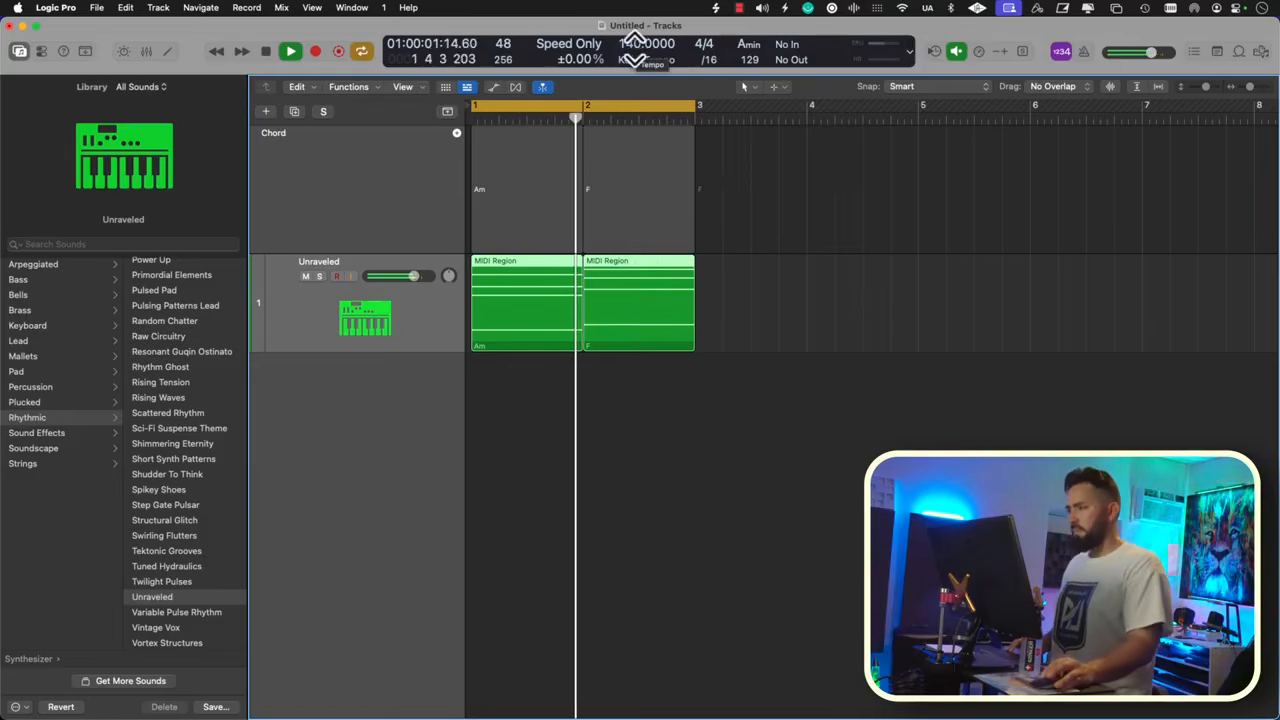
{"action": "key", "text": "space"}
{"action": "left_click_drag", "start_coordinate": [641, 46], "coordinate": [640, 37]}
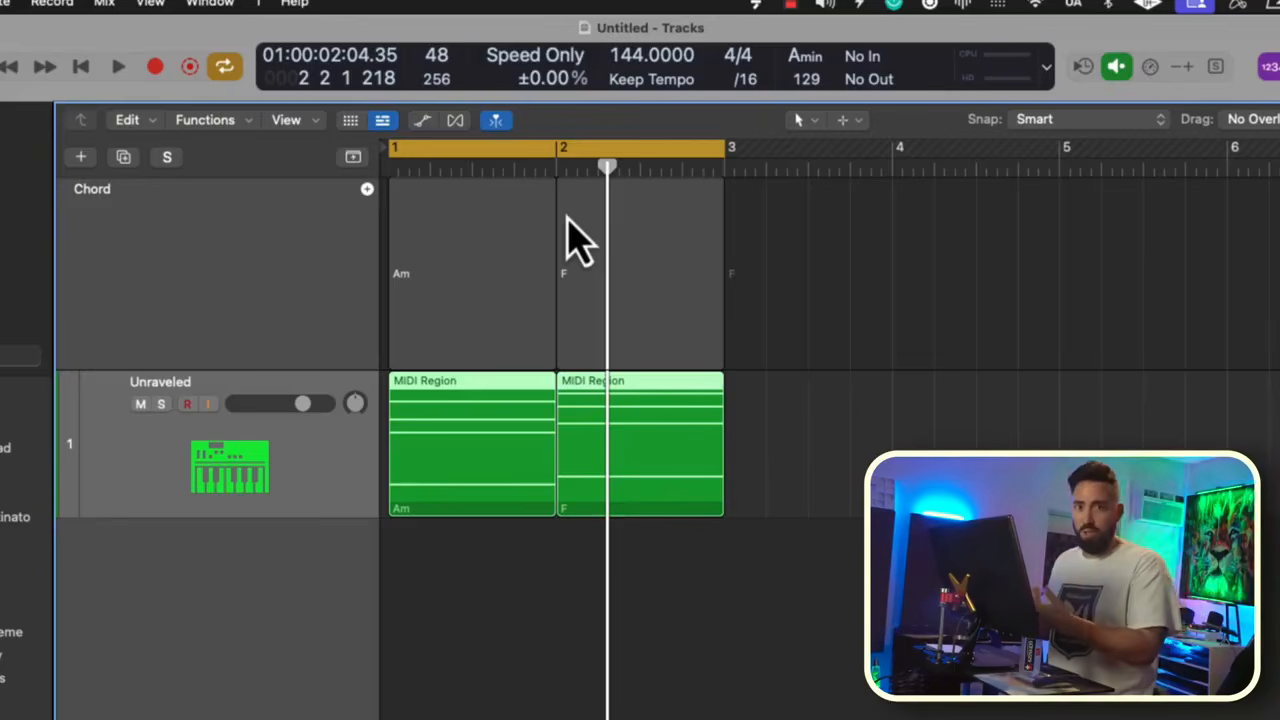
Step: Show the Piano Roll editor for the selected Am and F regions, inspect their notes, and hide the editor
{"action": "key", "text": "e"}
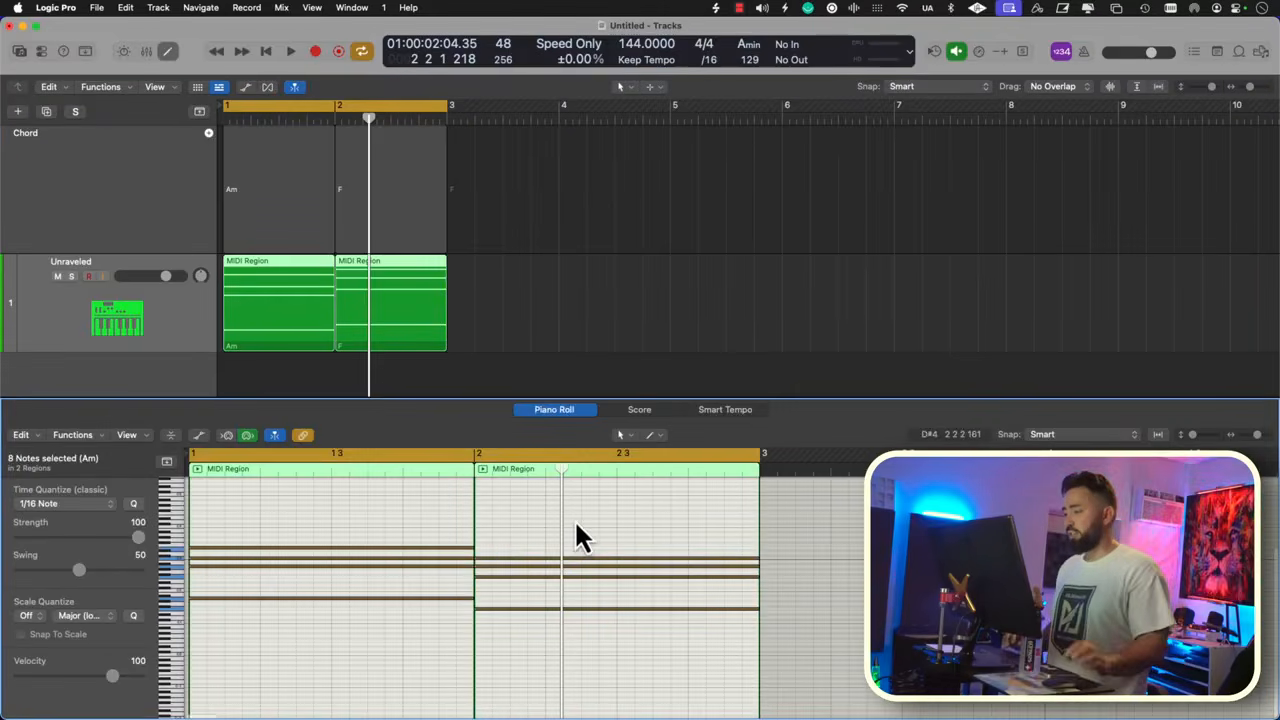
{"action": "scroll", "coordinate": [418, 532], "scroll_direction": "up", "scroll_amount": 6}
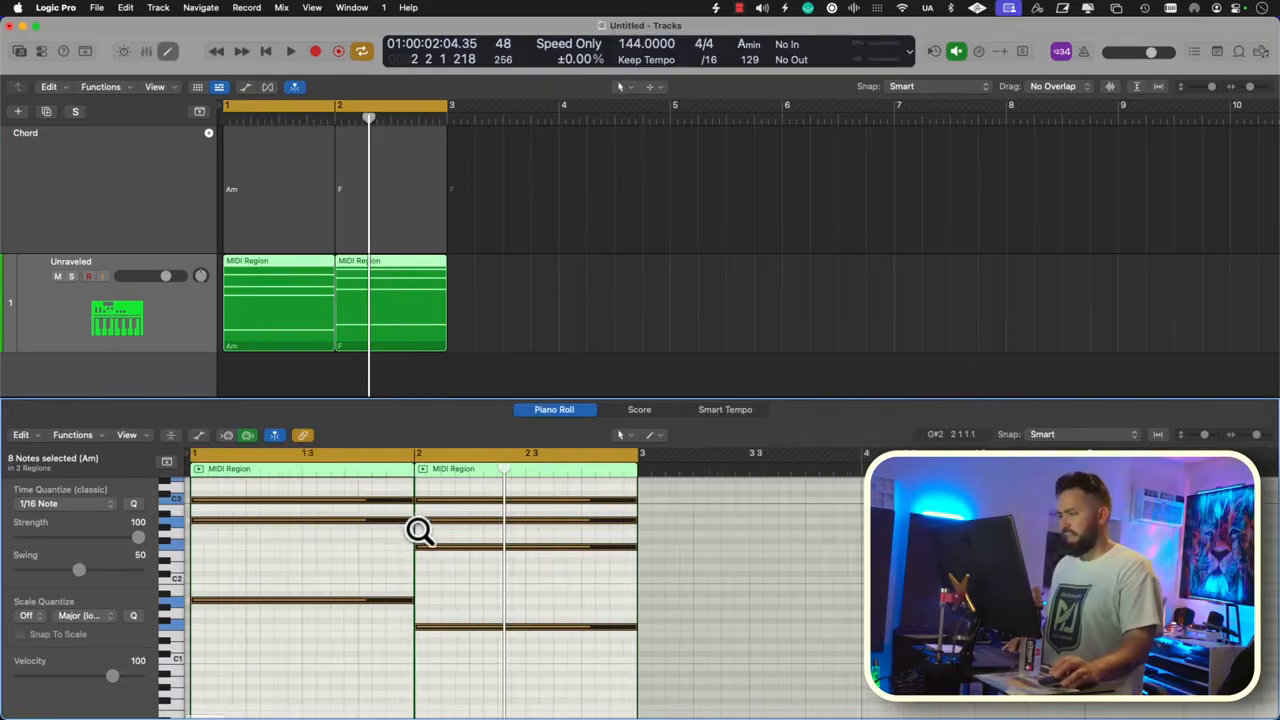
{"action": "scroll", "coordinate": [418, 532], "scroll_direction": "down", "scroll_amount": 3}
{"action": "key", "text": "e"}
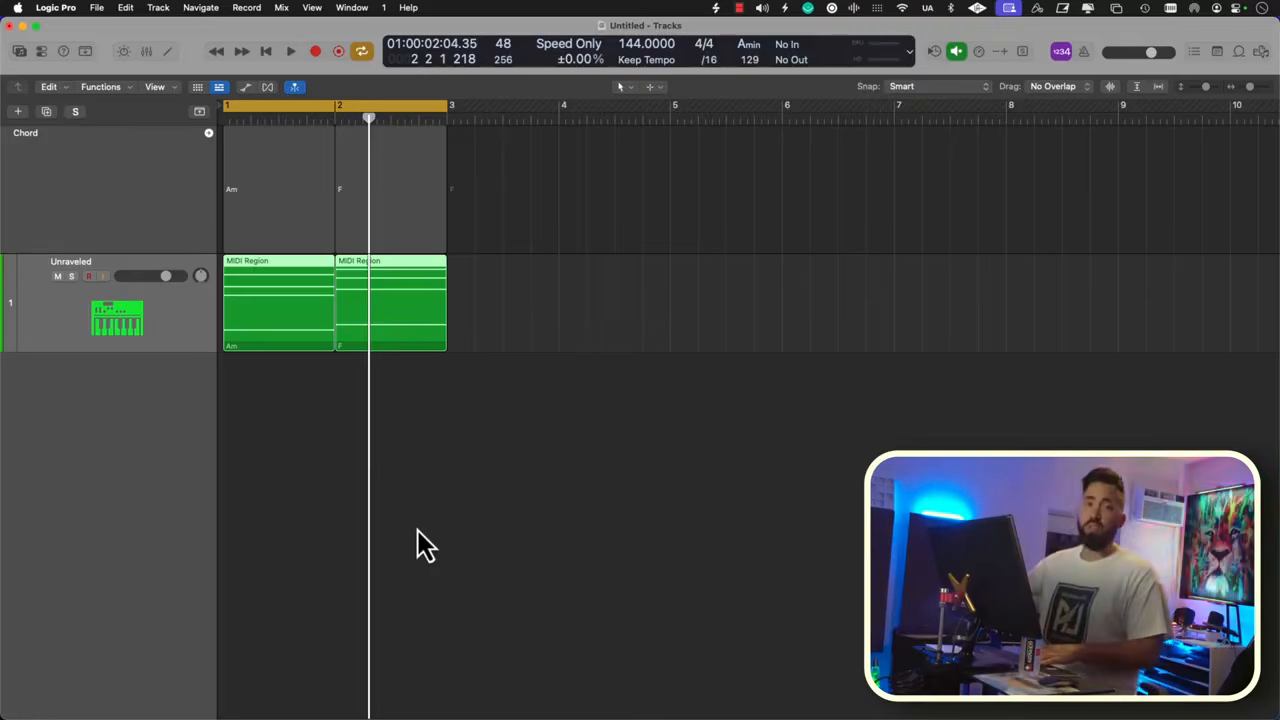
Step: Bring back the Piano Roll editor for both MIDI regions and deselect all of their notes
{"action": "key", "text": "e"}
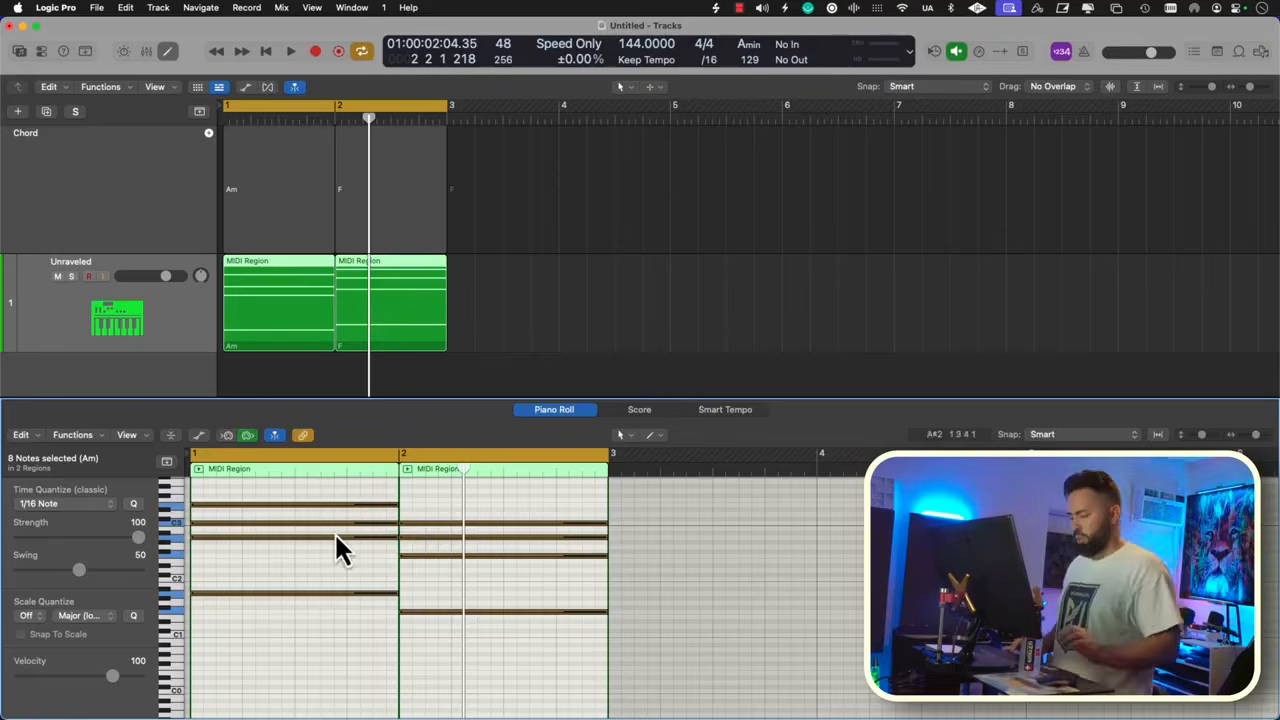
{"action": "key", "text": "e"}
{"action": "key", "text": "e"}
{"action": "scroll", "coordinate": [220, 578], "scroll_direction": "right", "scroll_amount": 2}
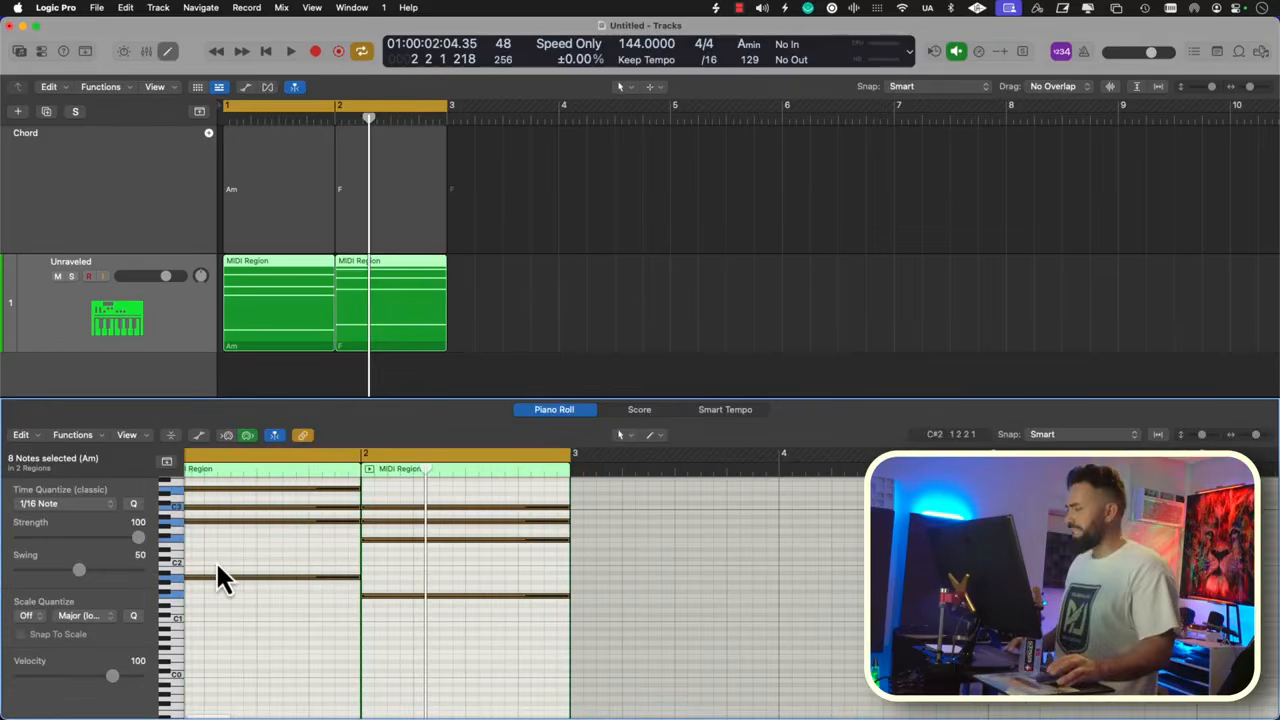
{"action": "scroll", "coordinate": [220, 578], "scroll_direction": "left", "scroll_amount": 2}
{"action": "scroll", "coordinate": [228, 570], "scroll_direction": "up", "scroll_amount": 3}
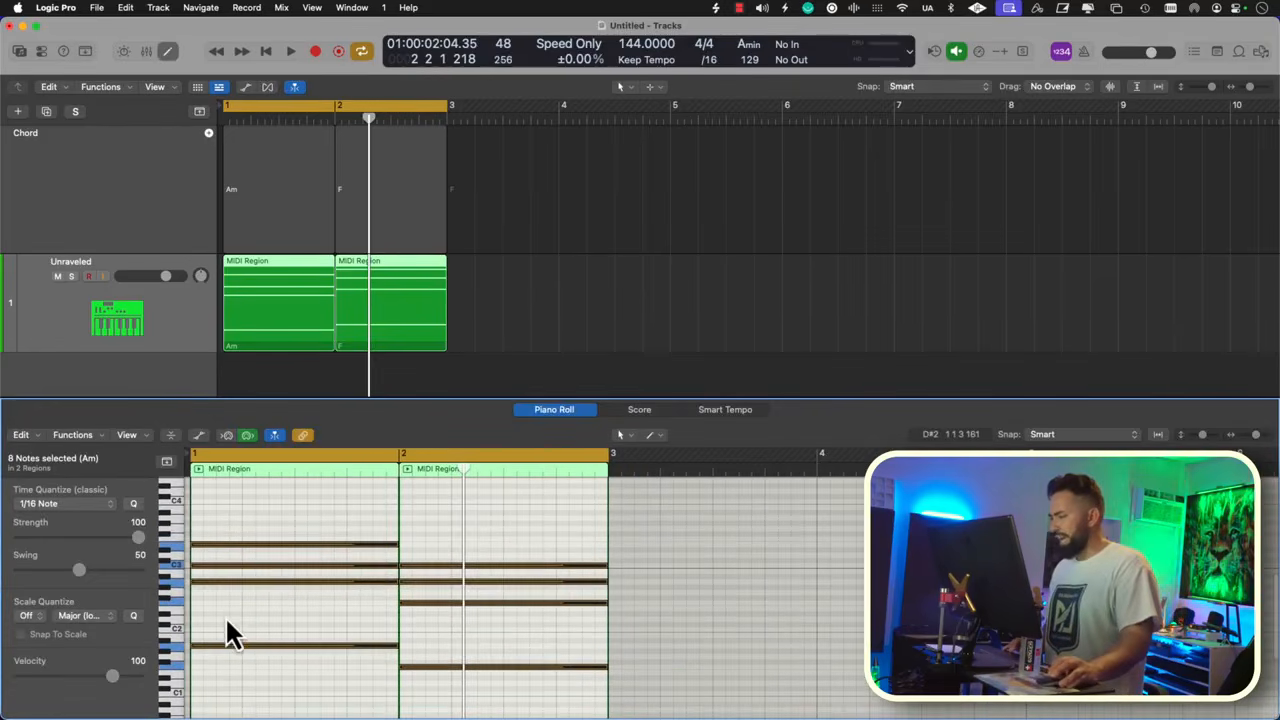
{"action": "left_click", "coordinate": [228, 628]}
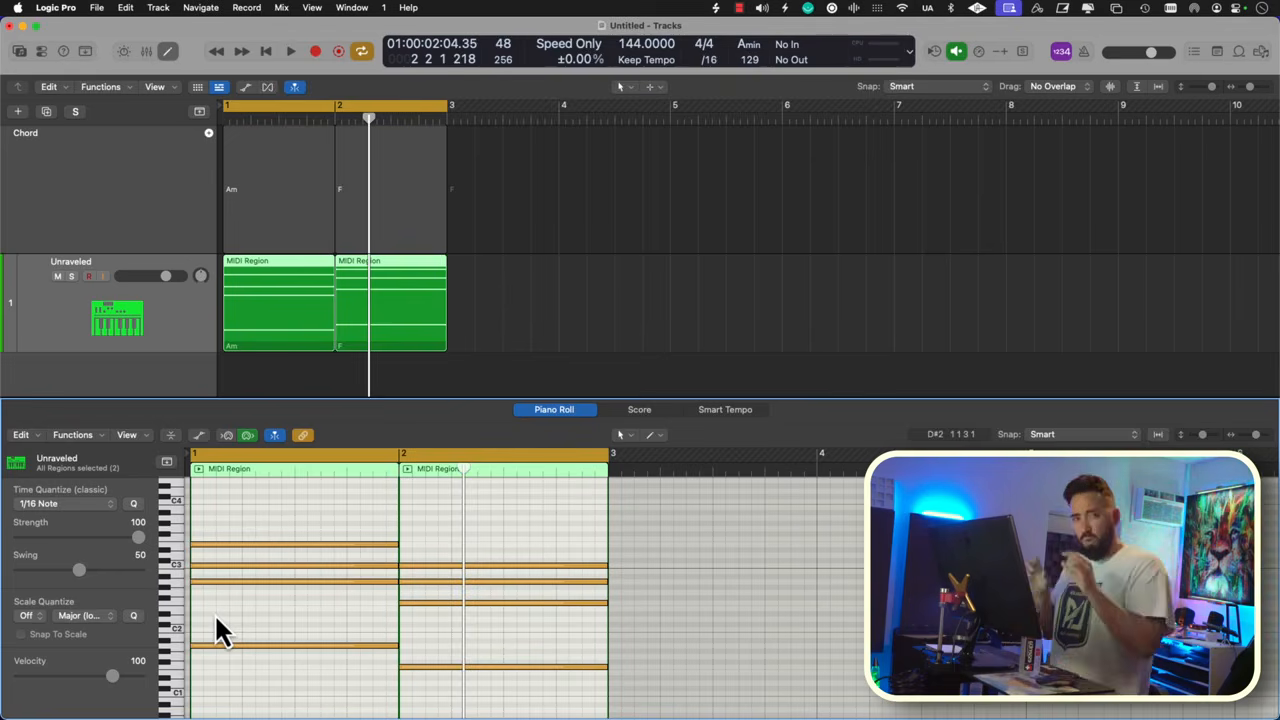
Step: Turn on Note Labels in the Piano Roll and read the note names of both chords
{"action": "scroll", "coordinate": [214, 613], "scroll_direction": "down", "scroll_amount": 1}
{"action": "scroll", "coordinate": [214, 613], "scroll_direction": "right", "scroll_amount": 1}
{"action": "left_click", "coordinate": [136, 436]}
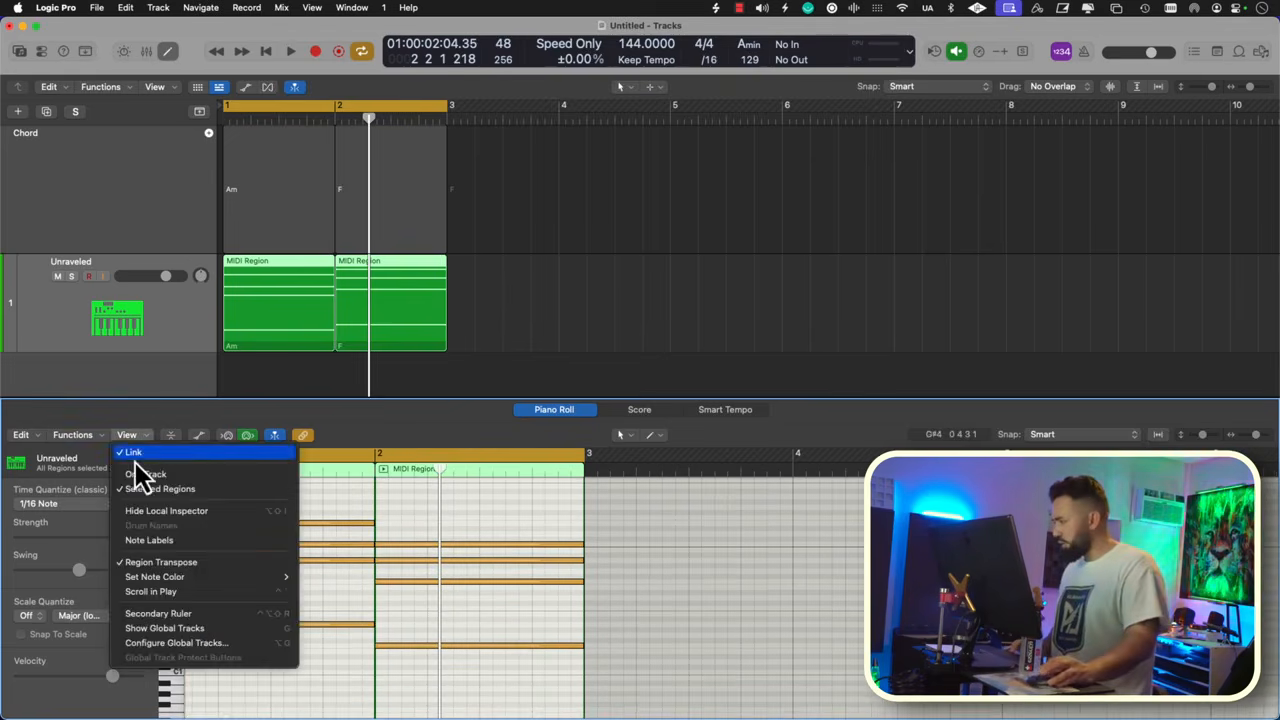
{"action": "left_click", "coordinate": [150, 540]}
{"action": "left_click", "coordinate": [200, 580], "text": "ctrl+alt"}
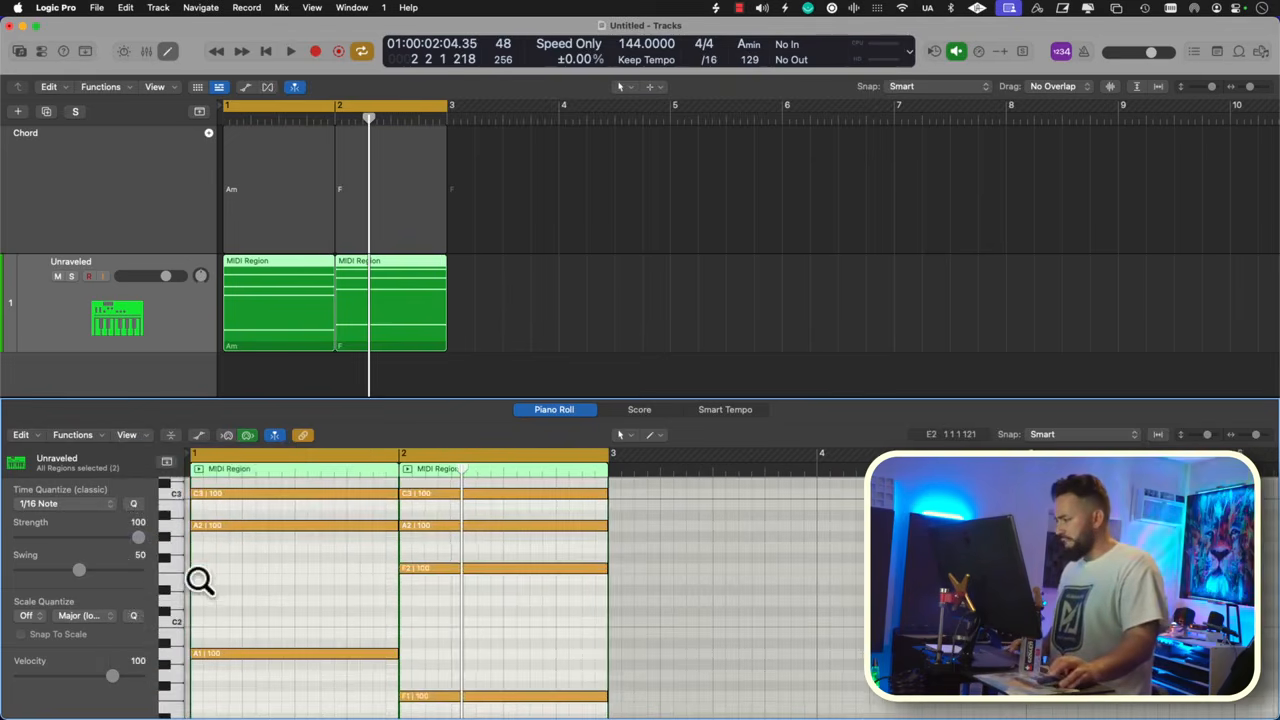
{"action": "scroll", "coordinate": [198, 584], "scroll_direction": "up", "scroll_amount": 4}
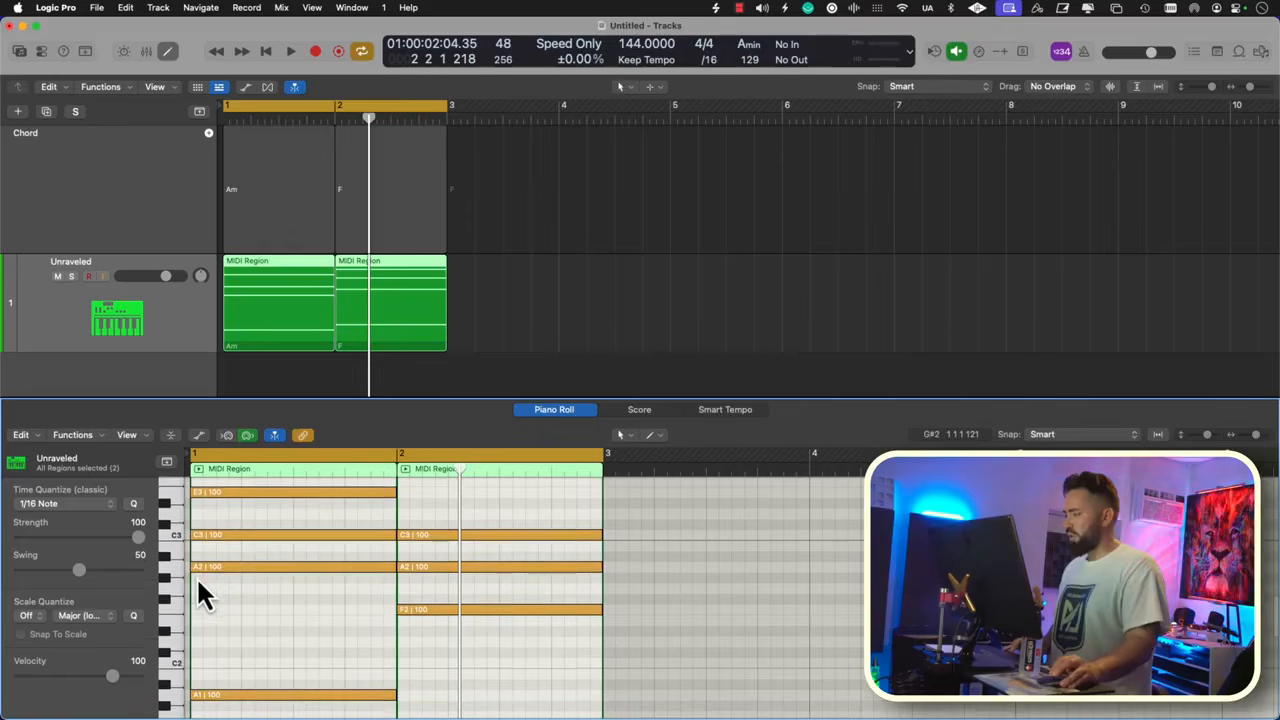
{"action": "scroll", "coordinate": [197, 580], "scroll_direction": "down", "scroll_amount": 1}
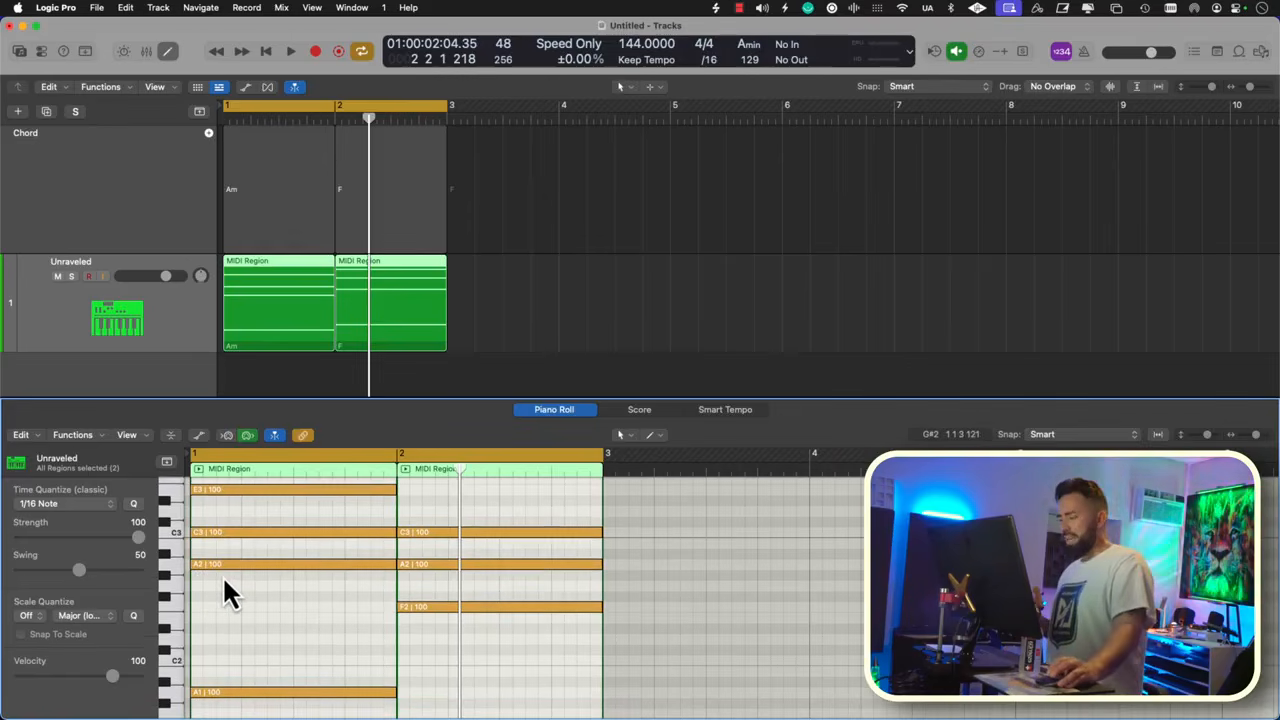
{"action": "scroll", "coordinate": [224, 582], "scroll_direction": "down", "scroll_amount": 3}
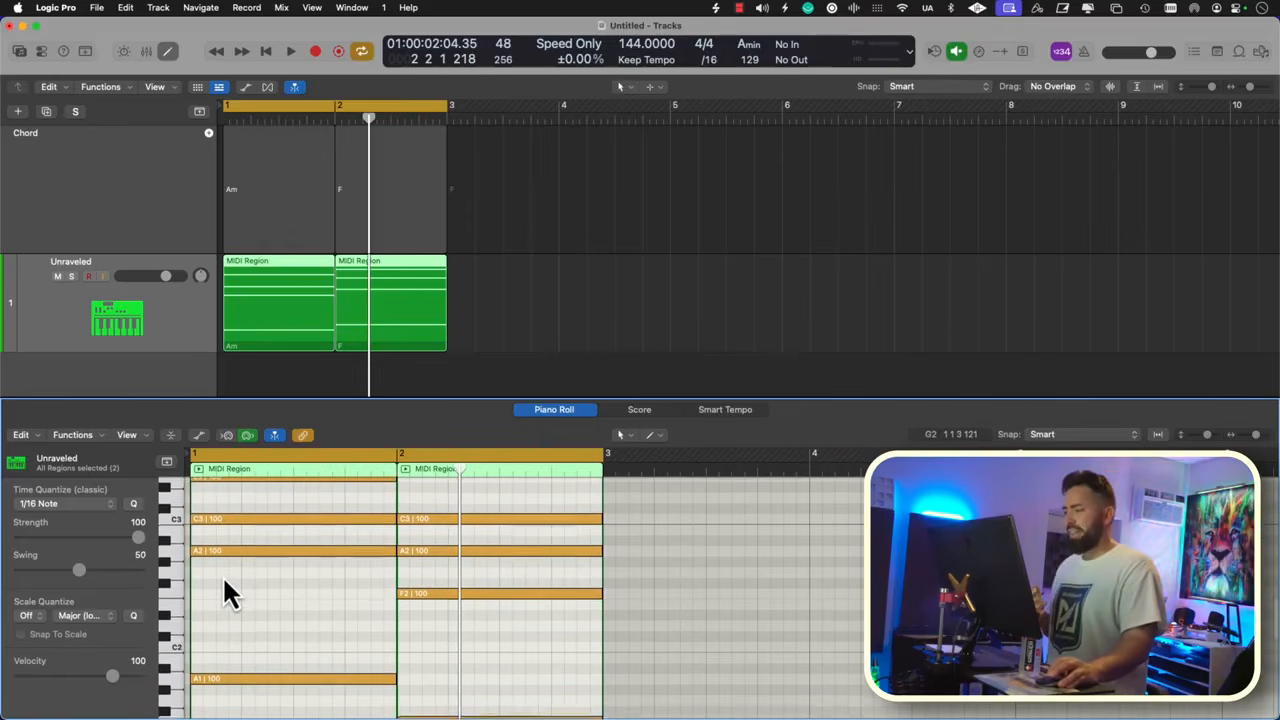
{"action": "scroll", "coordinate": [224, 582], "scroll_direction": "down", "scroll_amount": 6}
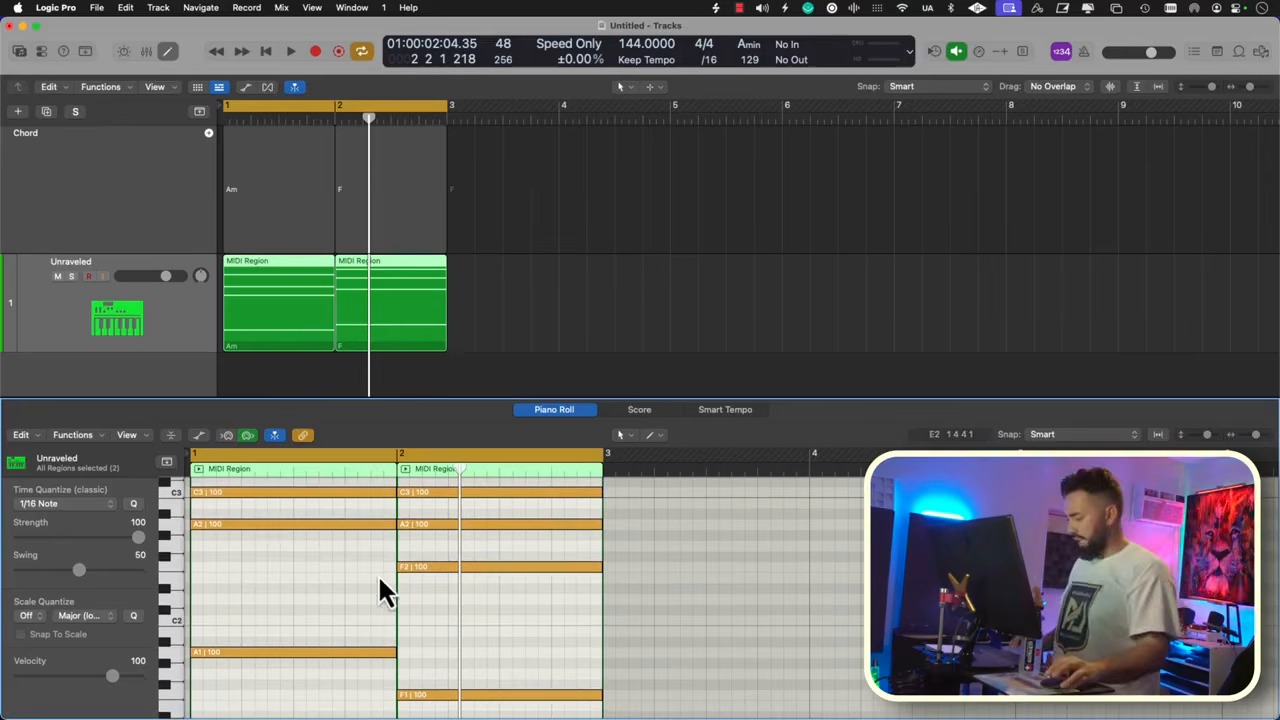
Step: Transpose the F chord's lowest note, F1, up two octaves to F3, deselect it, and play back the progression
{"action": "scroll", "coordinate": [366, 575], "scroll_direction": "down", "scroll_amount": 4}
{"action": "left_click", "coordinate": [426, 656]}
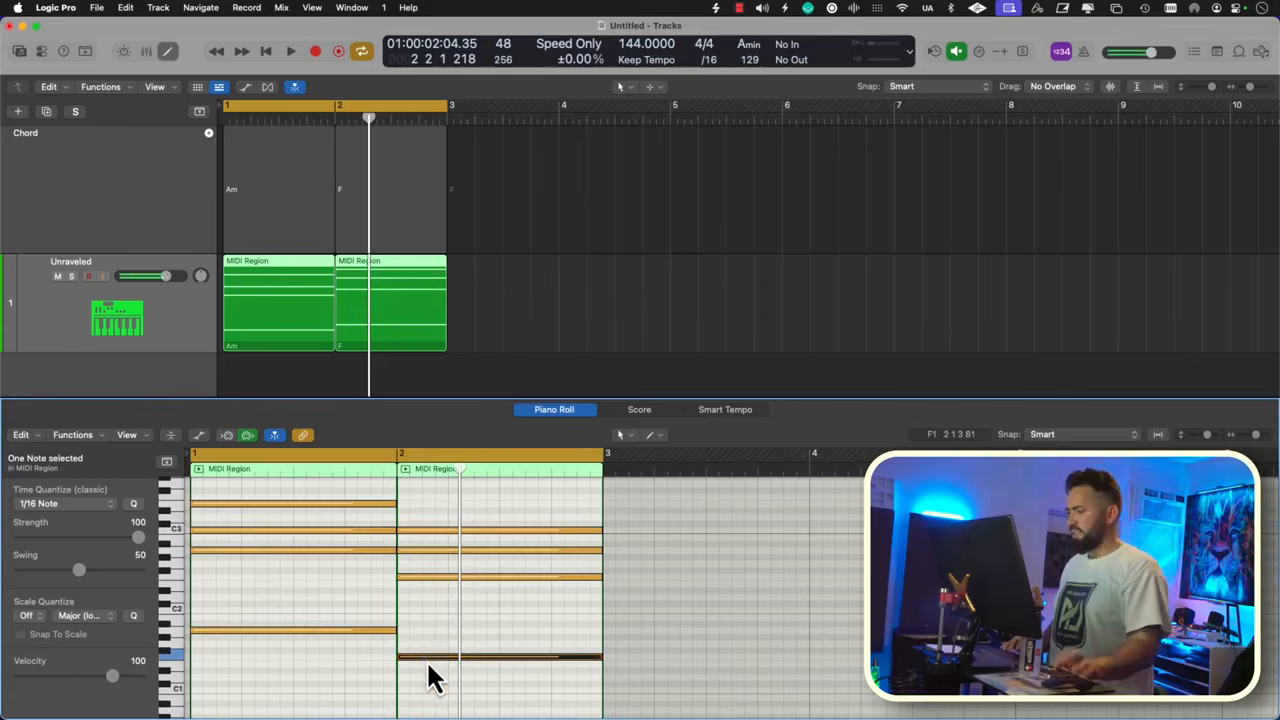
{"action": "key", "text": "alt+shift+Up"}
{"action": "key", "text": "alt+shift+Up"}
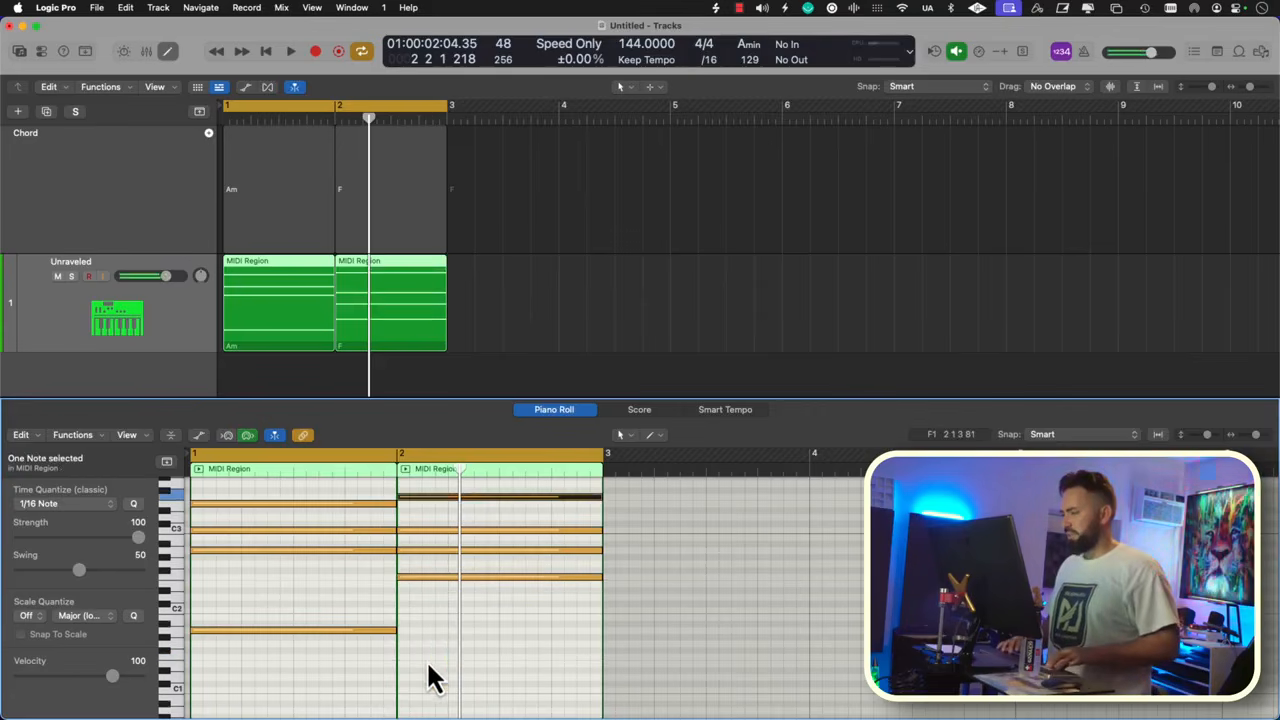
{"action": "left_click", "coordinate": [368, 612]}
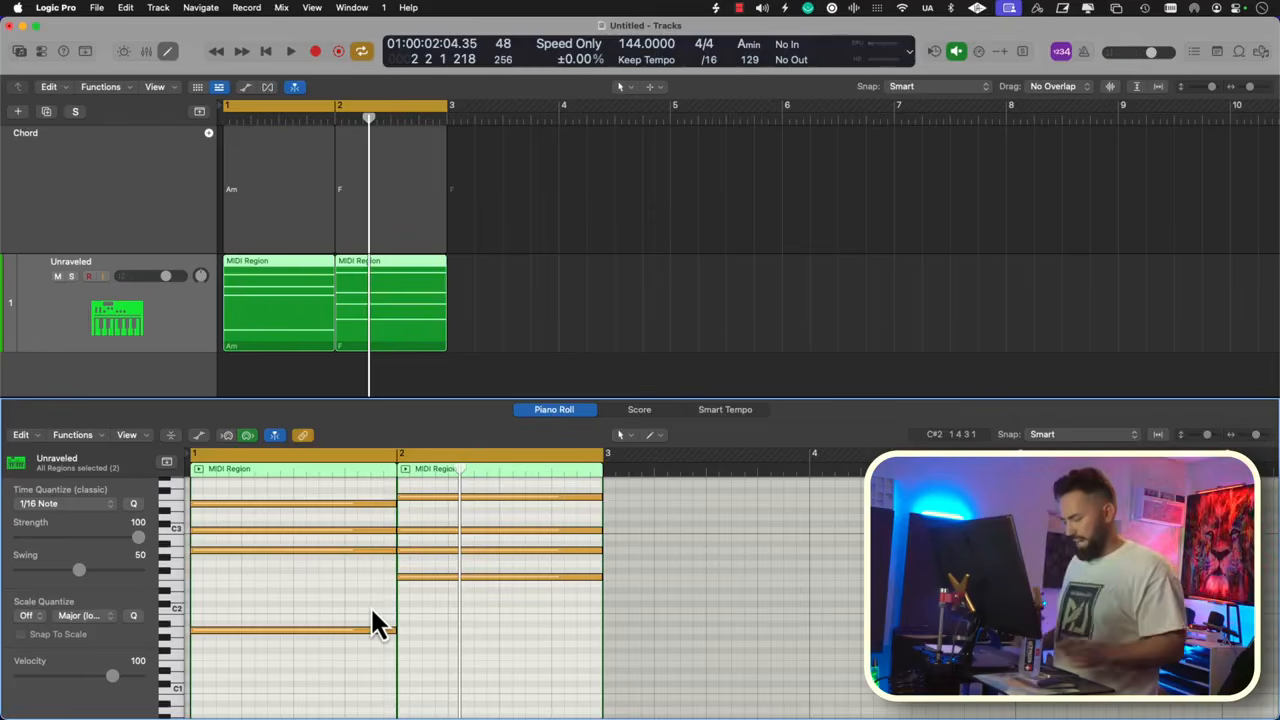
{"action": "key", "text": "space"}
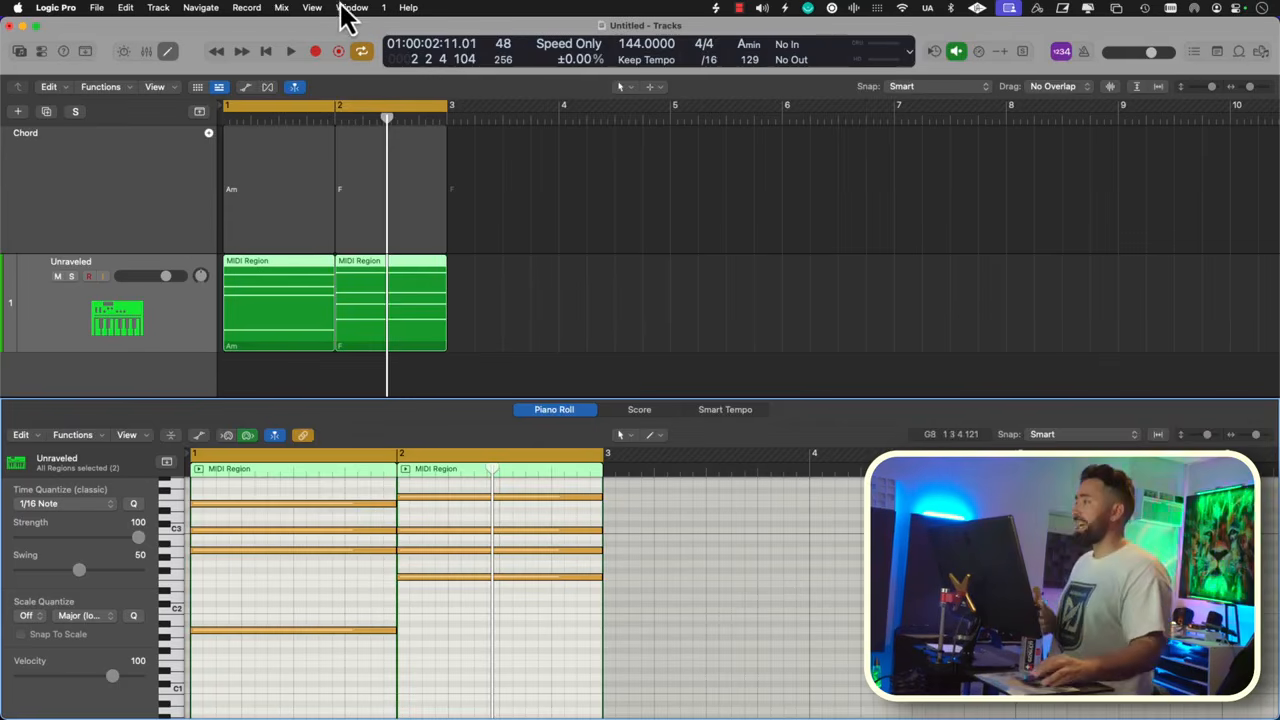
Step: Create one new Session Player track of type Drummer with the Electro Trap style, keeping Open Editor enabled
{"action": "left_click", "coordinate": [158, 8]}
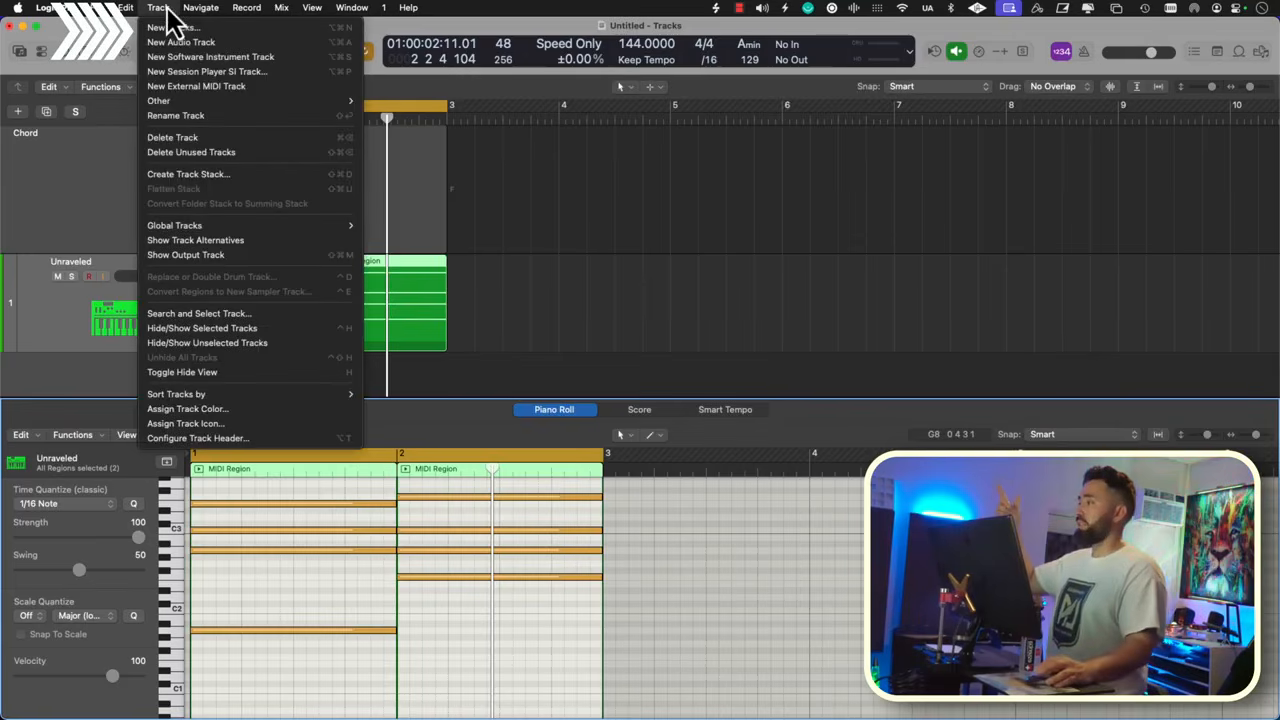
{"action": "left_click", "coordinate": [170, 28]}
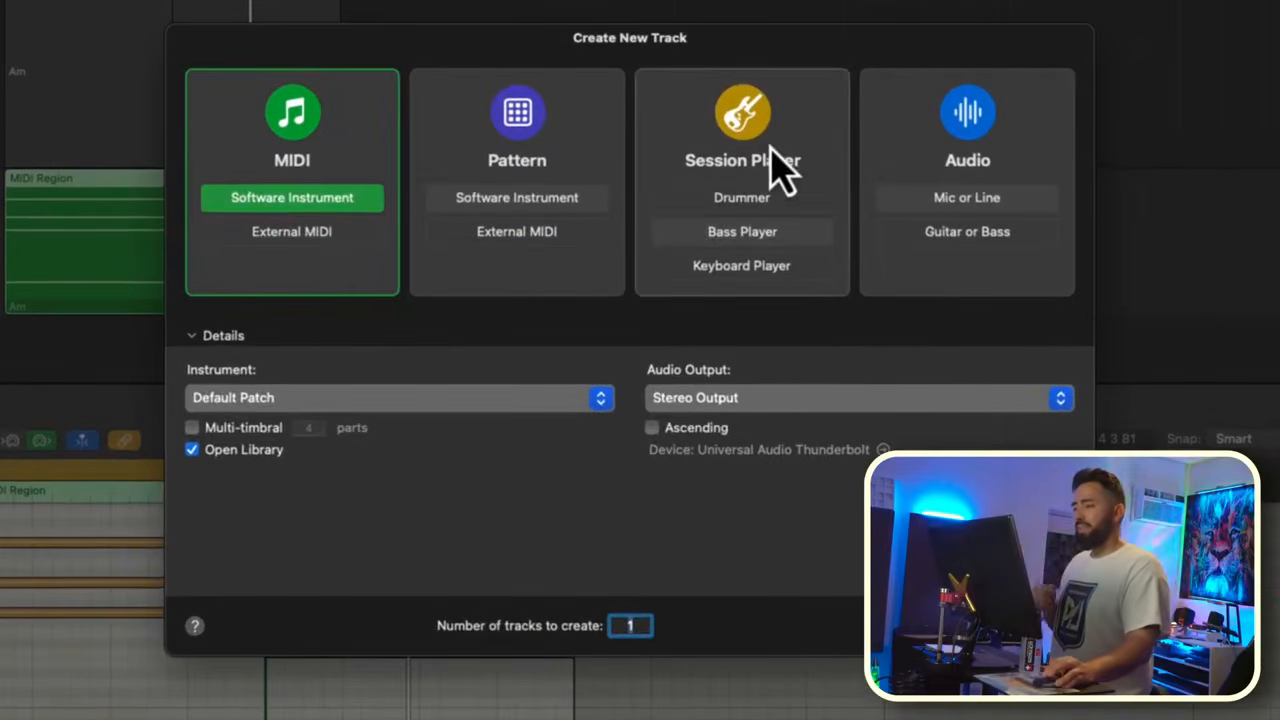
{"action": "left_click", "coordinate": [770, 168]}
{"action": "left_click", "coordinate": [762, 204]}
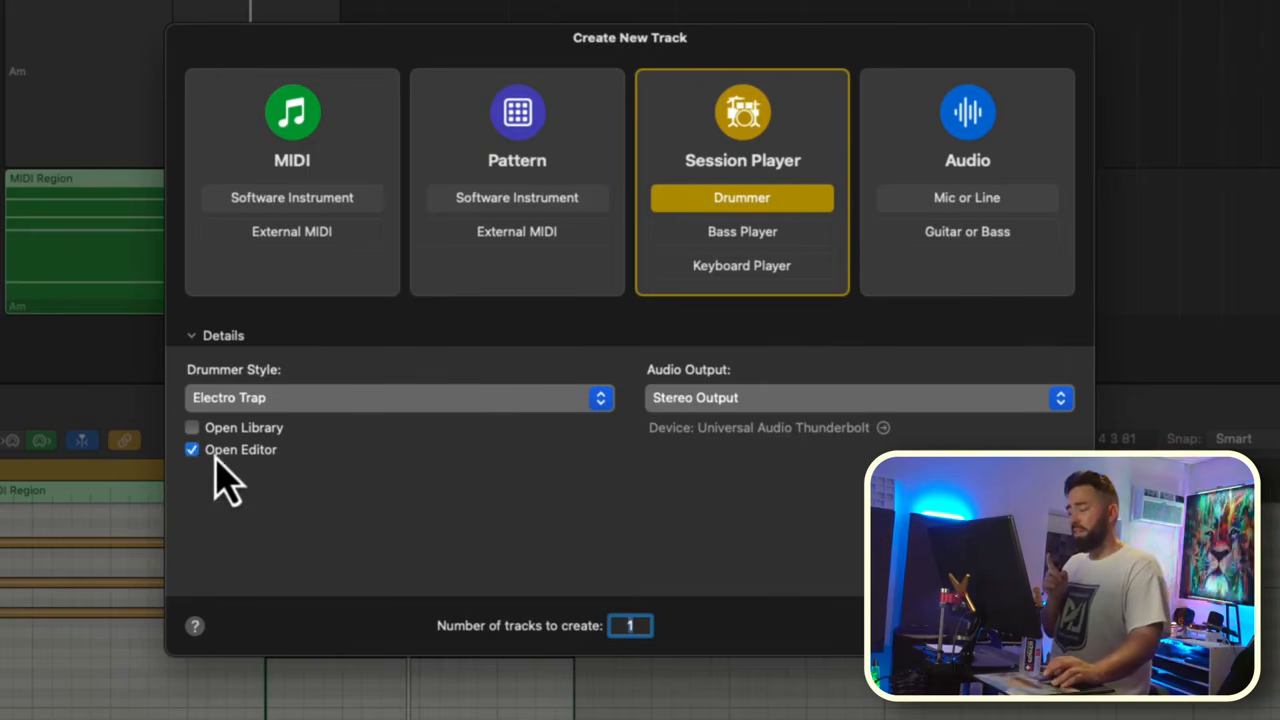
{"action": "left_click", "coordinate": [193, 337]}
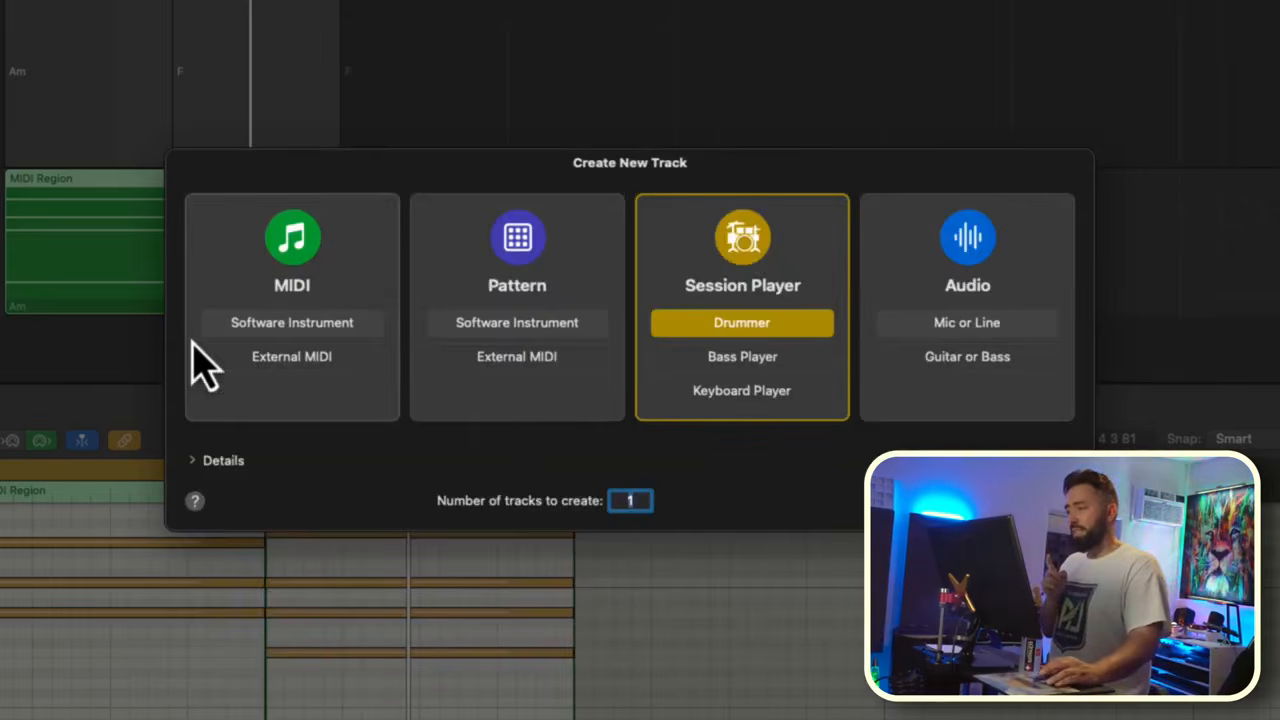
{"action": "left_click", "coordinate": [194, 459]}
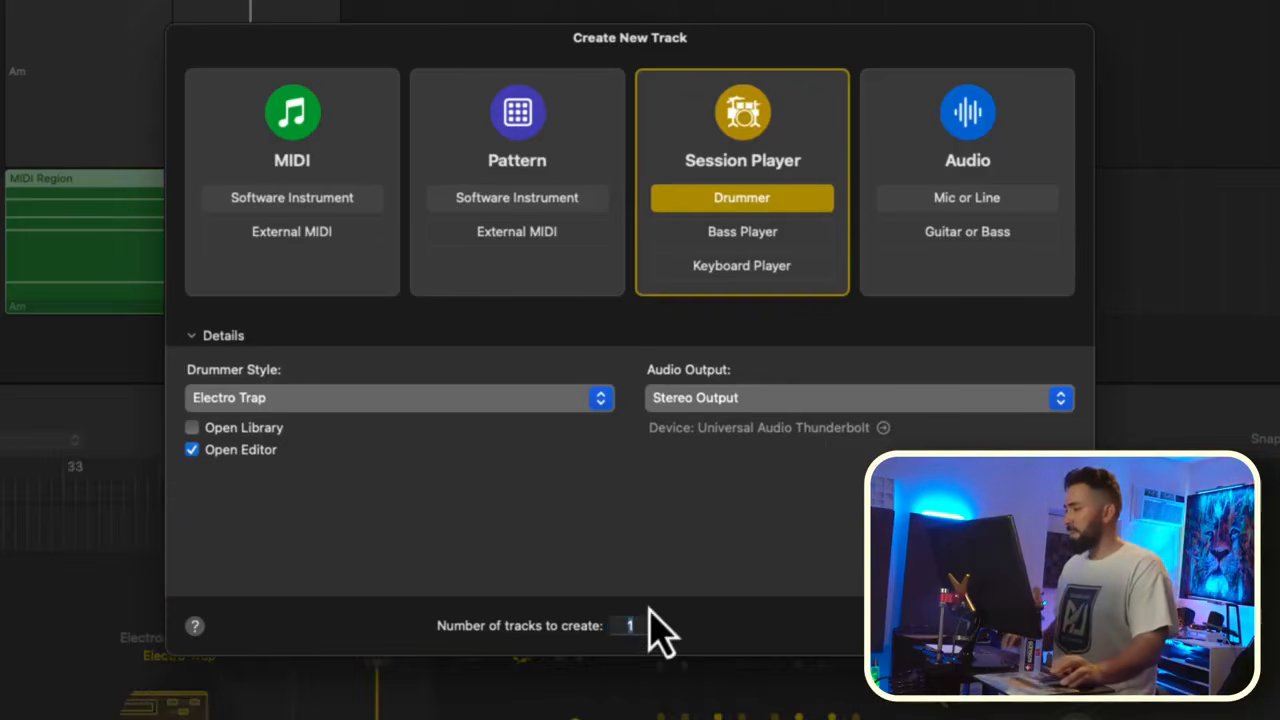
{"action": "key", "text": "Return"}
Step: Choose pattern 2 for the first row of kit pieces in the Electro Trap drummer's Session Player editor
{"action": "key", "text": "e"}
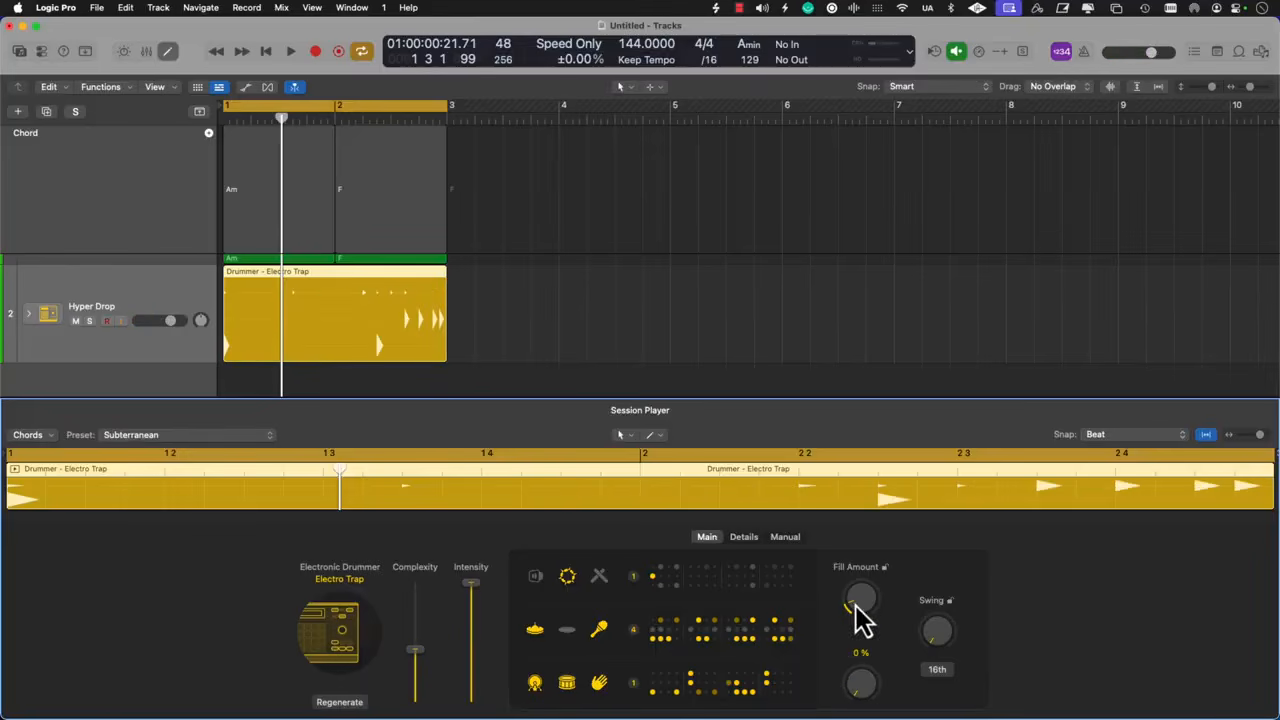
{"action": "left_click", "coordinate": [677, 582]}
{"action": "left_click", "coordinate": [677, 467]}
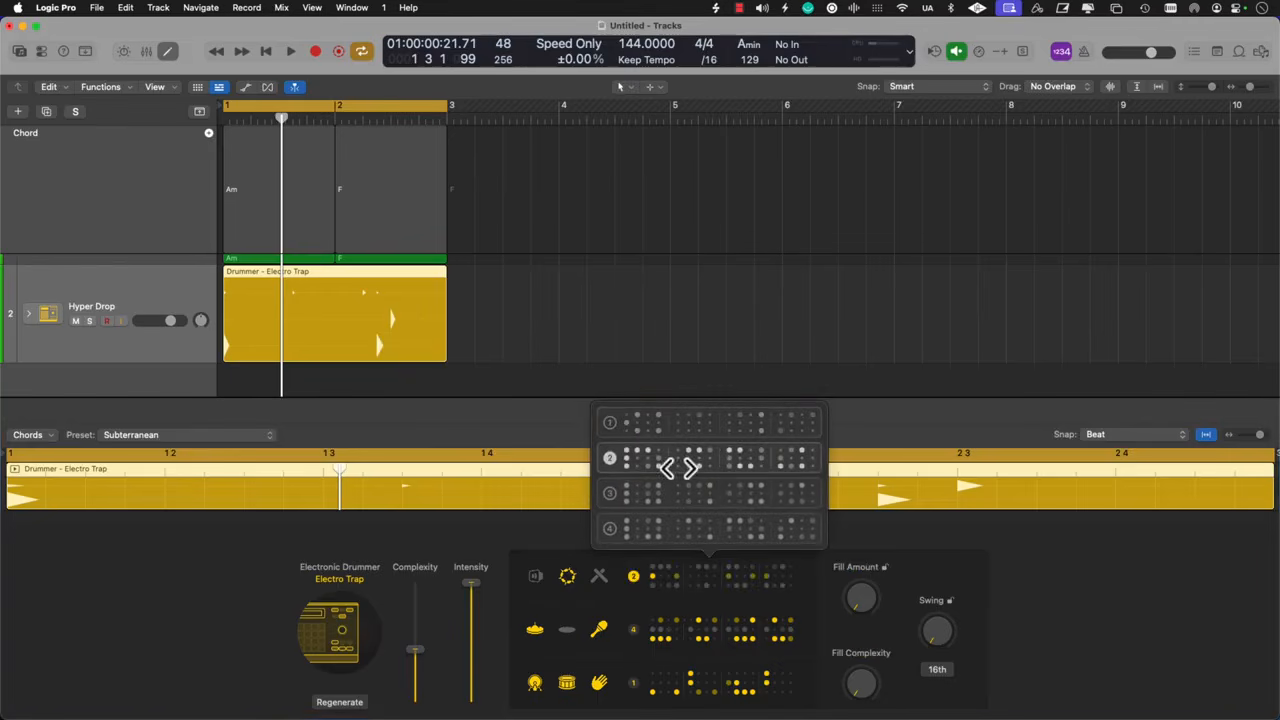
{"action": "left_click", "coordinate": [560, 392]}
Step: Play the drummer region, raise its Complexity almost to maximum, and hide the Session Player editor
{"action": "key", "text": "space"}
{"action": "left_click", "coordinate": [344, 356]}
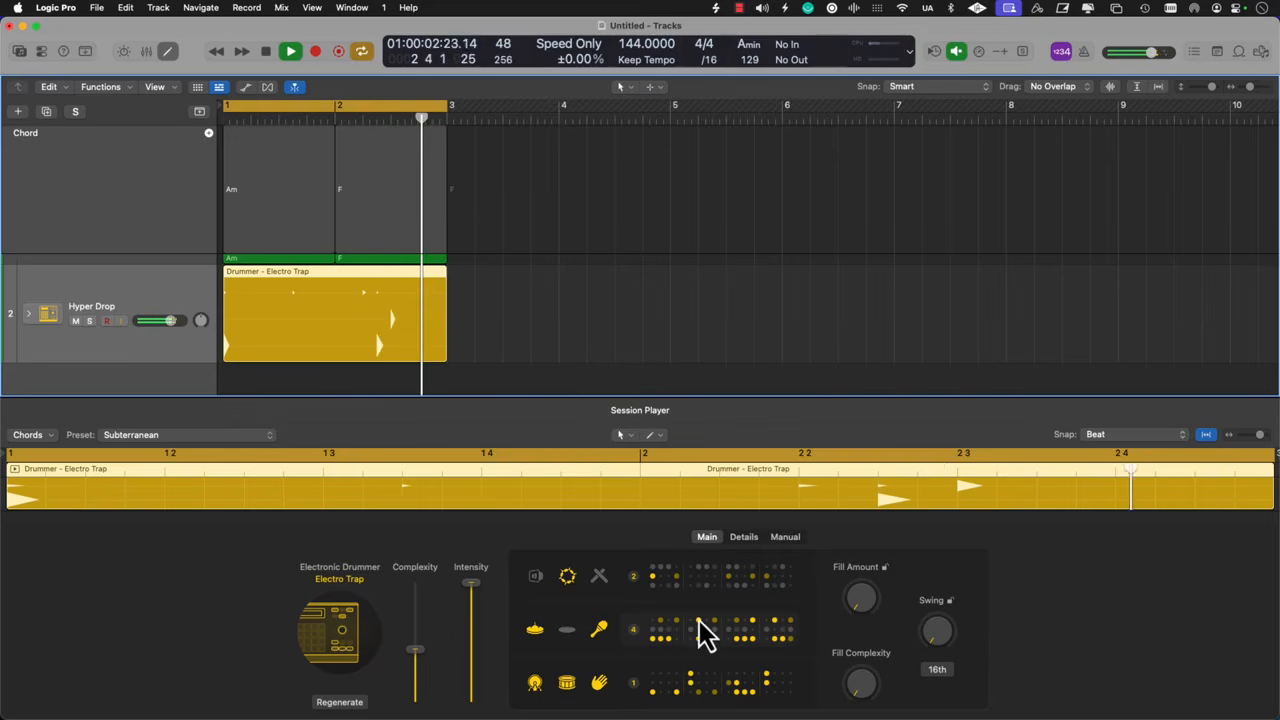
{"action": "left_click_drag", "start_coordinate": [425, 641], "coordinate": [428, 583]}
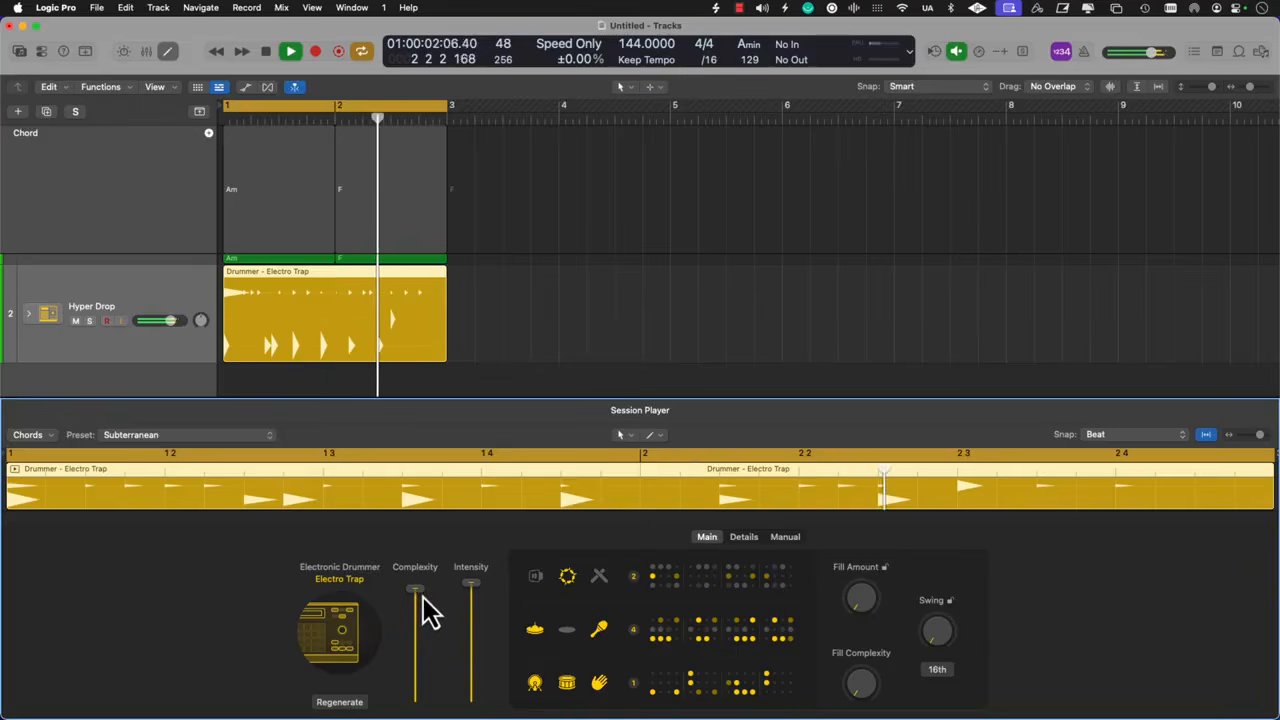
{"action": "key", "text": "e"}
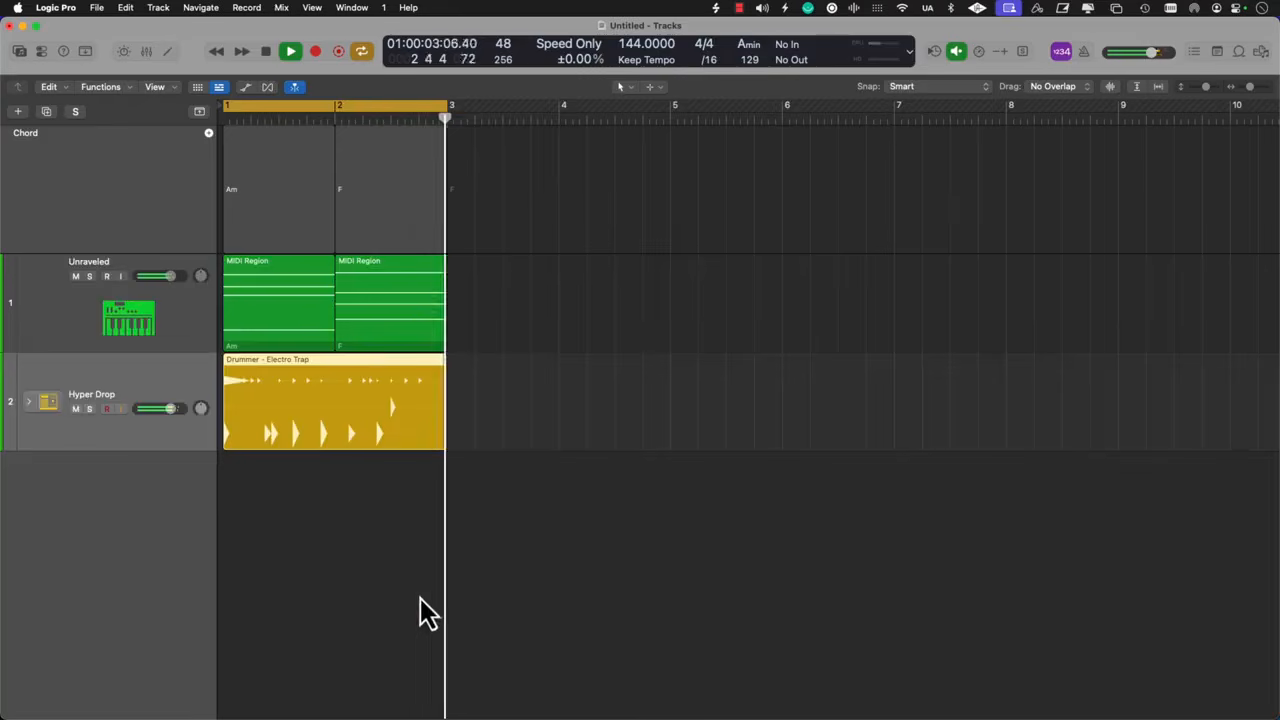
Step: Expand the Hyper Drop track stack and look through its individual kit-piece tracks down to the claps
{"action": "left_click", "coordinate": [29, 402]}
{"action": "scroll", "coordinate": [233, 492], "scroll_direction": "down", "scroll_amount": 3}
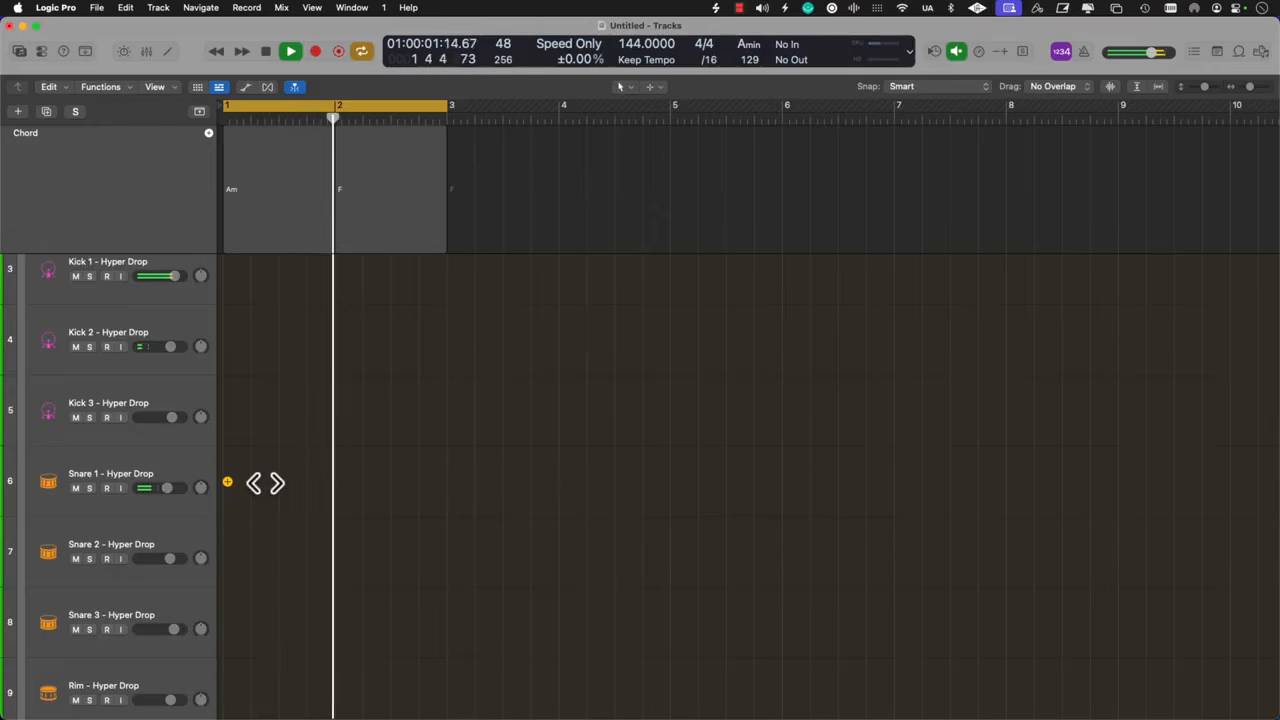
{"action": "scroll", "coordinate": [265, 484], "scroll_direction": "down", "scroll_amount": 6}
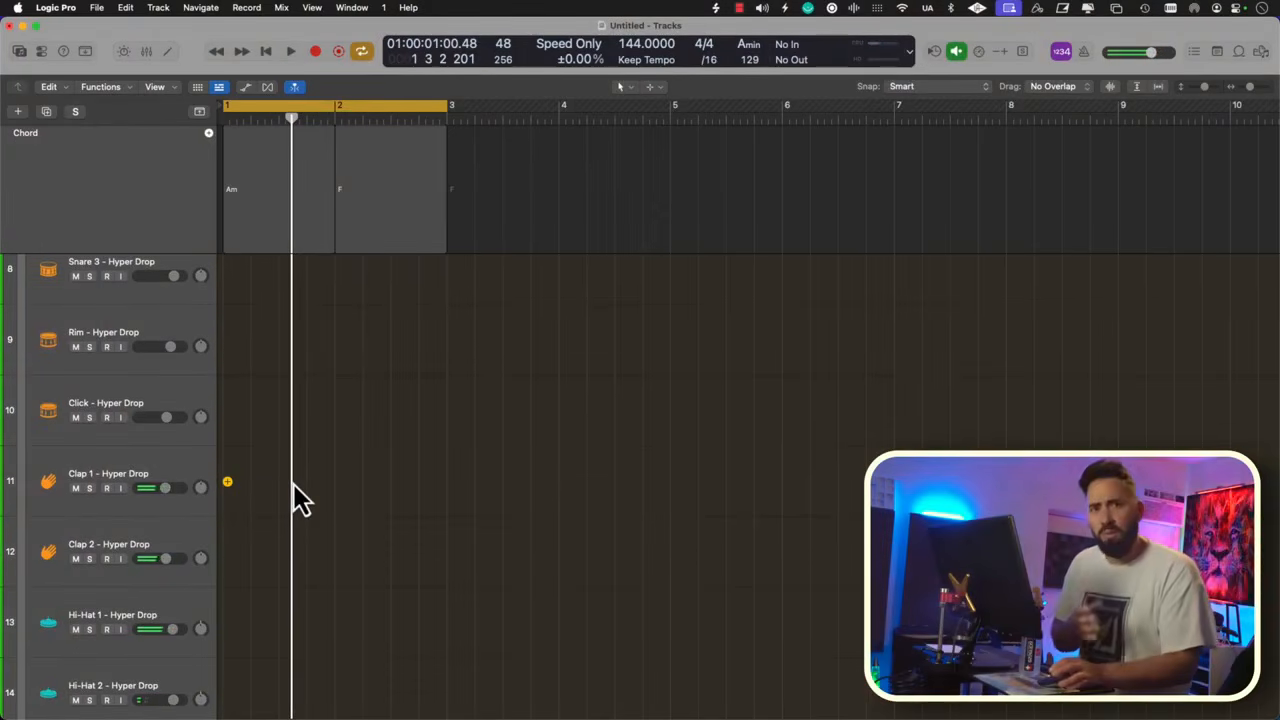
Step: Select the Clap 1 track, show the Library, and load the Clap 1 - Hybrid Grime sound
{"action": "left_click", "coordinate": [168, 483]}
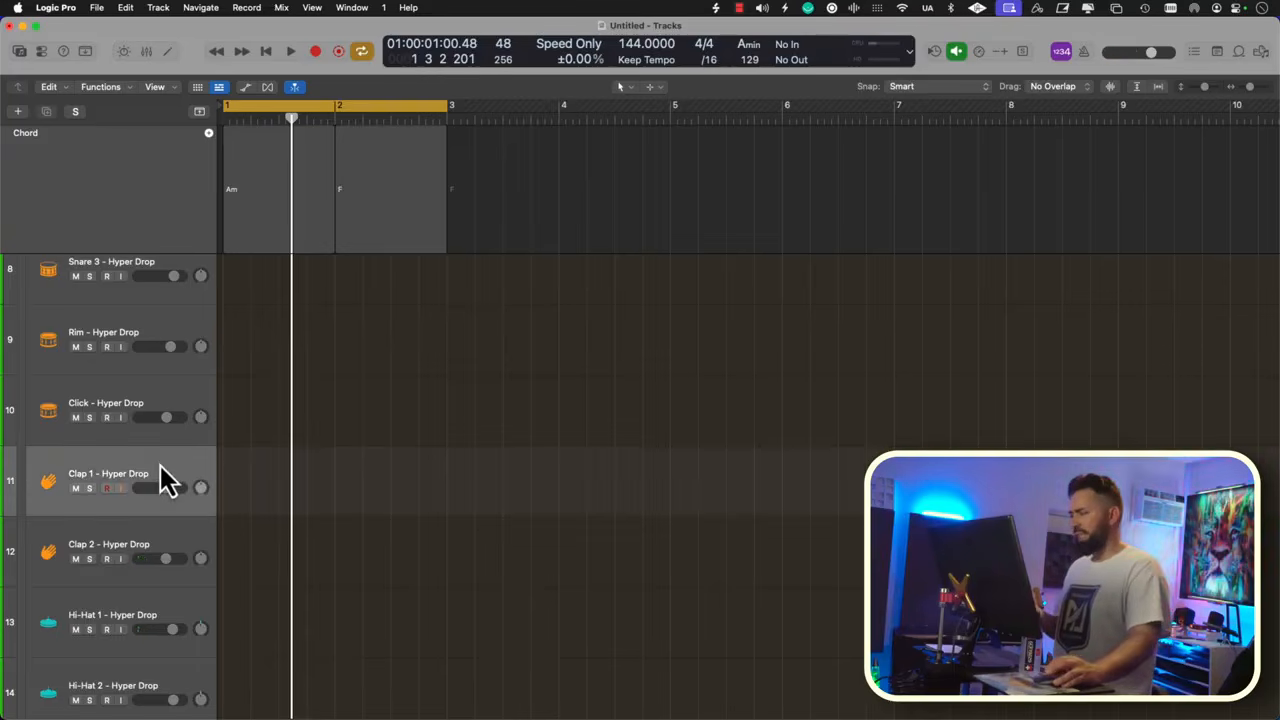
{"action": "scroll", "coordinate": [161, 467], "scroll_direction": "up", "scroll_amount": 1}
{"action": "key", "text": "y"}
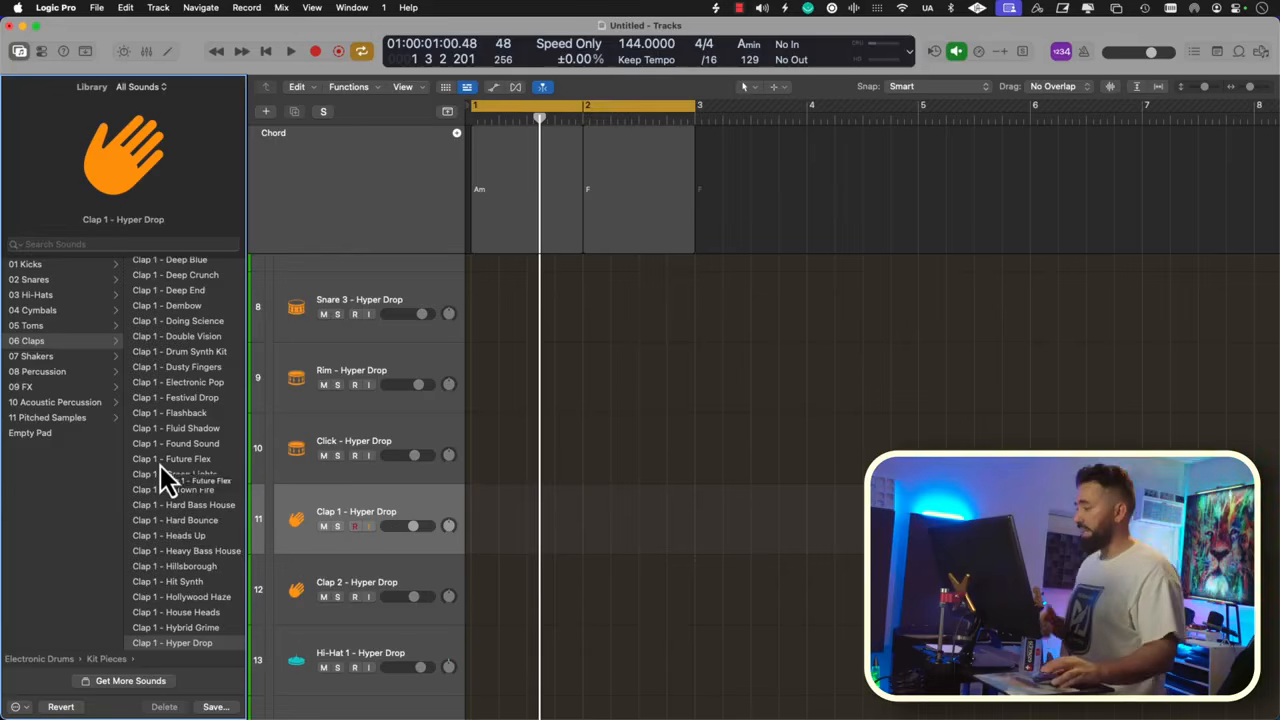
{"action": "scroll", "coordinate": [175, 485], "scroll_direction": "down", "scroll_amount": 1}
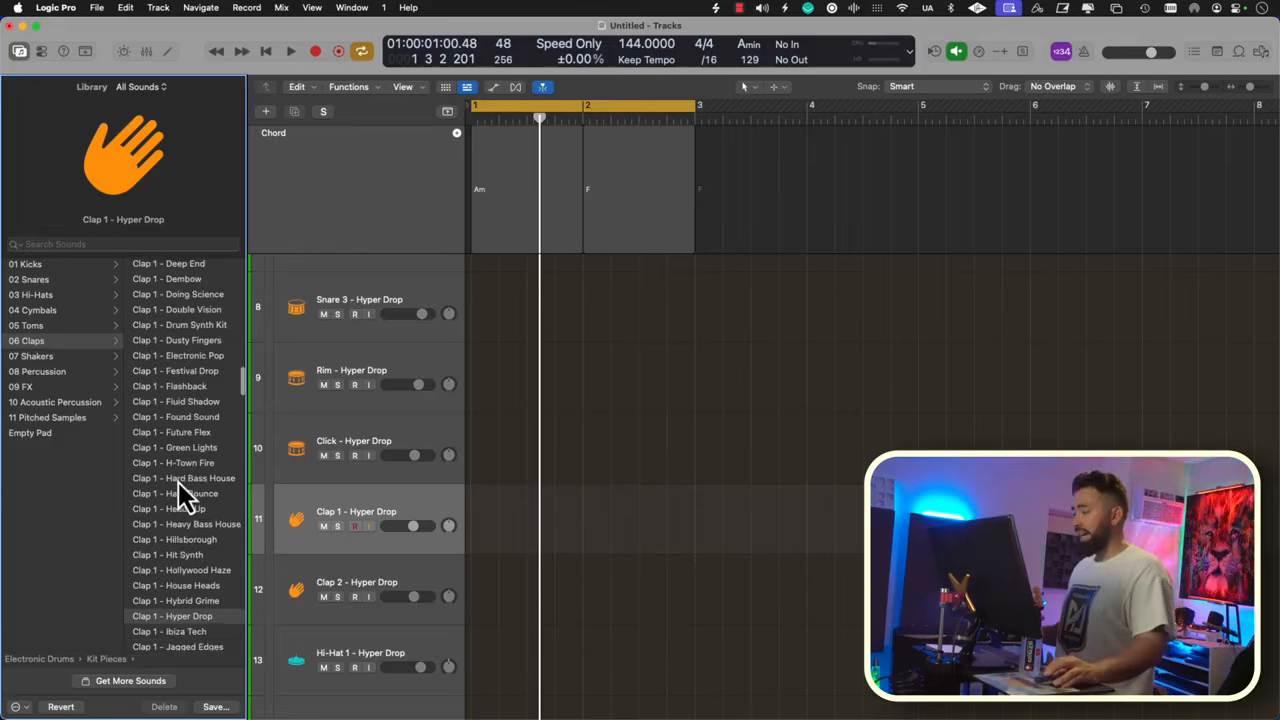
{"action": "left_click", "coordinate": [181, 598]}
Step: During playback, audition Clap 1 - House Heads on the clap track and switch to Clap 1 - Ibiza Tech
{"action": "key", "text": "space"}
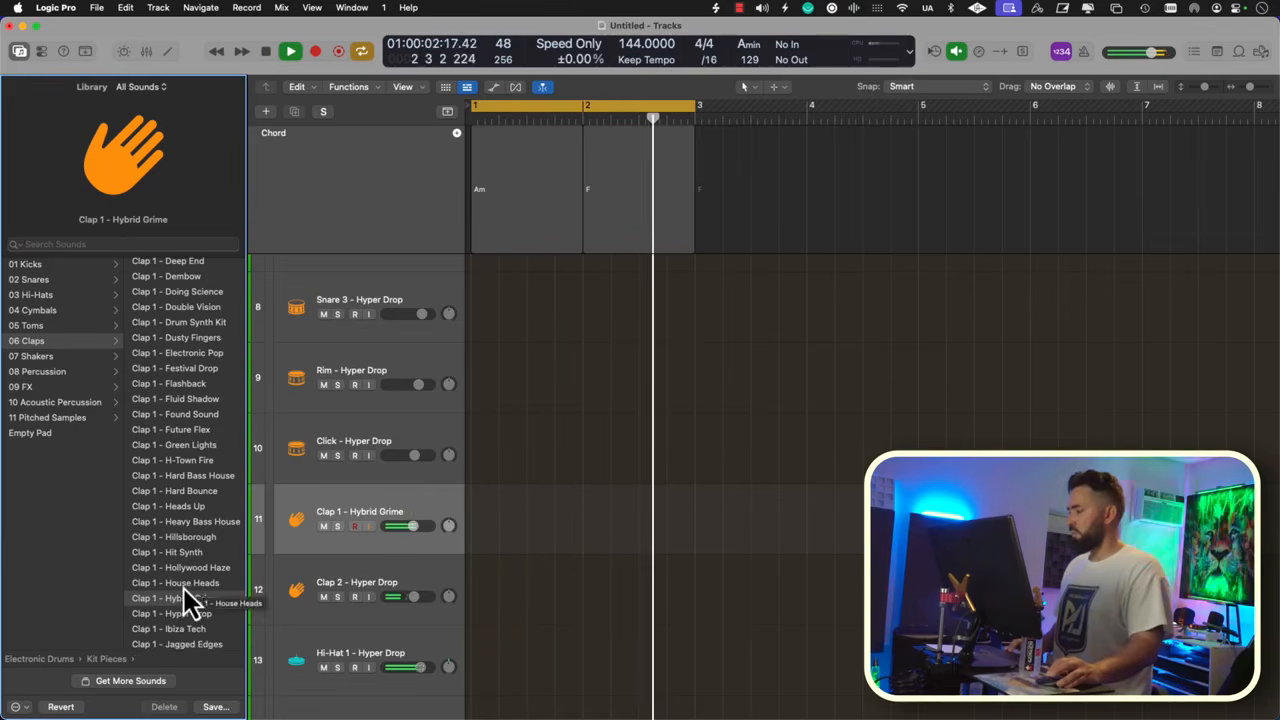
{"action": "left_click", "coordinate": [191, 584]}
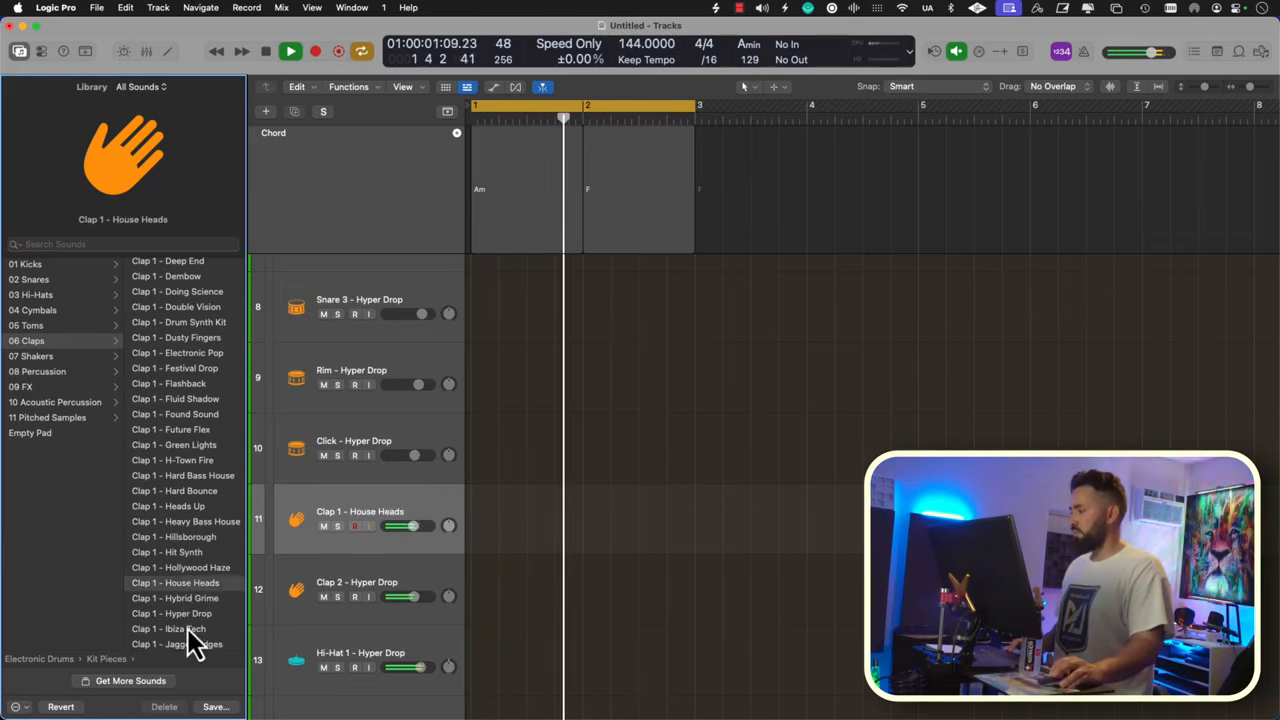
{"action": "left_click", "coordinate": [187, 629]}
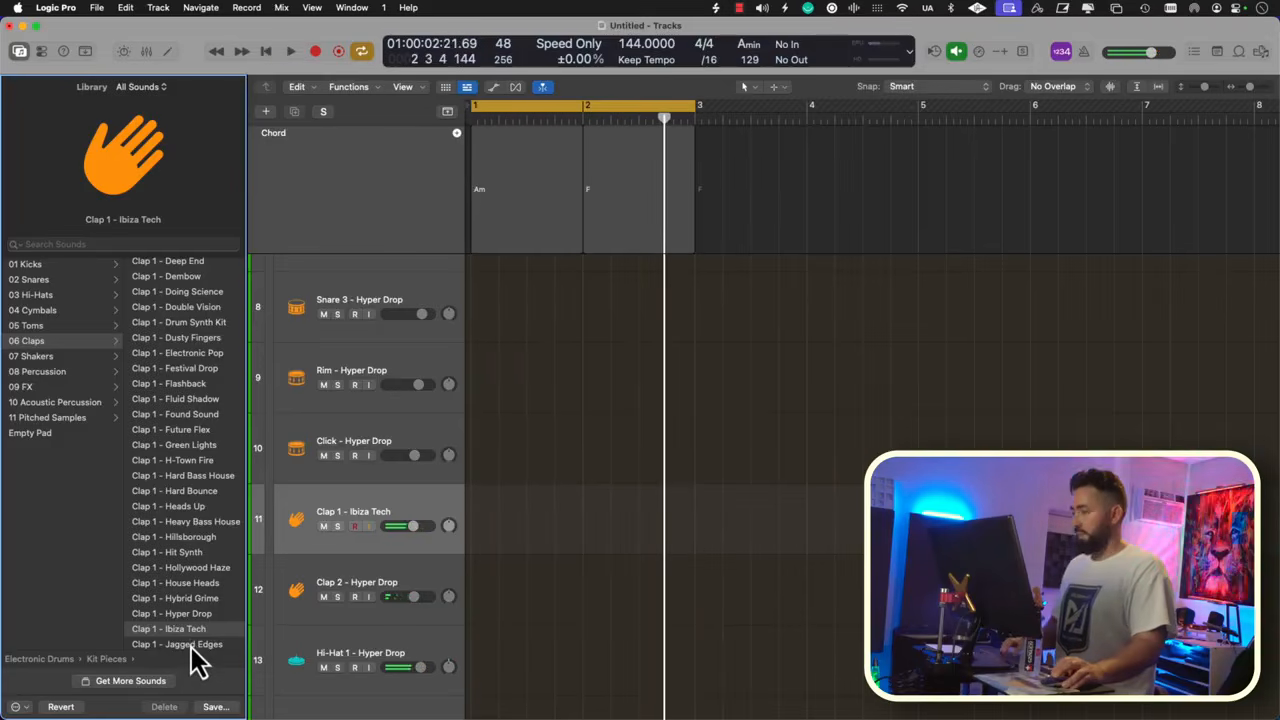
Step: Hide the Library and collapse the Hyper Drop track stack
{"action": "key", "text": "y"}
{"action": "scroll", "coordinate": [286, 537], "scroll_direction": "up", "scroll_amount": 10}
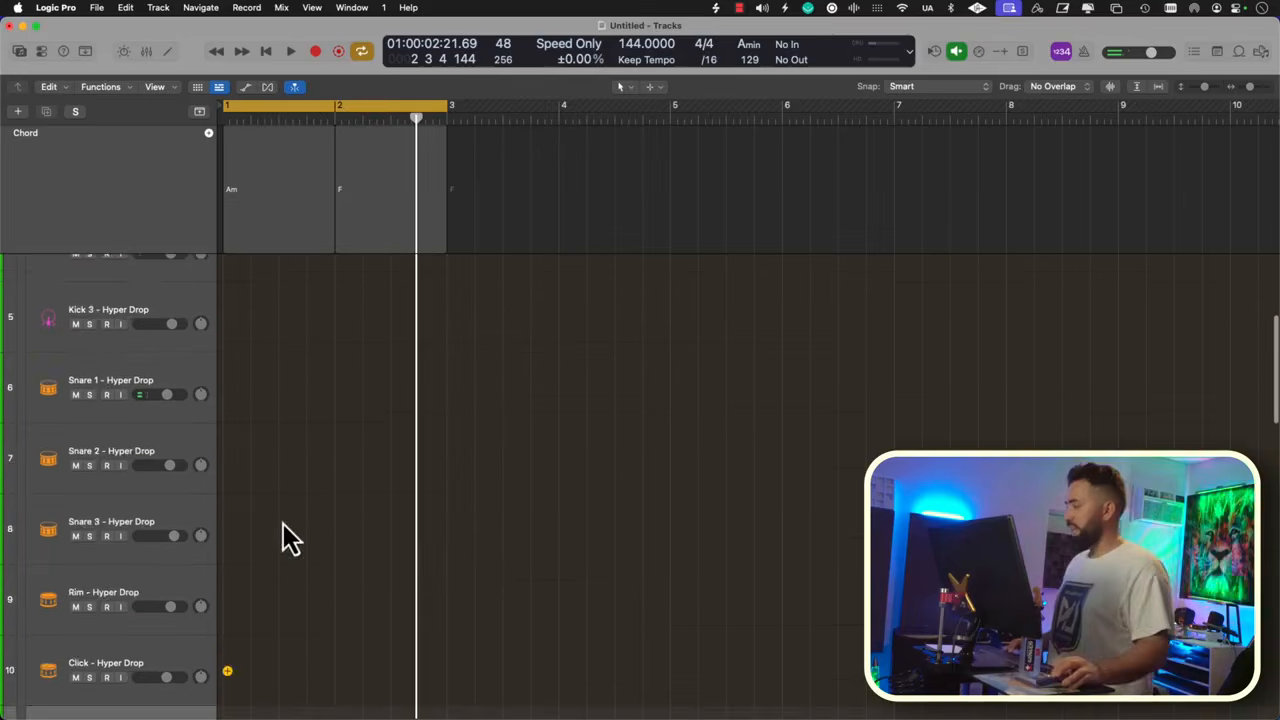
{"action": "left_click", "coordinate": [30, 362]}
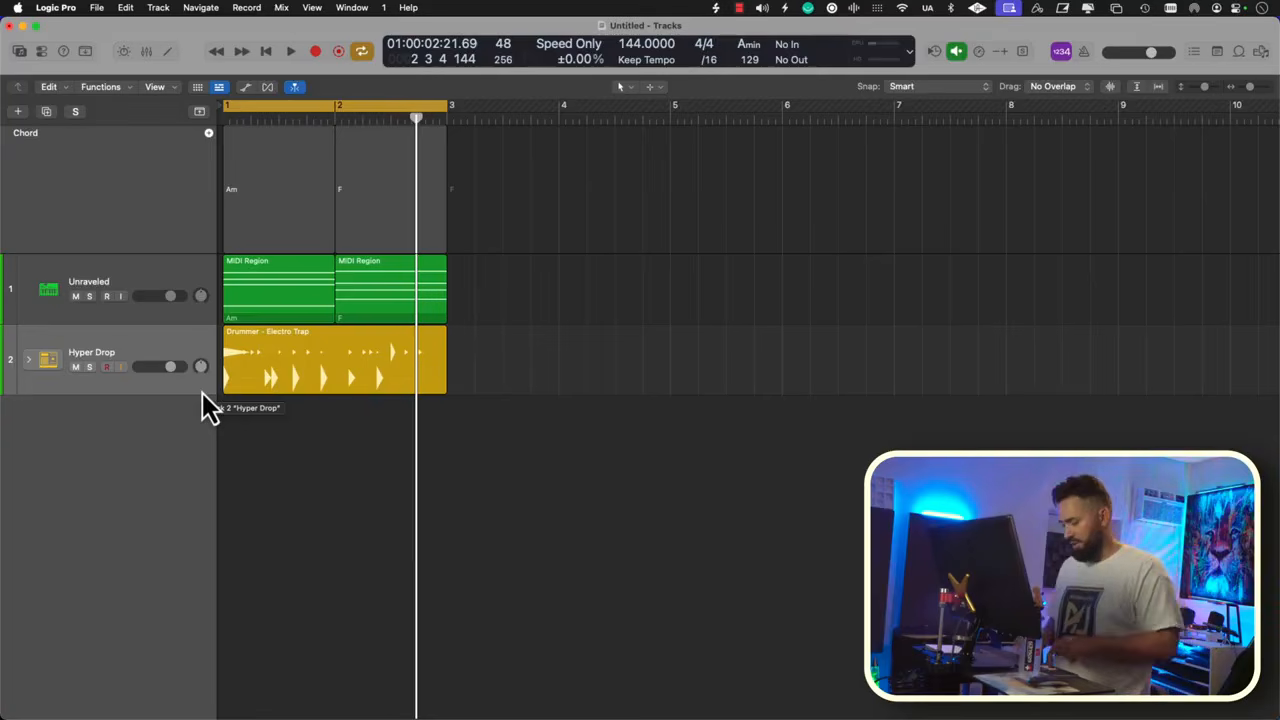
Step: Create a Bass Player Session Player track in the Pump Bass style and hide its editor
{"action": "key", "text": "alt+super+n"}
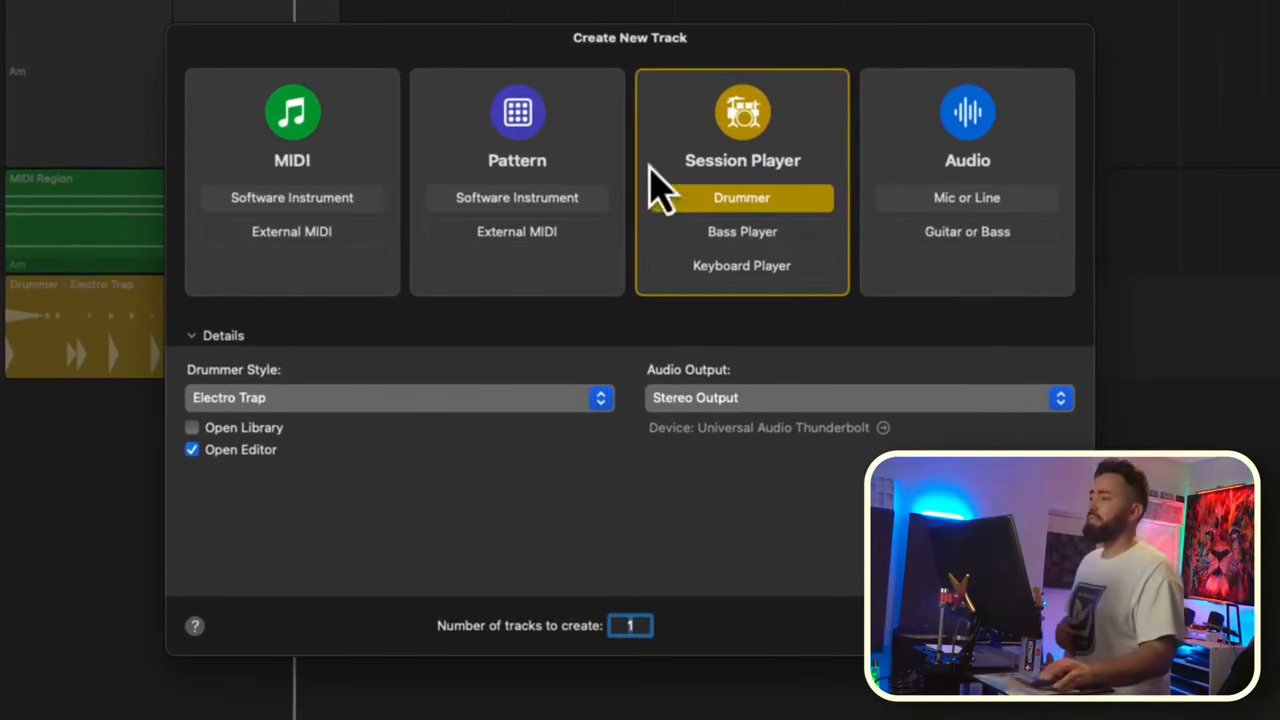
{"action": "left_click", "coordinate": [695, 236]}
{"action": "left_click", "coordinate": [420, 400]}
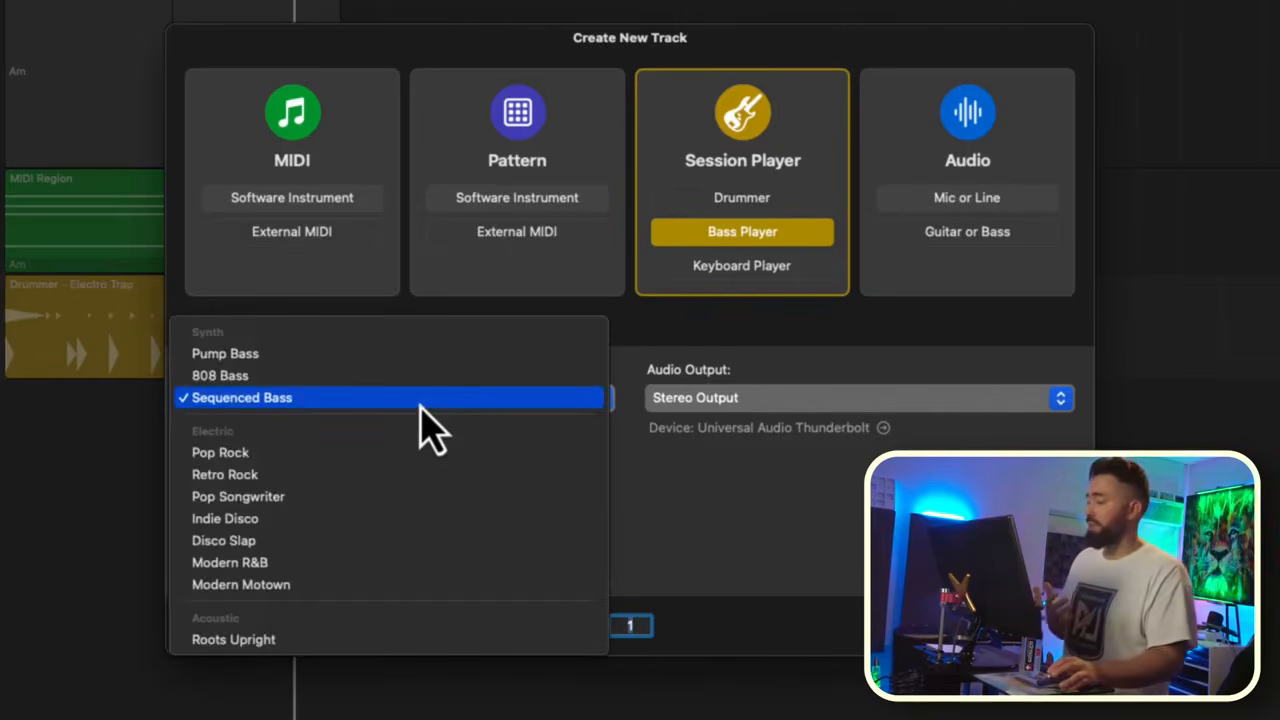
{"action": "left_click", "coordinate": [336, 362]}
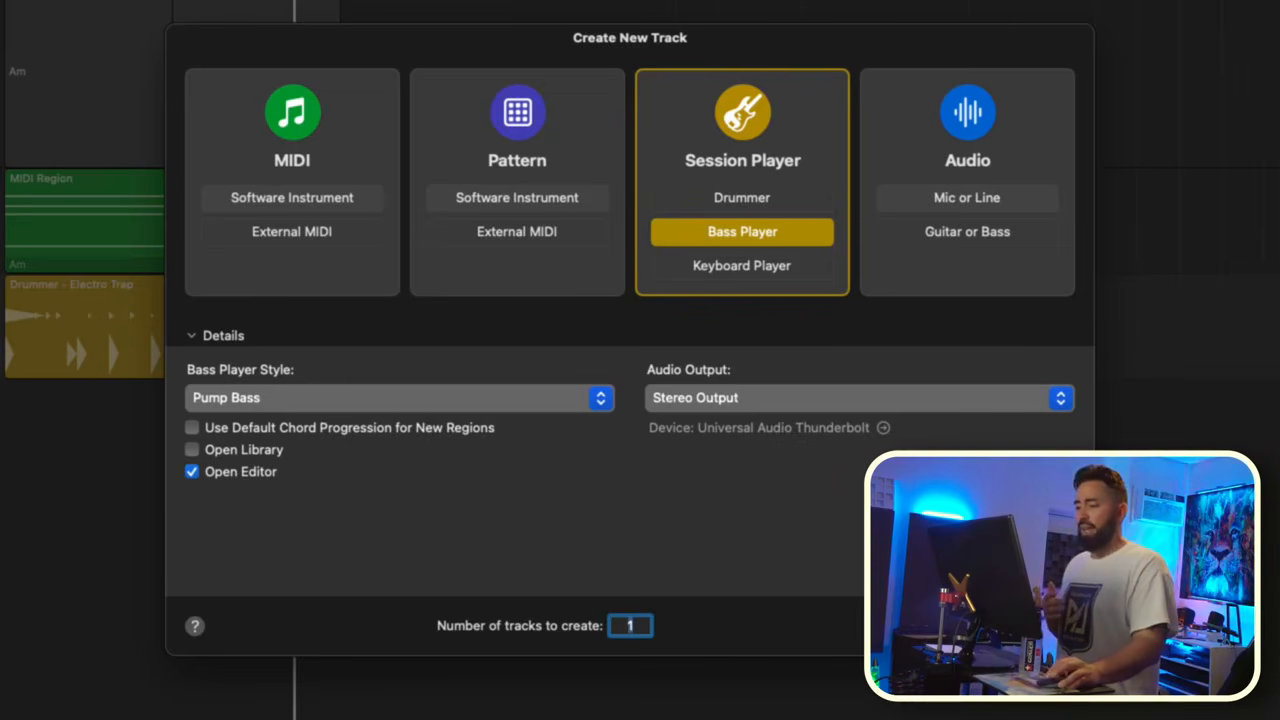
{"action": "key", "text": "Return"}
{"action": "key", "text": "e"}
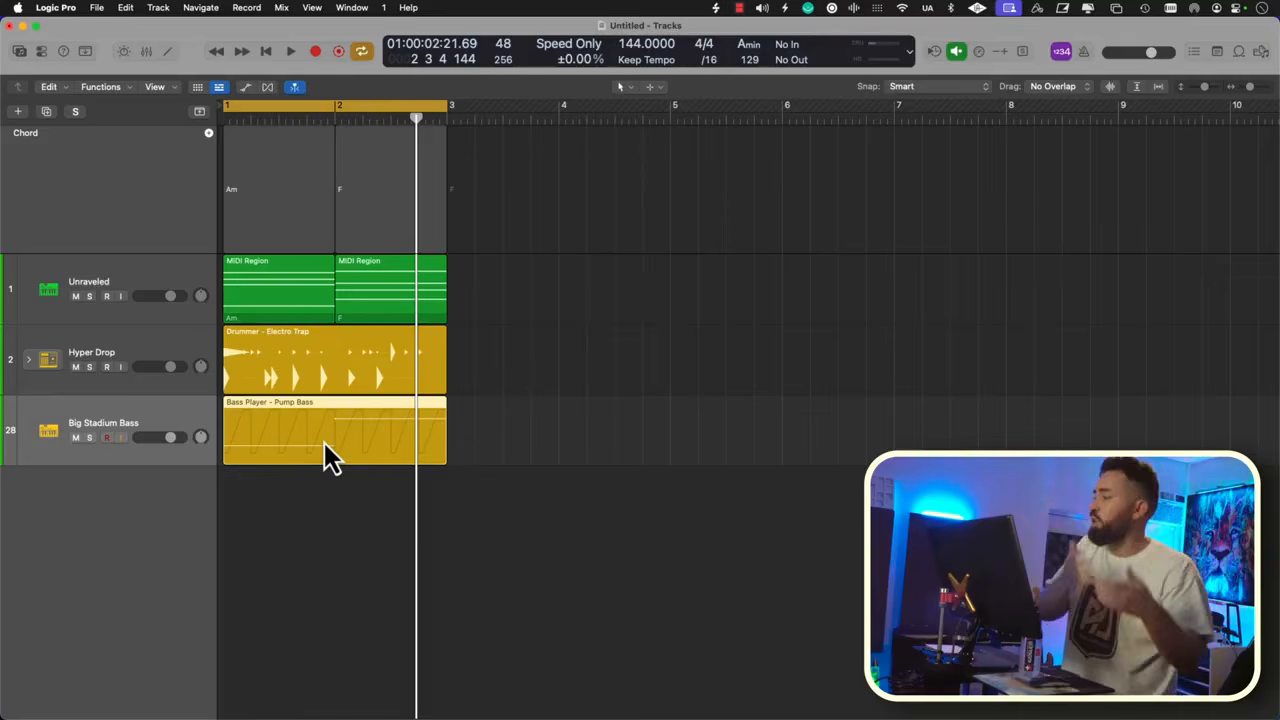
Step: Play the arrangement and raise the Big Stadium Bass track's volume to +2.8 dB
{"action": "key", "text": "space"}
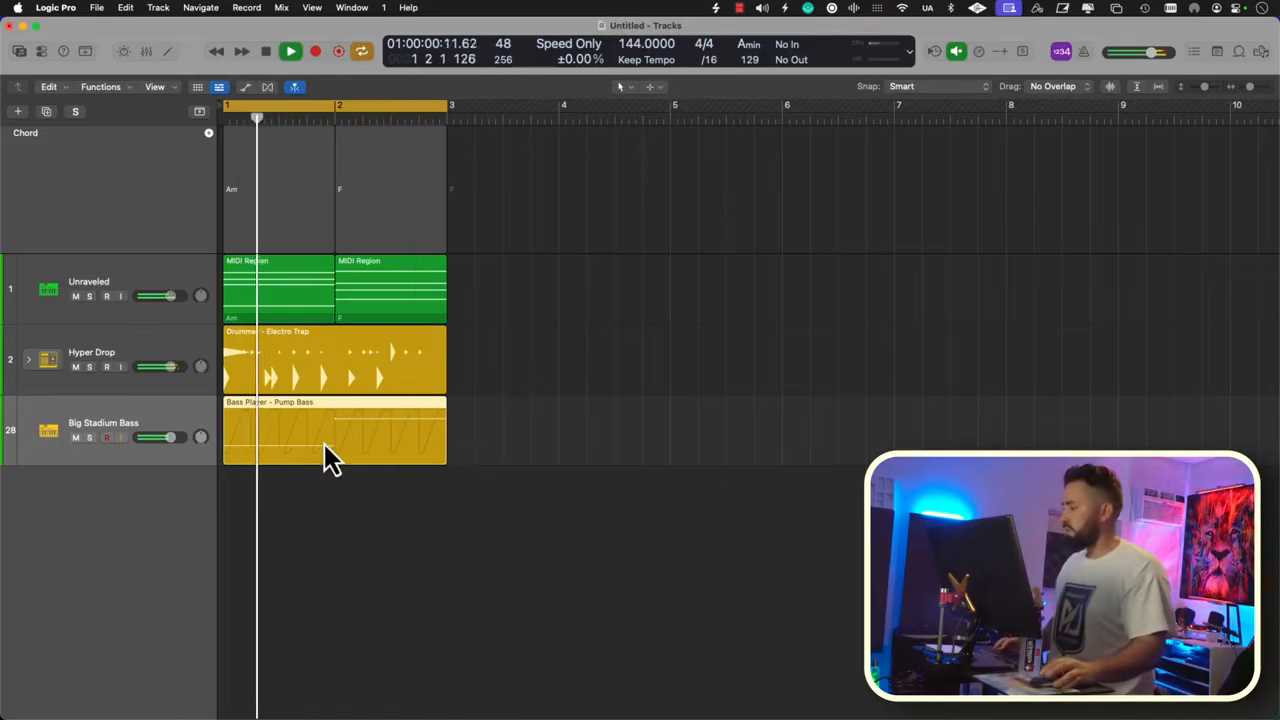
{"action": "left_click_drag", "start_coordinate": [185, 437], "coordinate": [191, 437]}
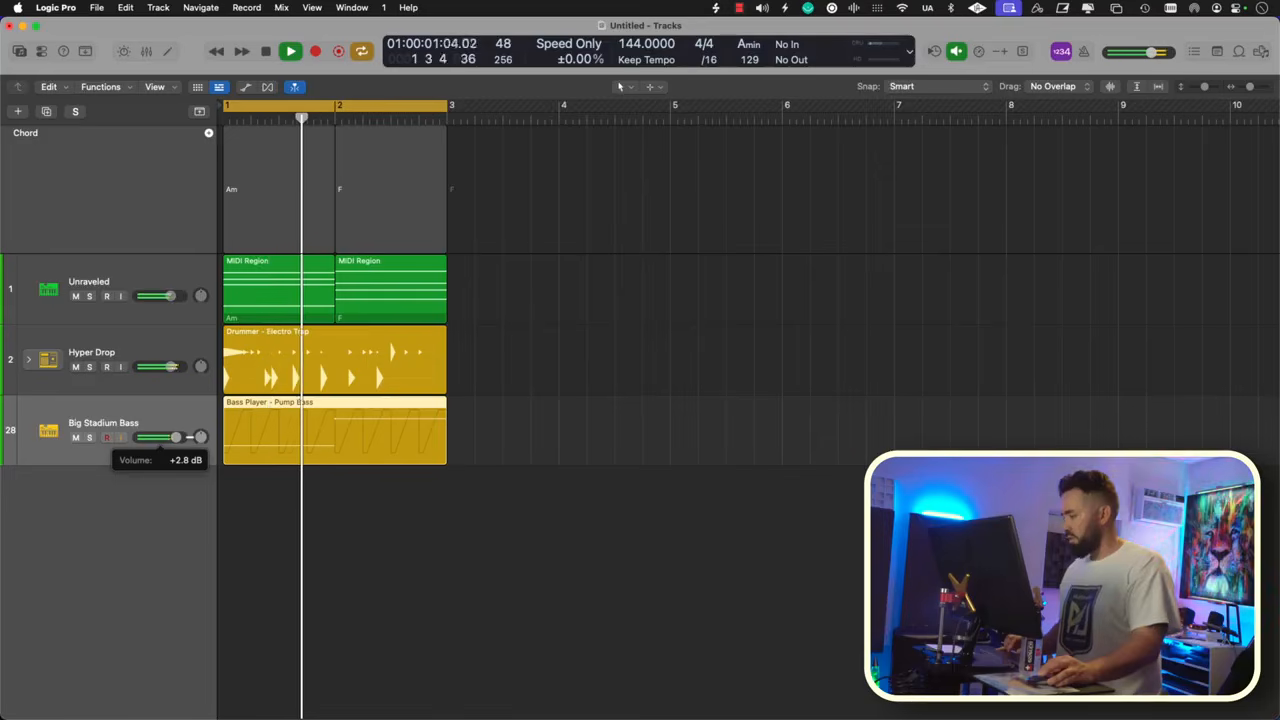
{"action": "key", "text": "space"}
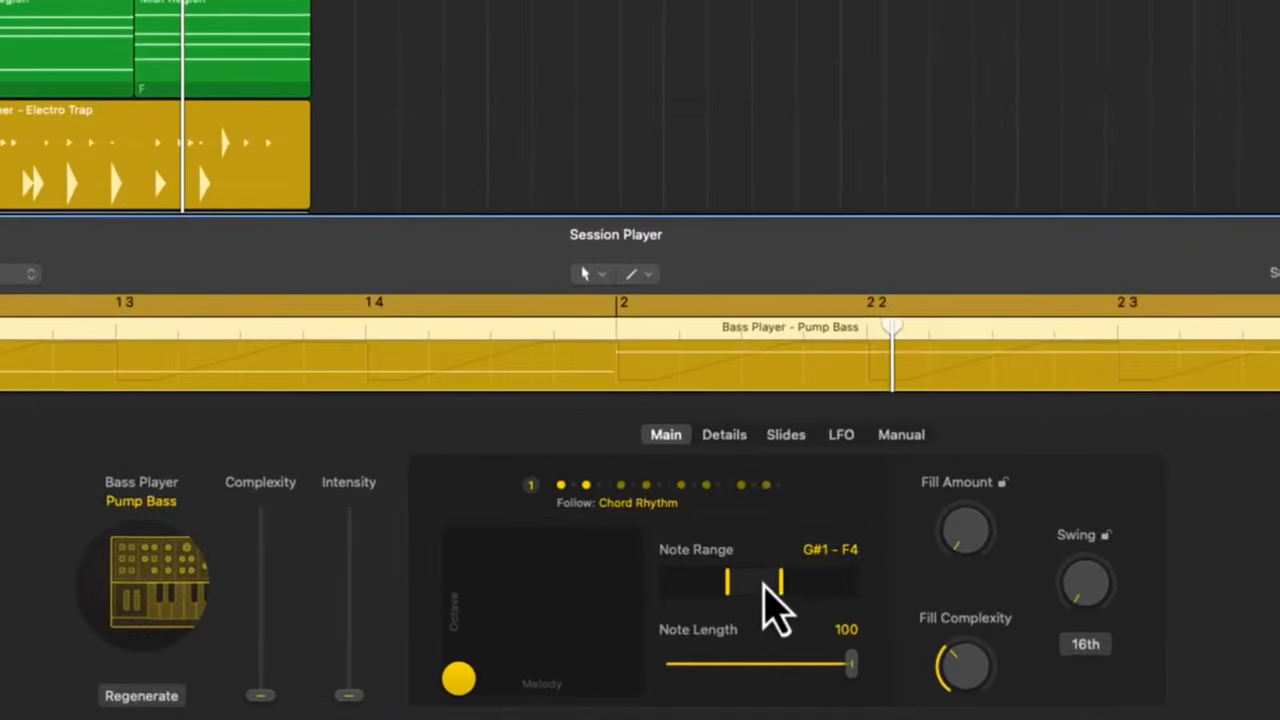
Step: Set the bass region's Note Range to A#2 - G5 and hide the Session Player editor
{"action": "left_click_drag", "start_coordinate": [732, 630], "coordinate": [732, 634]}
{"action": "left_click_drag", "start_coordinate": [767, 589], "coordinate": [774, 589]}
{"action": "scroll", "coordinate": [618, 125], "scroll_direction": "down", "scroll_amount": 3}
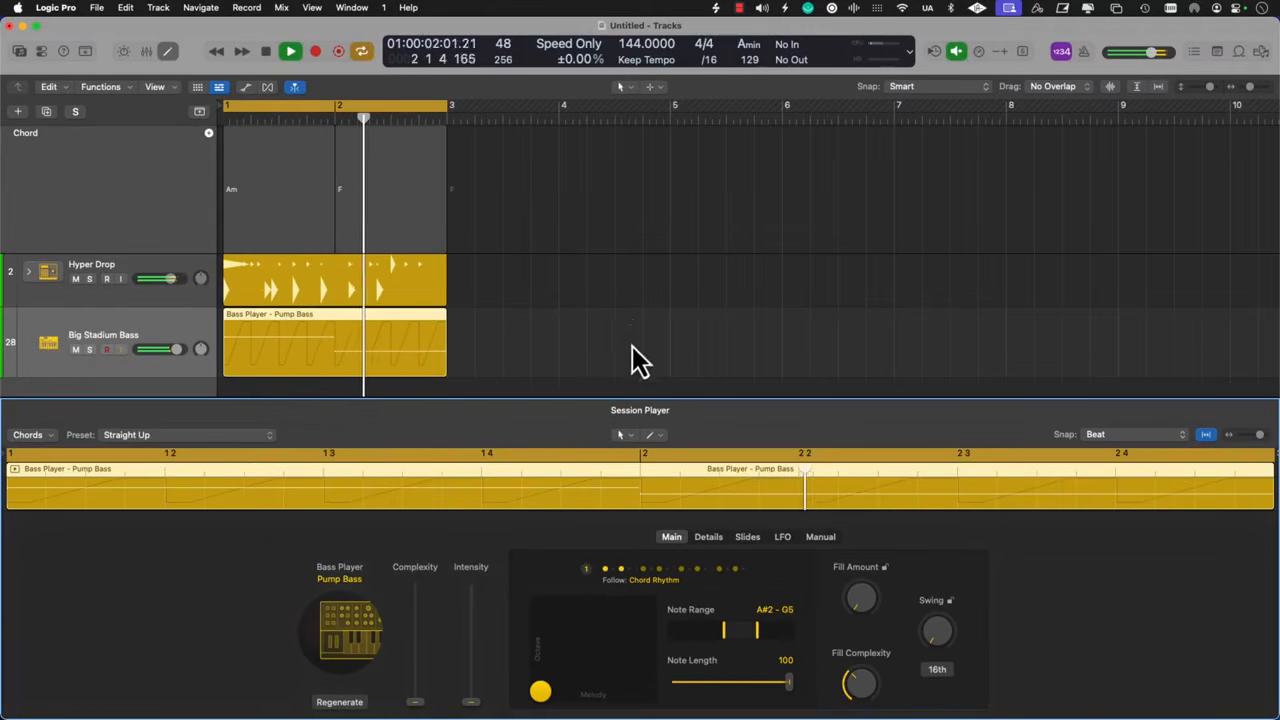
{"action": "key", "text": "e"}
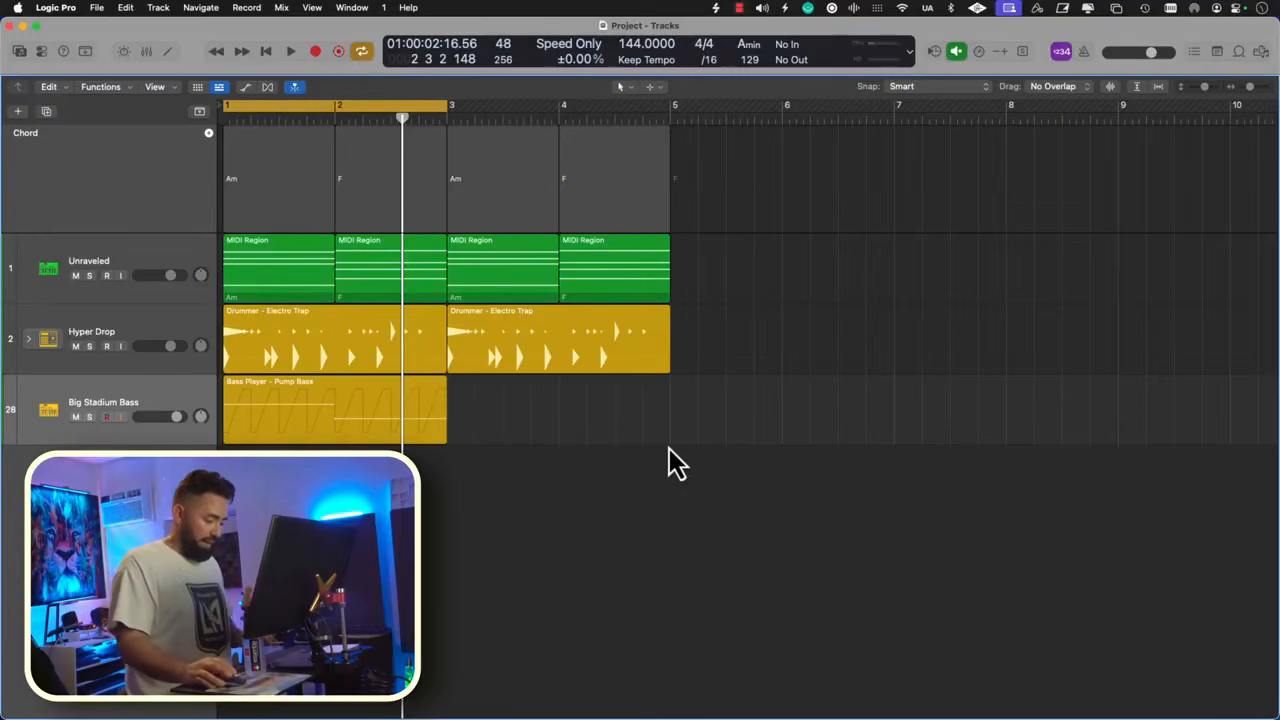
Step: Show the Loop Browser, limit it to the Gozadera Latina sound pack, and browse its loops
{"action": "key", "text": "o"}
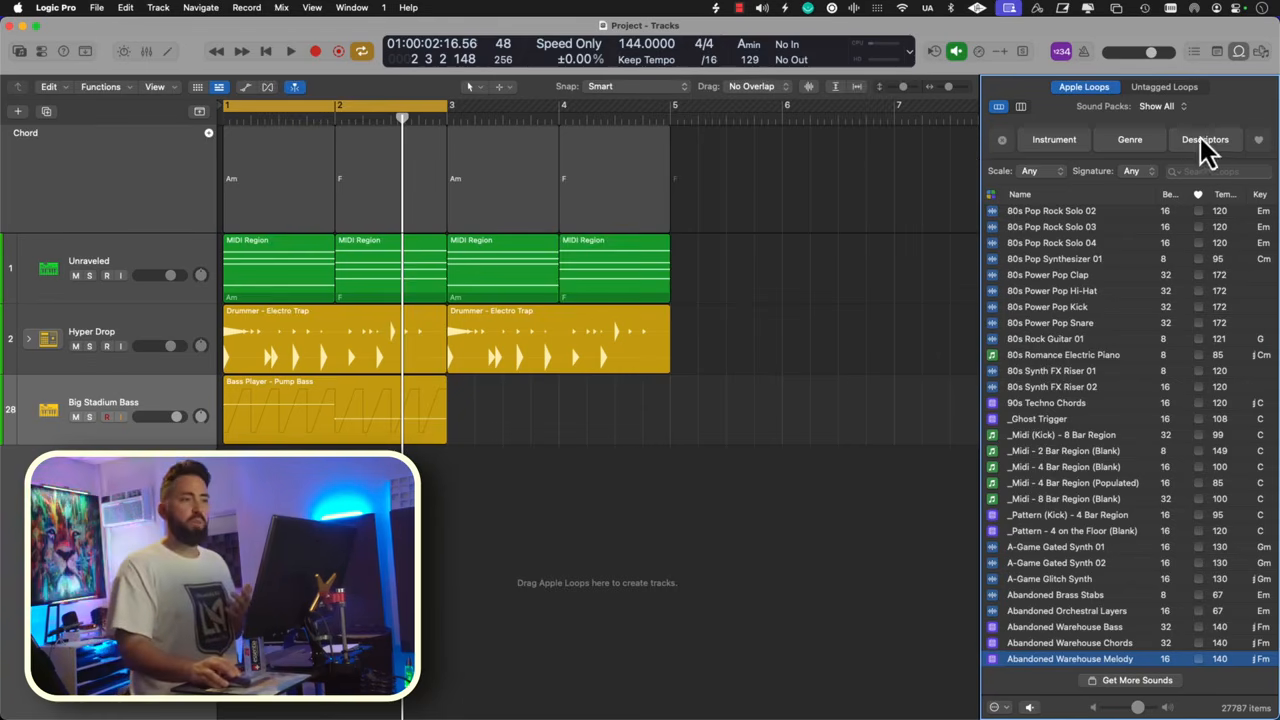
{"action": "left_click", "coordinate": [1156, 106]}
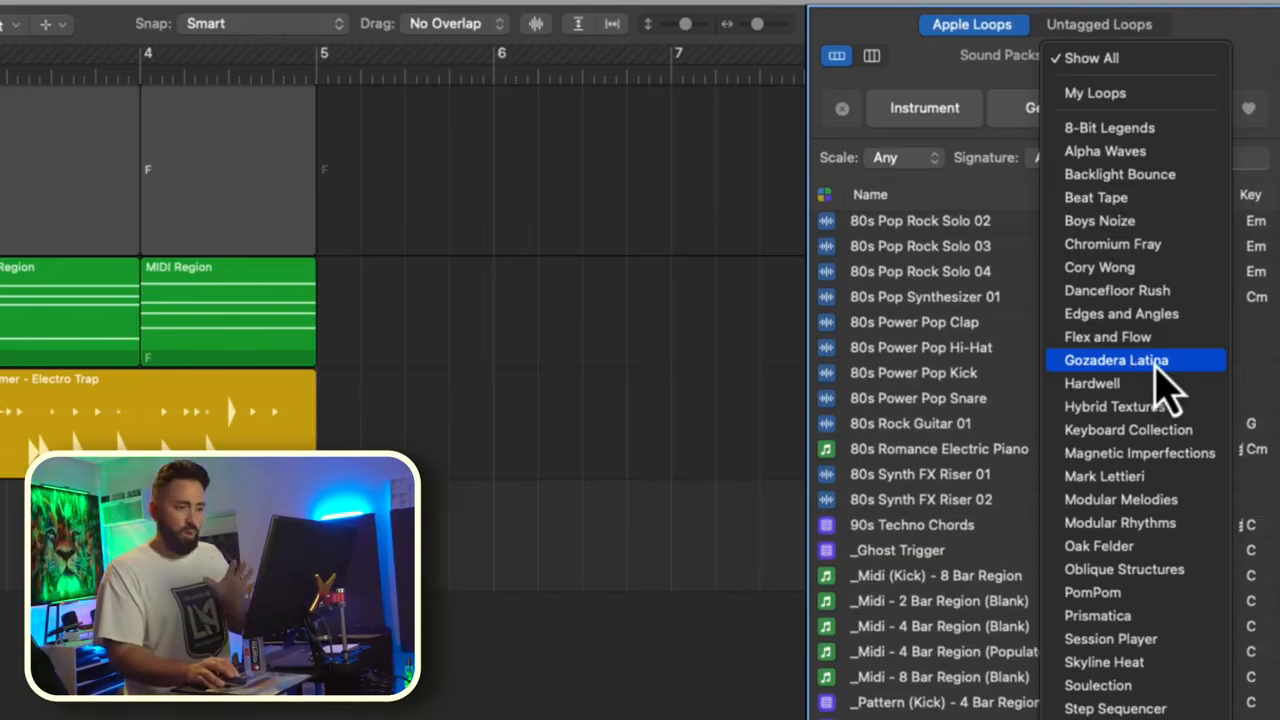
{"action": "left_click", "coordinate": [1157, 366]}
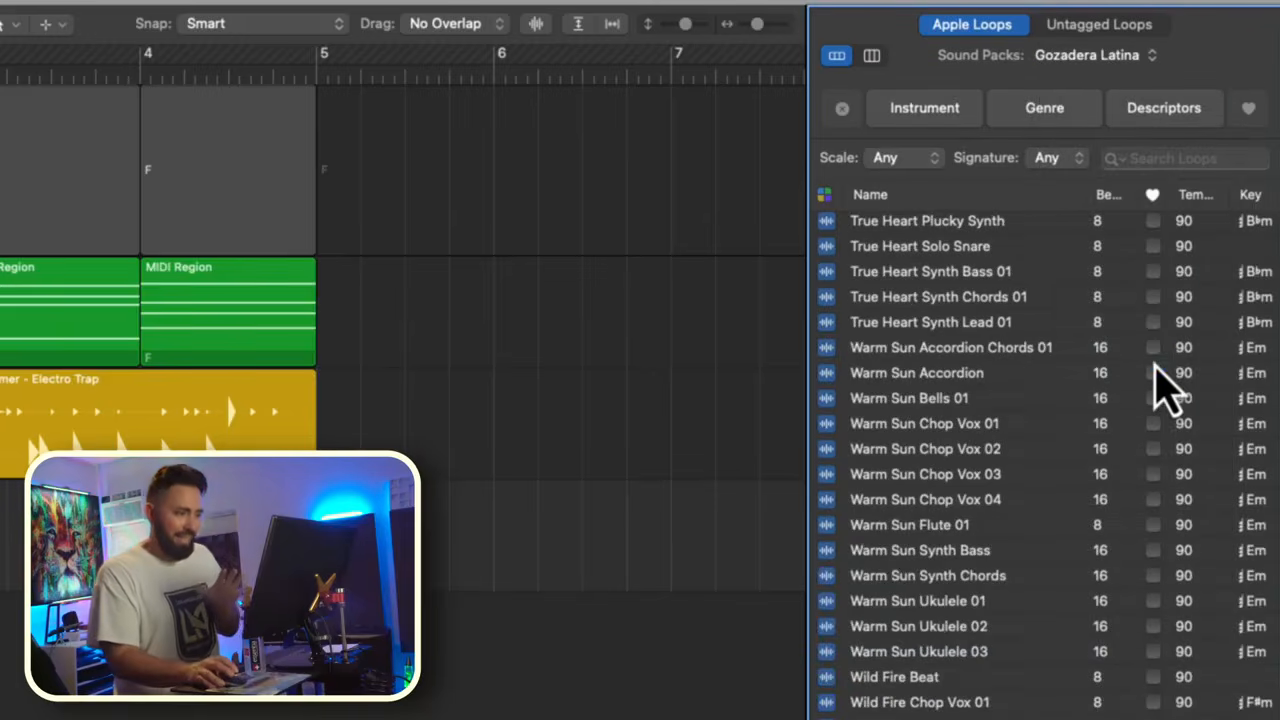
{"action": "scroll", "coordinate": [1068, 410], "scroll_direction": "up", "scroll_amount": 3}
{"action": "scroll", "coordinate": [1070, 420], "scroll_direction": "up", "scroll_amount": 15}
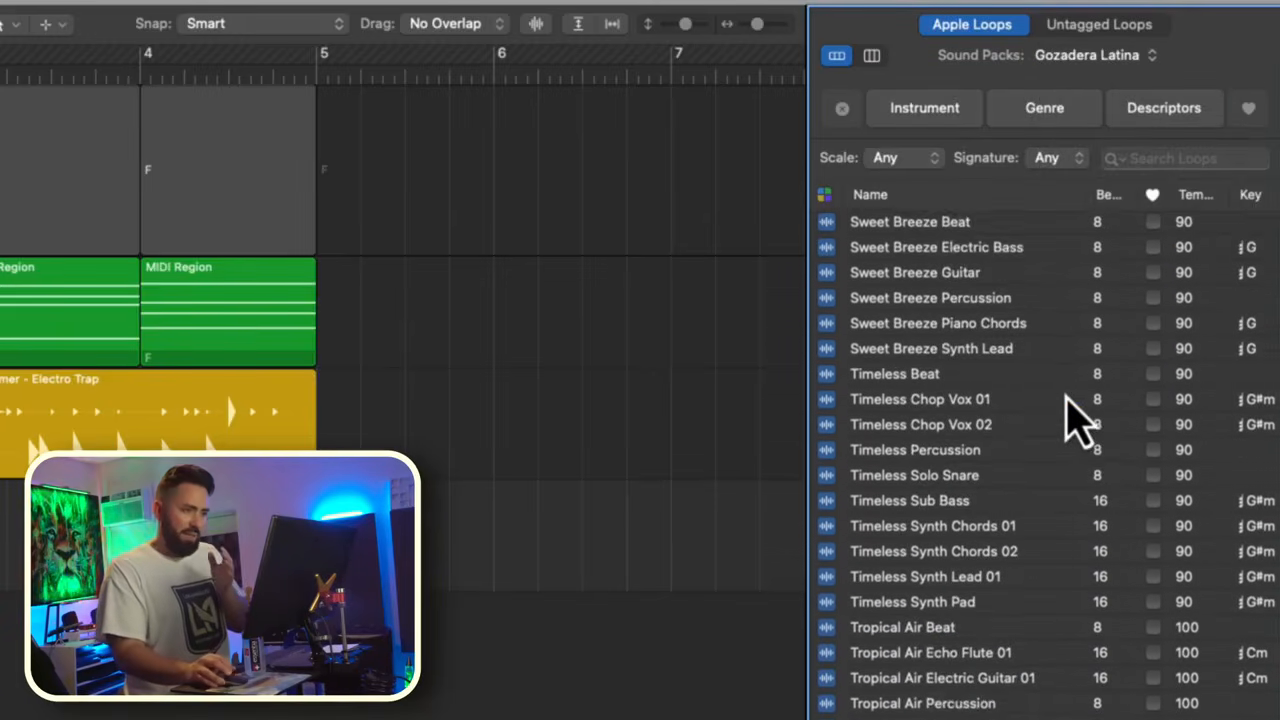
{"action": "scroll", "coordinate": [1055, 440], "scroll_direction": "up", "scroll_amount": 15}
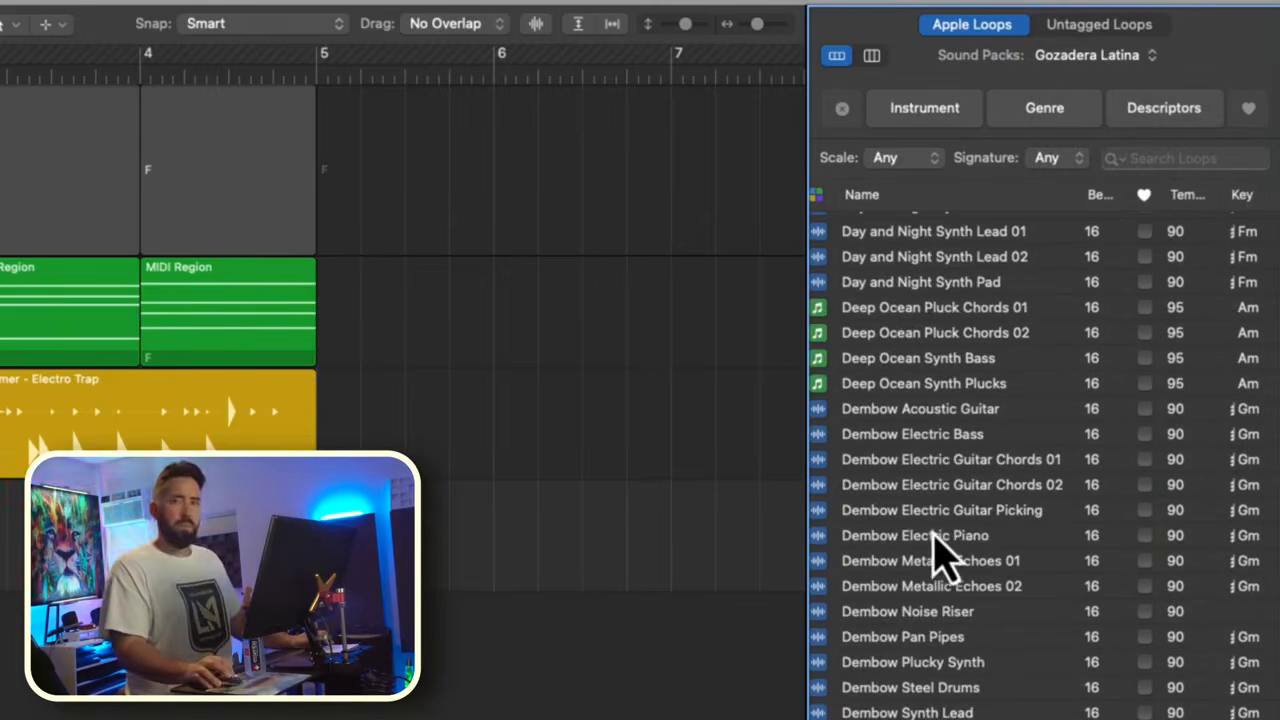
Step: Search the loops for "electric piano" and place Good Vibes Electric Piano Arp on a new track below the bass, starting at bar 1
{"action": "left_click", "coordinate": [1157, 158]}
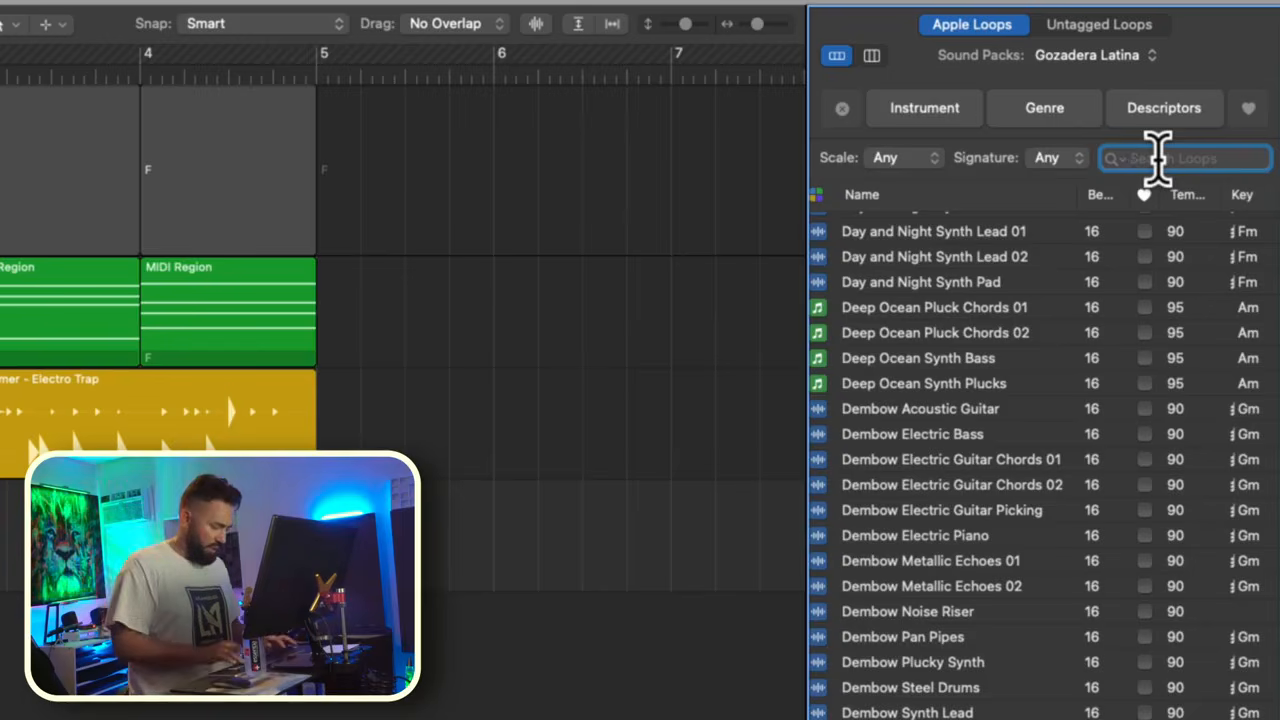
{"action": "type", "text": "electric piano"}
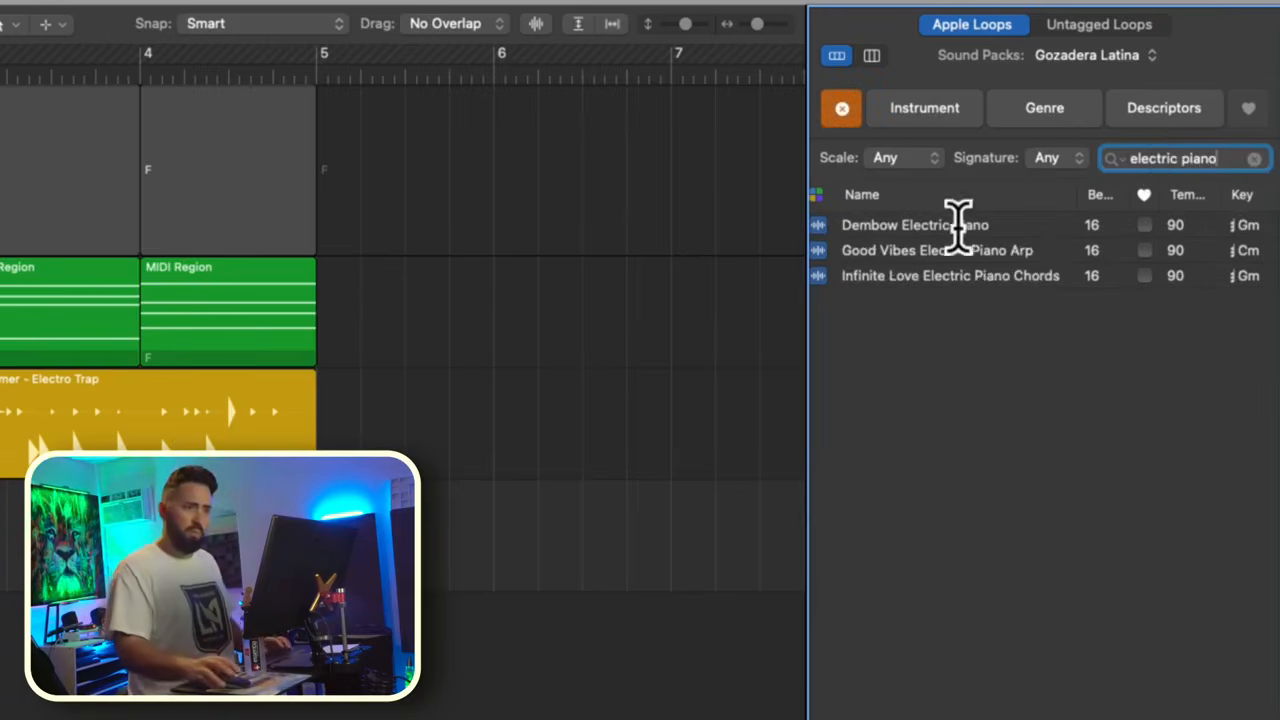
{"action": "left_click", "coordinate": [907, 276]}
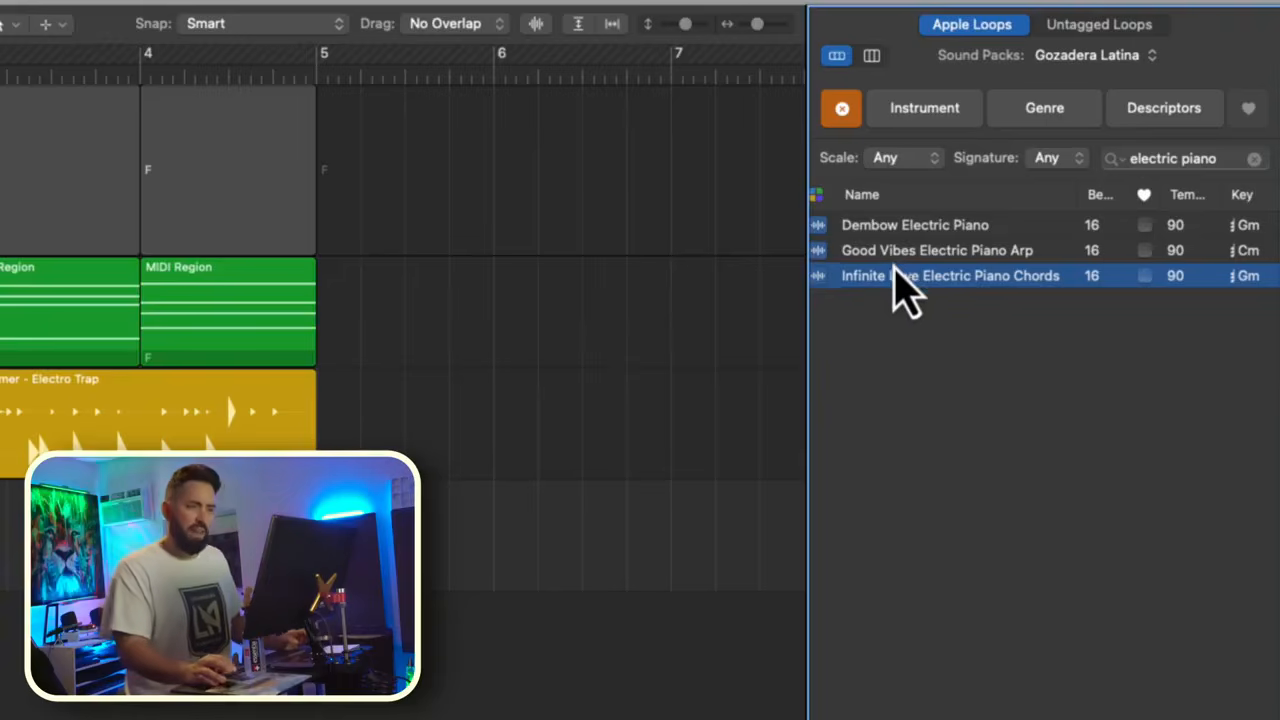
{"action": "left_click_drag", "start_coordinate": [900, 251], "coordinate": [0, 690]}
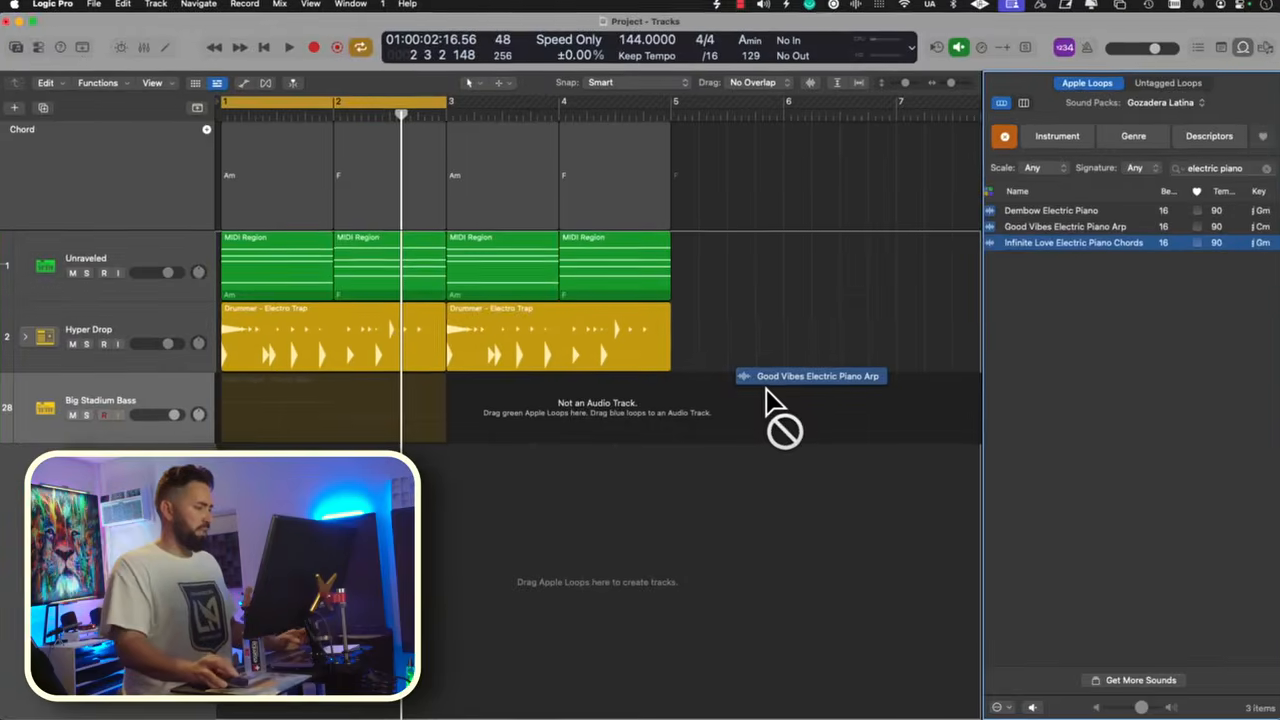
{"action": "left_click_drag", "start_coordinate": [320, 447], "coordinate": [170, 440]}
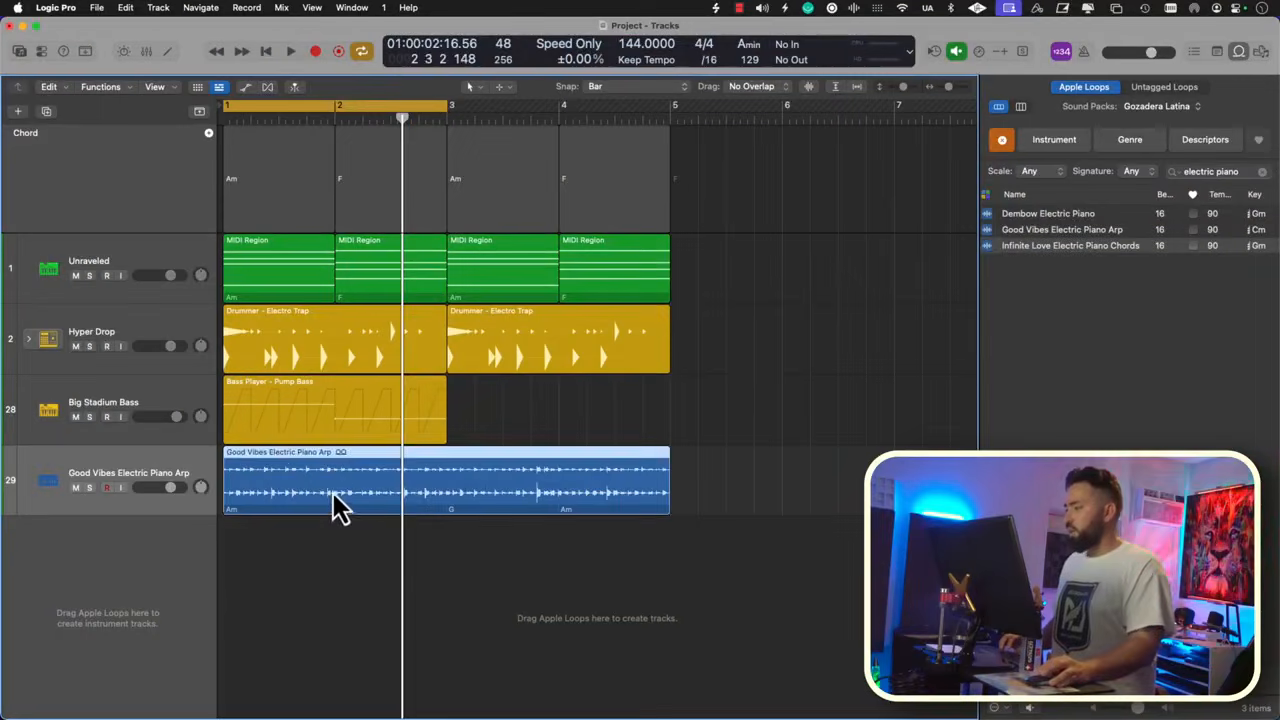
Step: Split the Good Vibes Electric Piano Arp region and keep only one-bar Am and F pieces in bars 1 and 2, deleting the rest
{"action": "left_click", "coordinate": [333, 487]}
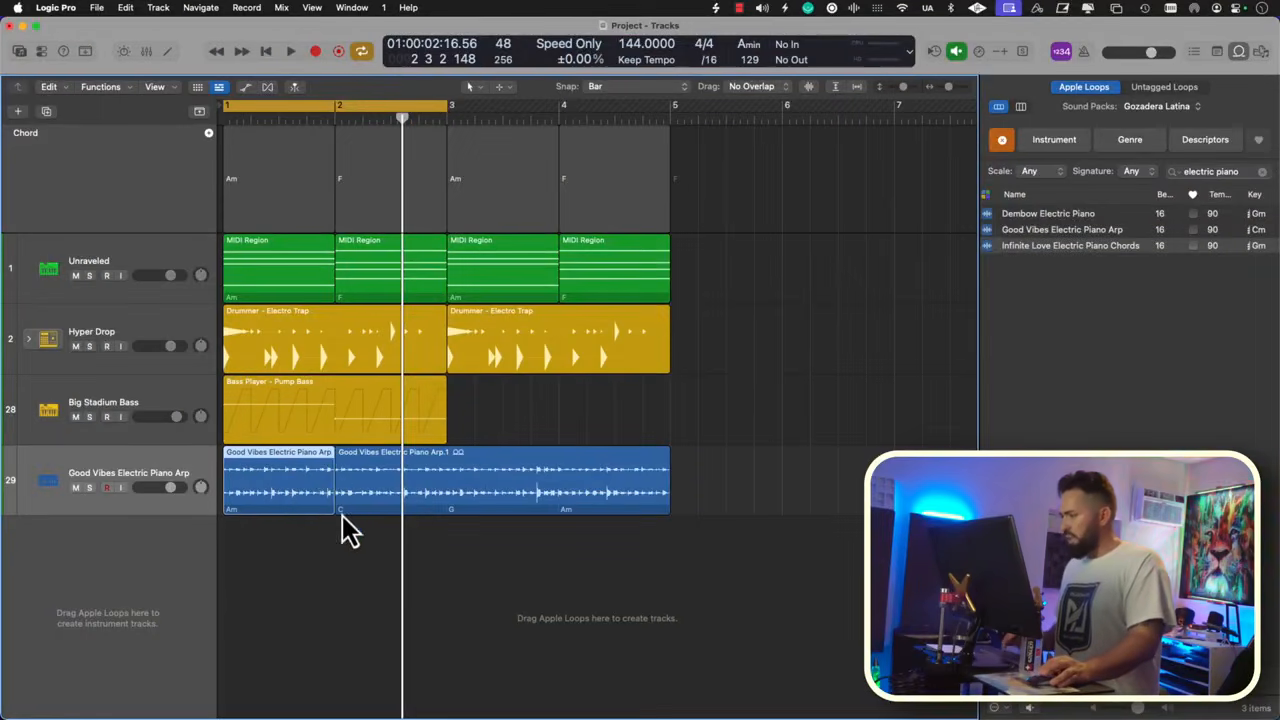
{"action": "left_click_drag", "start_coordinate": [341, 512], "coordinate": [392, 498]}
{"action": "left_click", "coordinate": [553, 492]}
{"action": "key", "text": "Delete"}
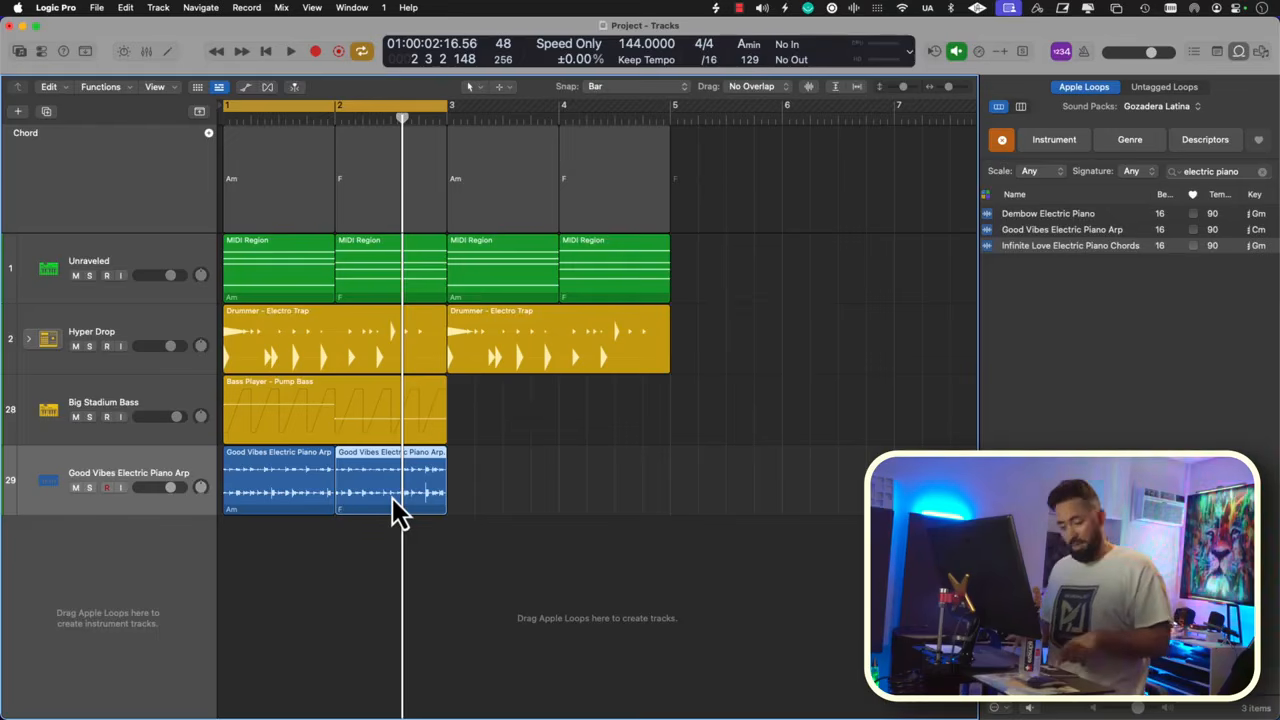
Step: Show the Inspector and check the second piano region's Transpose setting in its region parameters
{"action": "key", "text": "i"}
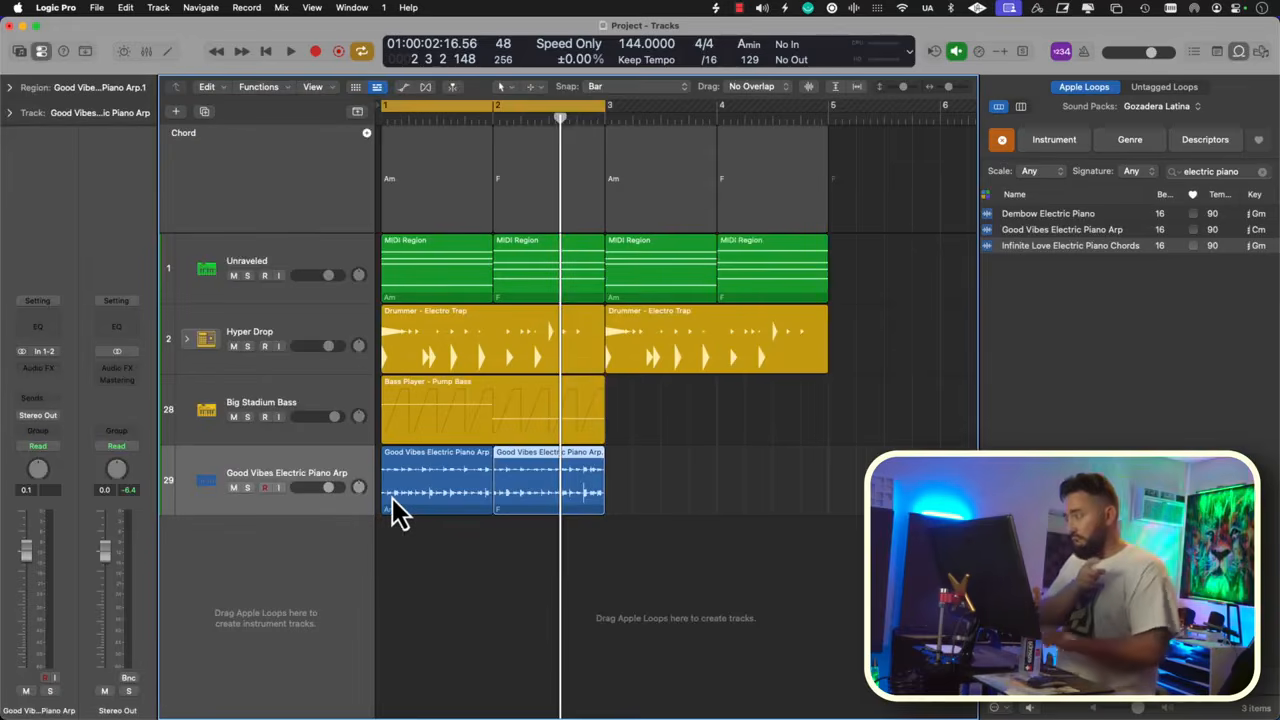
{"action": "left_click", "coordinate": [9, 87]}
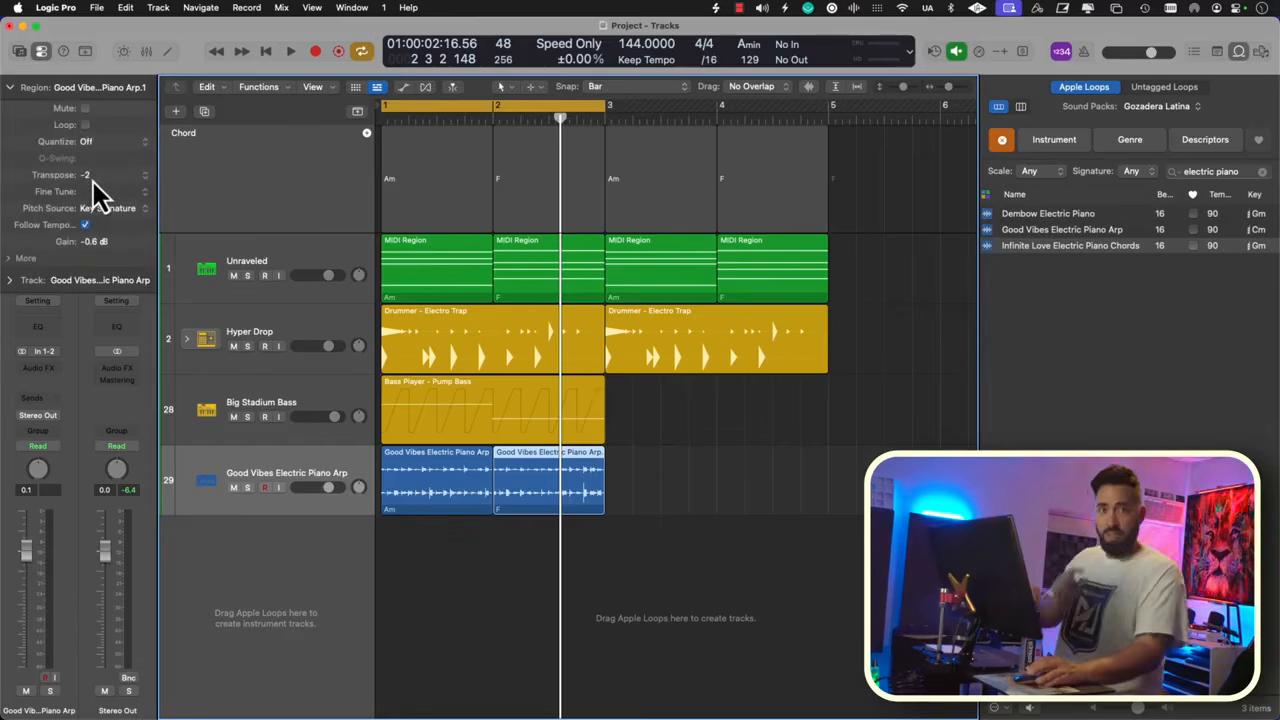
{"action": "left_click", "coordinate": [14, 88]}
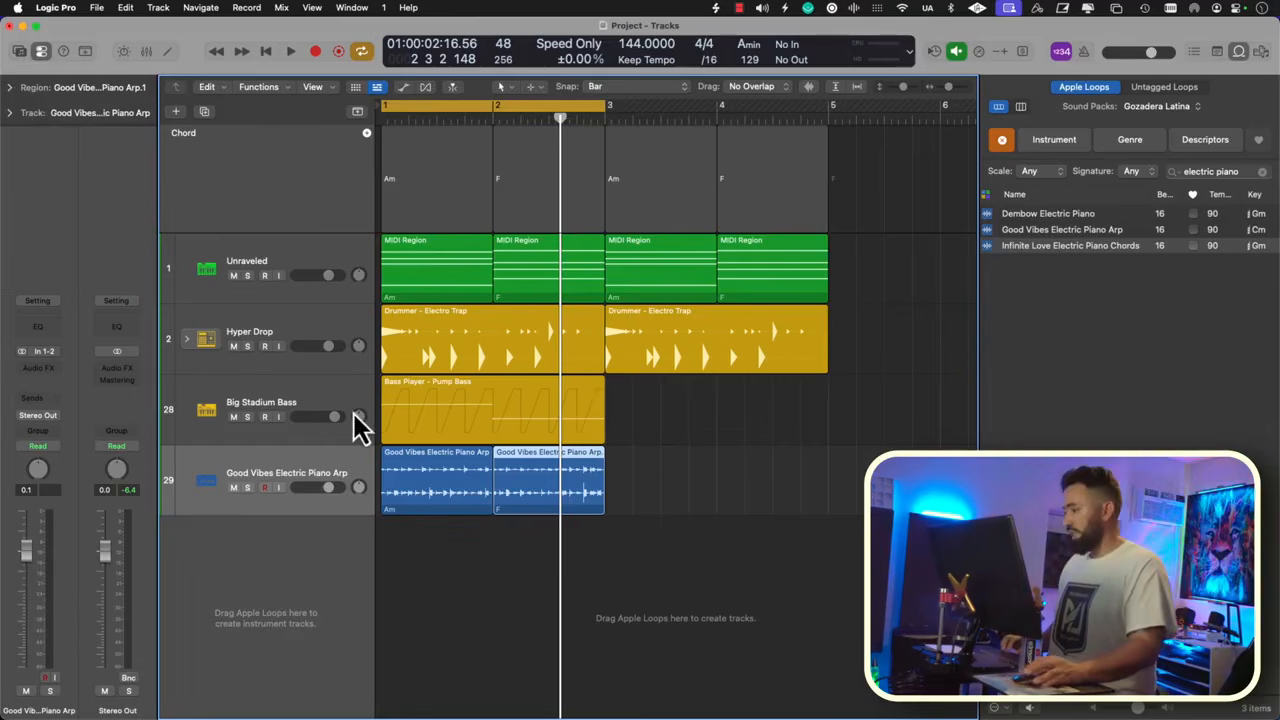
Step: Set the Good Vibes Electric Piano Arp track's volume to 0.8 dB and briefly play the arrangement
{"action": "left_click_drag", "start_coordinate": [597, 568], "coordinate": [372, 486]}
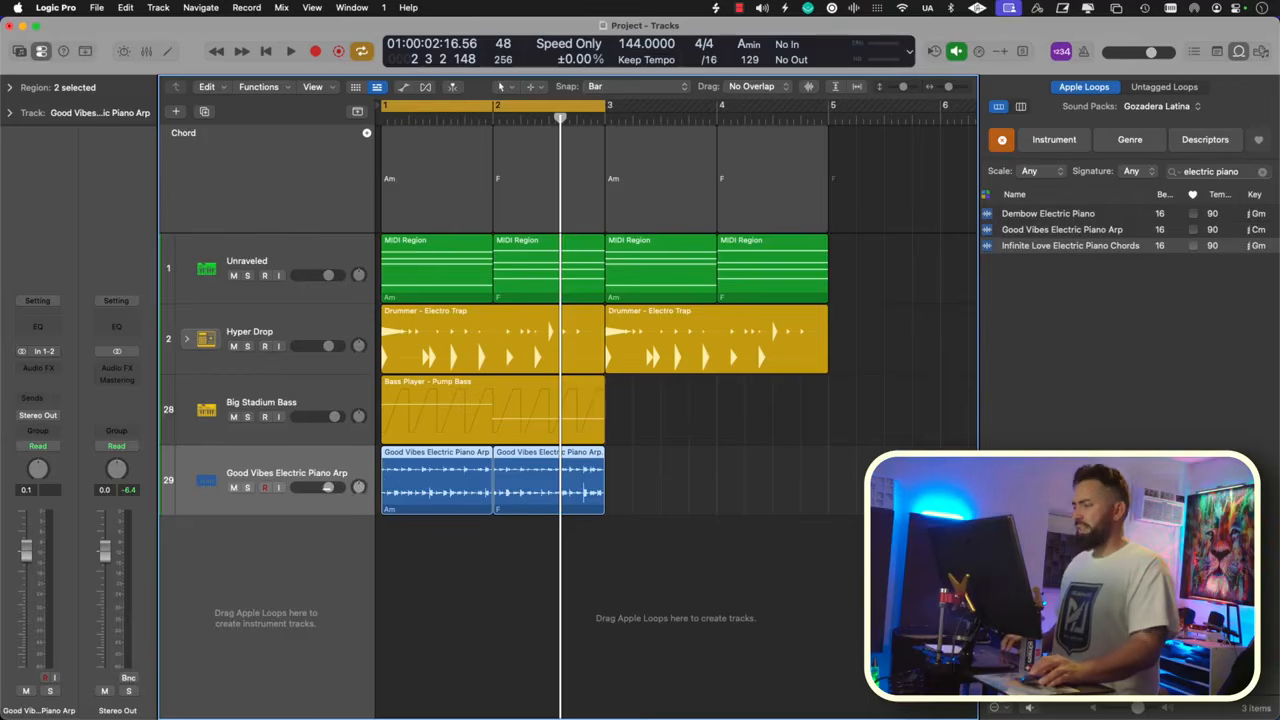
{"action": "key", "text": "space"}
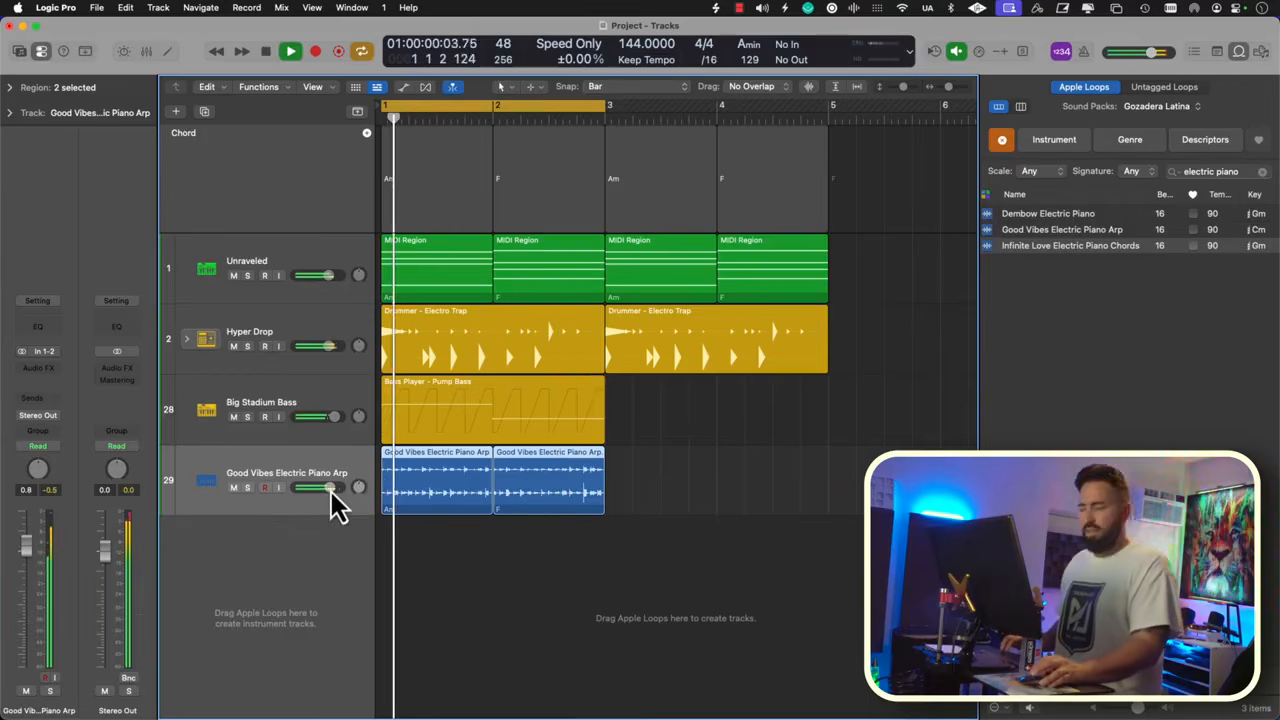
{"action": "key", "text": "space"}
Step: Select both electric piano regions and turn on Reverse in their additional region parameters
{"action": "left_click", "coordinate": [567, 545]}
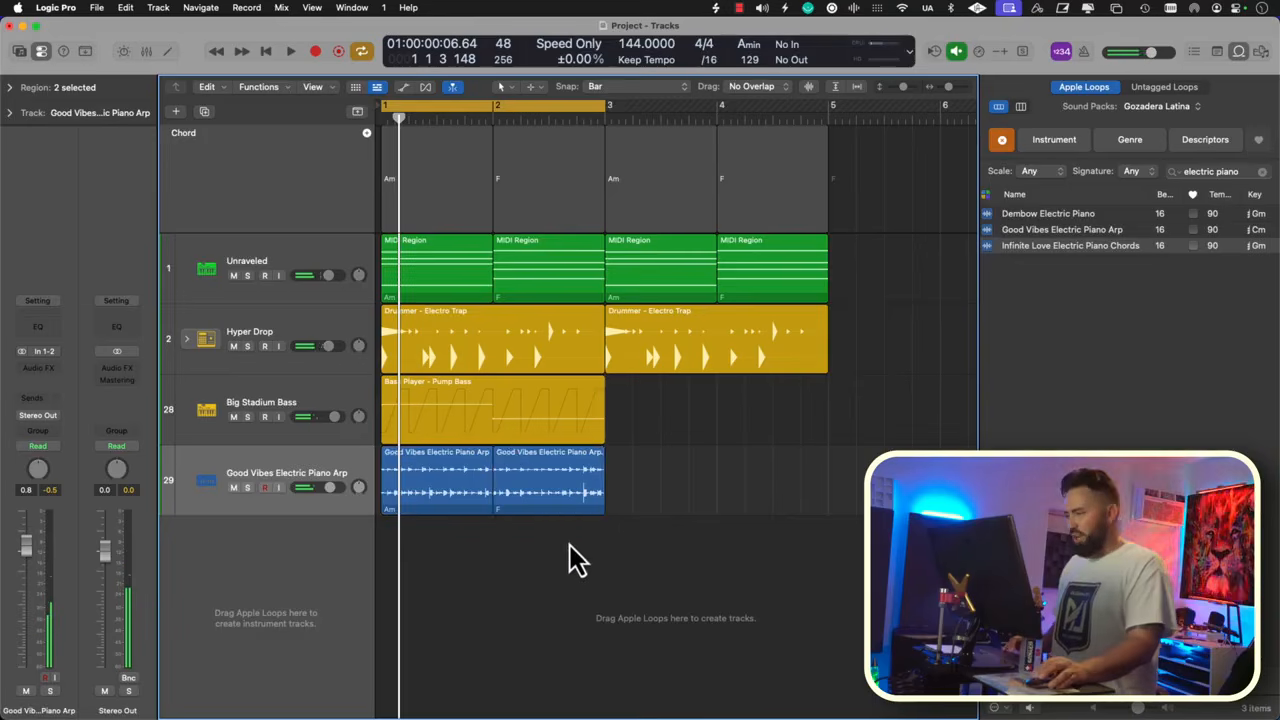
{"action": "left_click", "coordinate": [569, 503]}
{"action": "left_click_drag", "start_coordinate": [589, 608], "coordinate": [418, 486]}
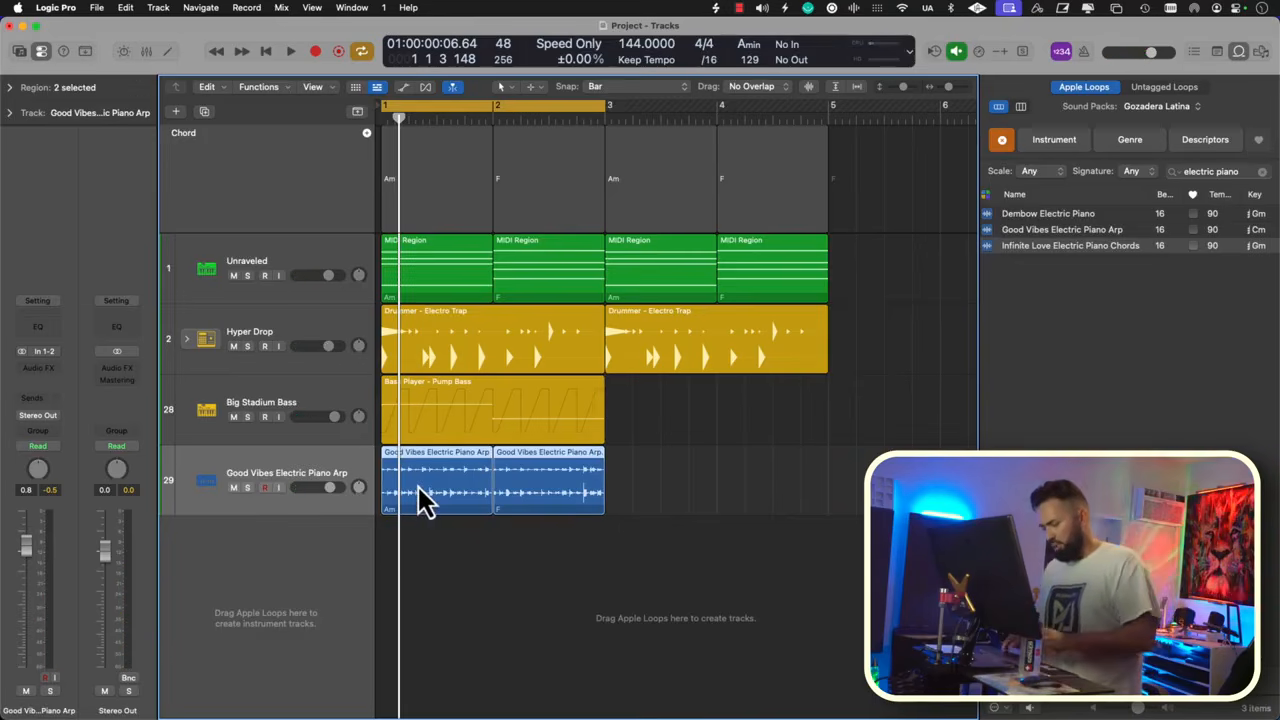
{"action": "left_click", "coordinate": [14, 88]}
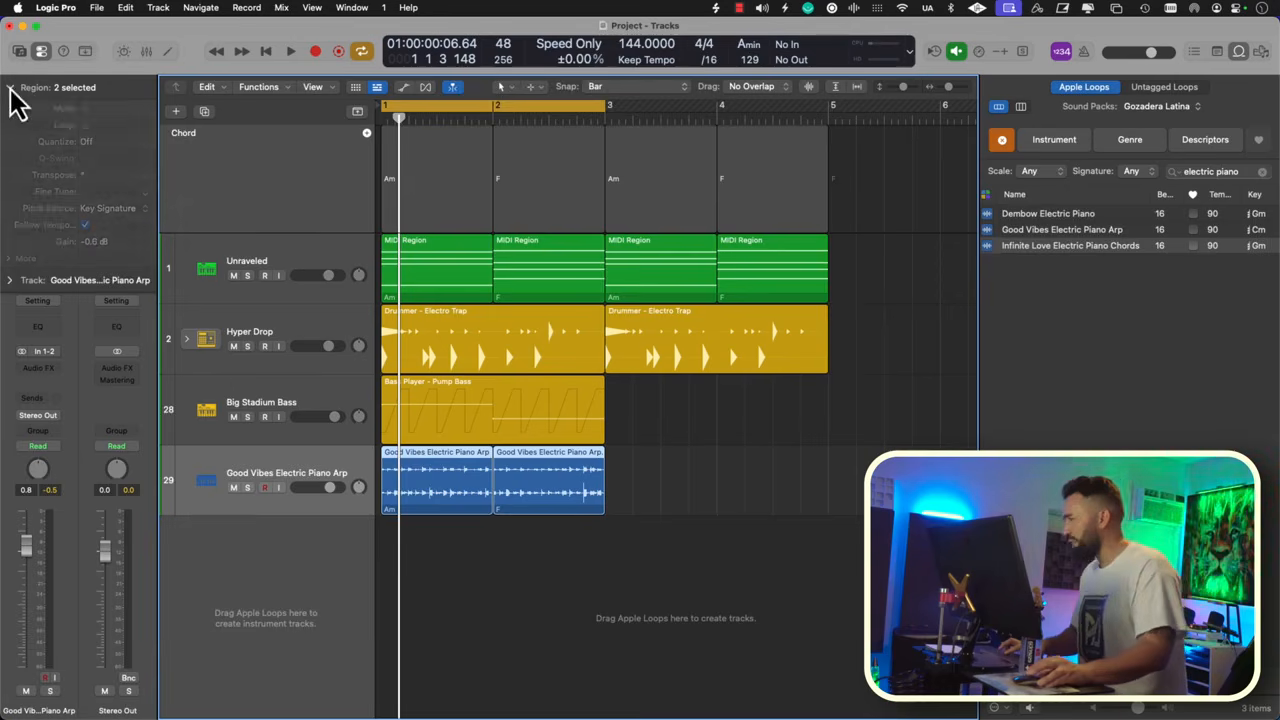
{"action": "left_click", "coordinate": [9, 260]}
{"action": "left_click", "coordinate": [85, 375]}
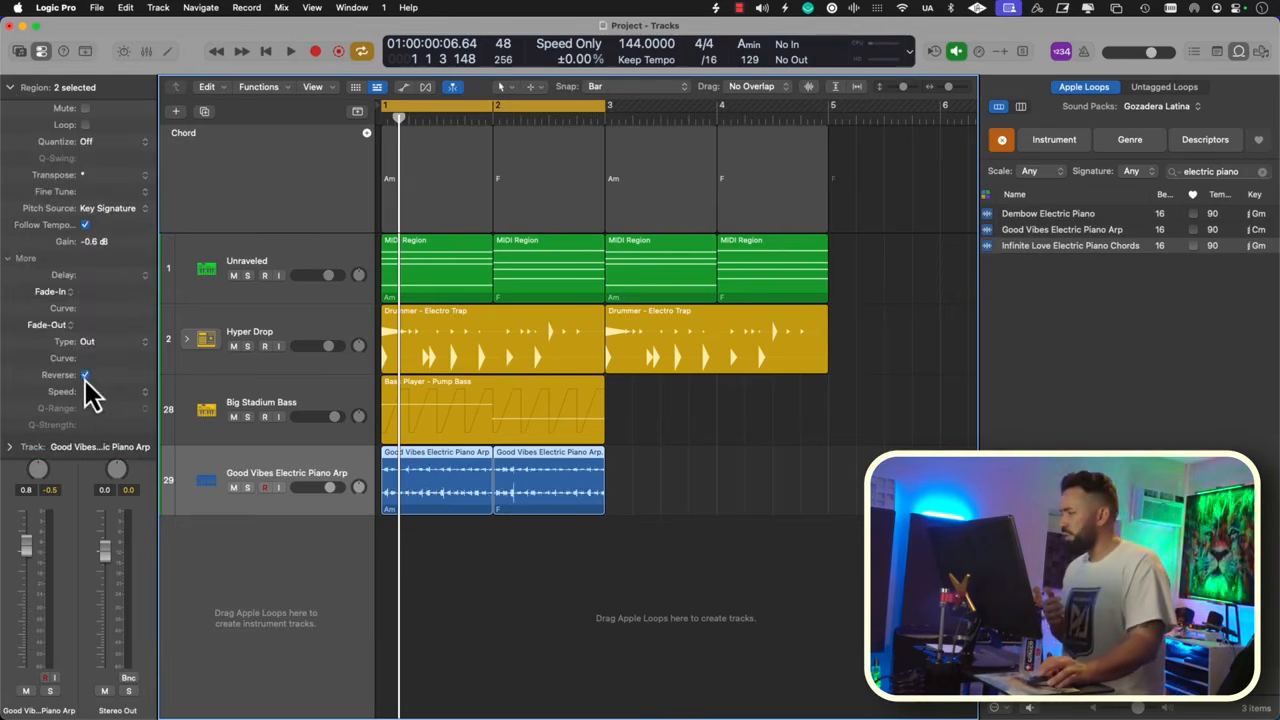
Step: Play the arrangement with the reversed piano regions and collapse the region parameters
{"action": "left_click", "coordinate": [420, 575]}
{"action": "key", "text": "space"}
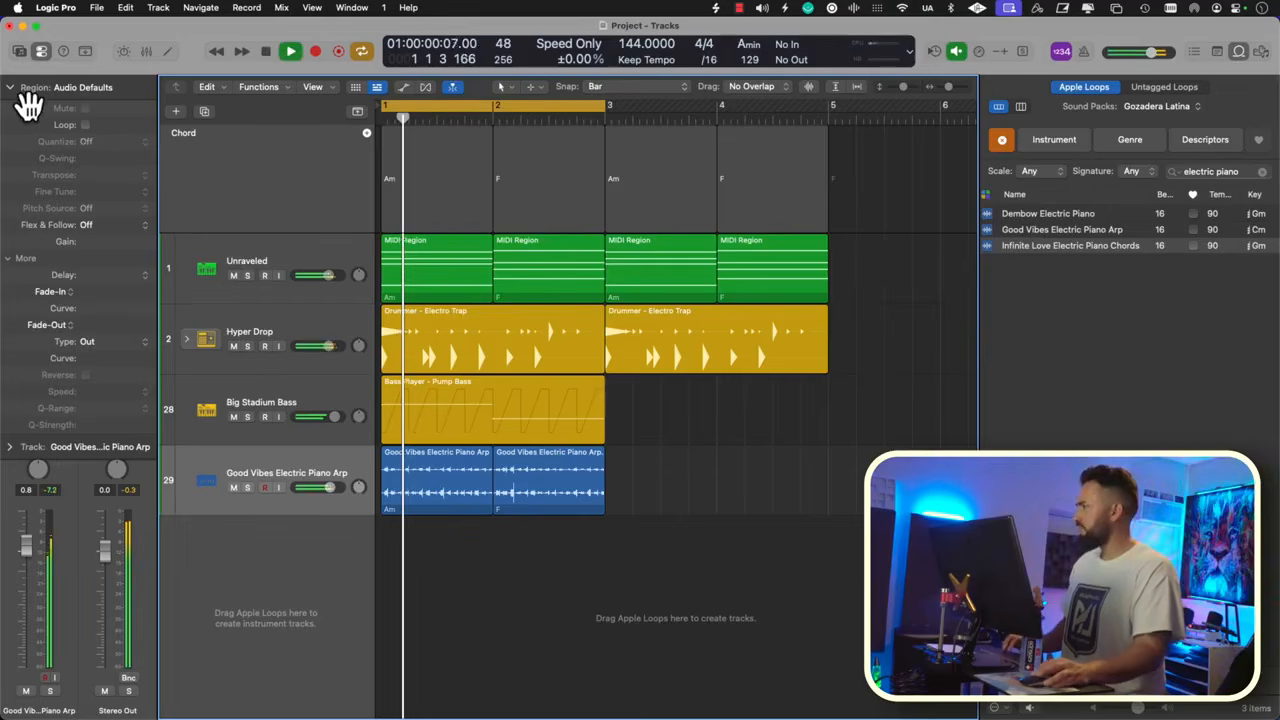
{"action": "left_click", "coordinate": [10, 87]}
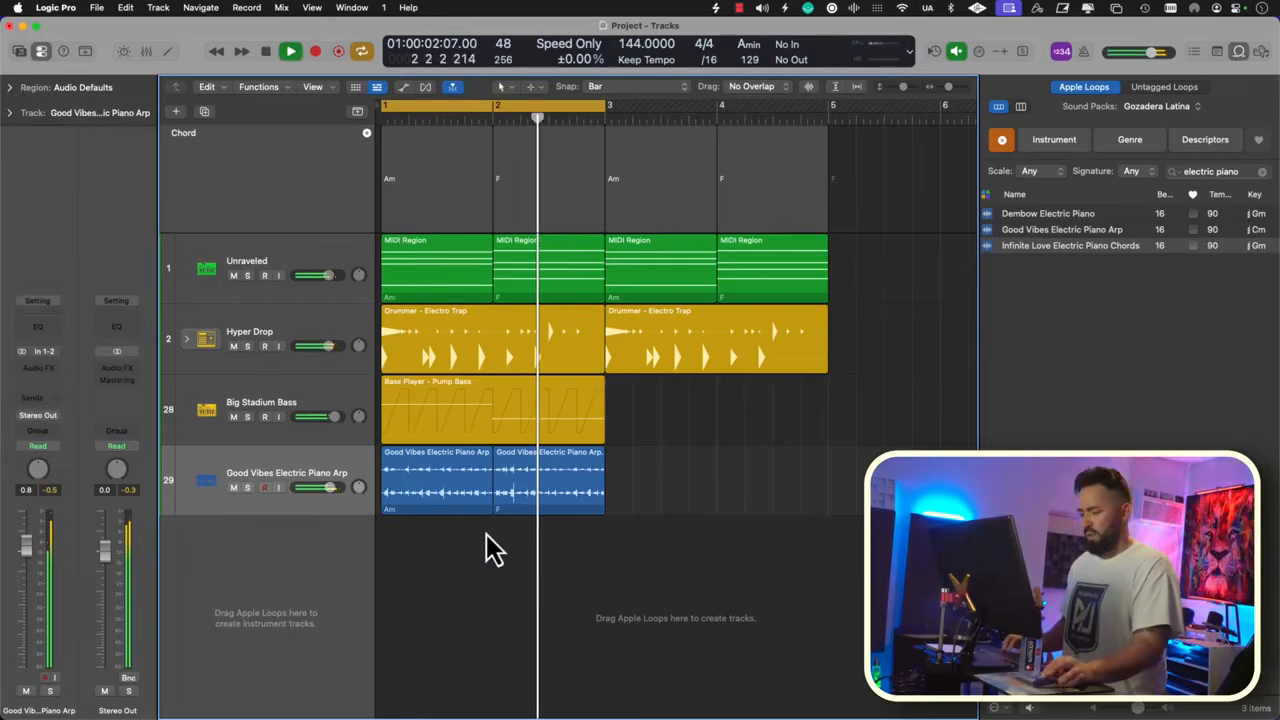
{"action": "key", "text": "space"}
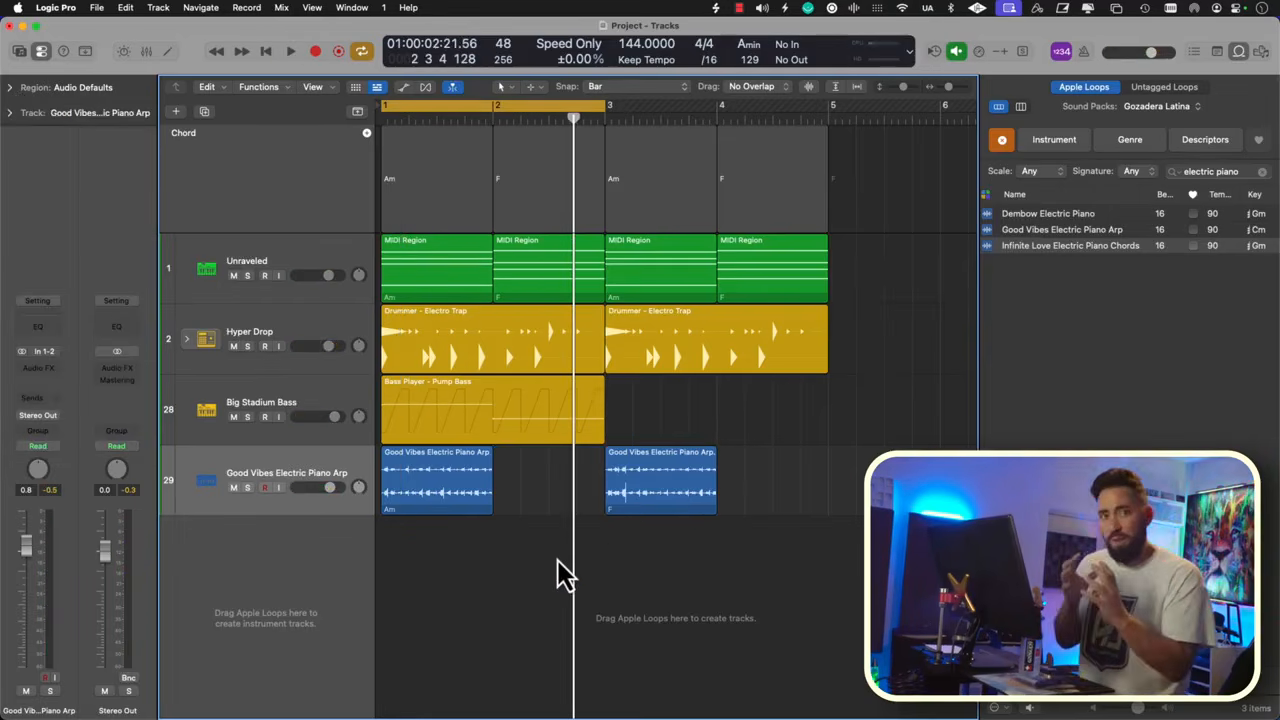
Step: Set the first electric piano region's Speed to ½× in its region parameters and trim the region back to one bar
{"action": "left_click", "coordinate": [448, 505]}
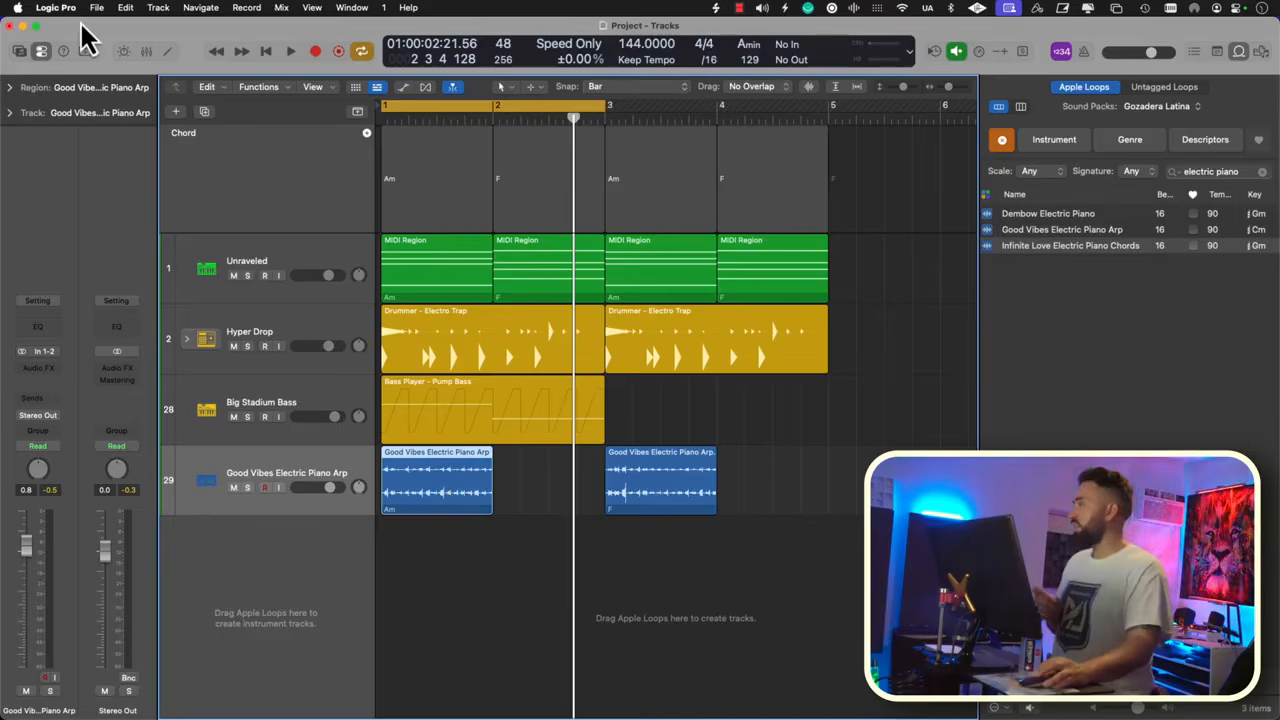
{"action": "left_click", "coordinate": [10, 87]}
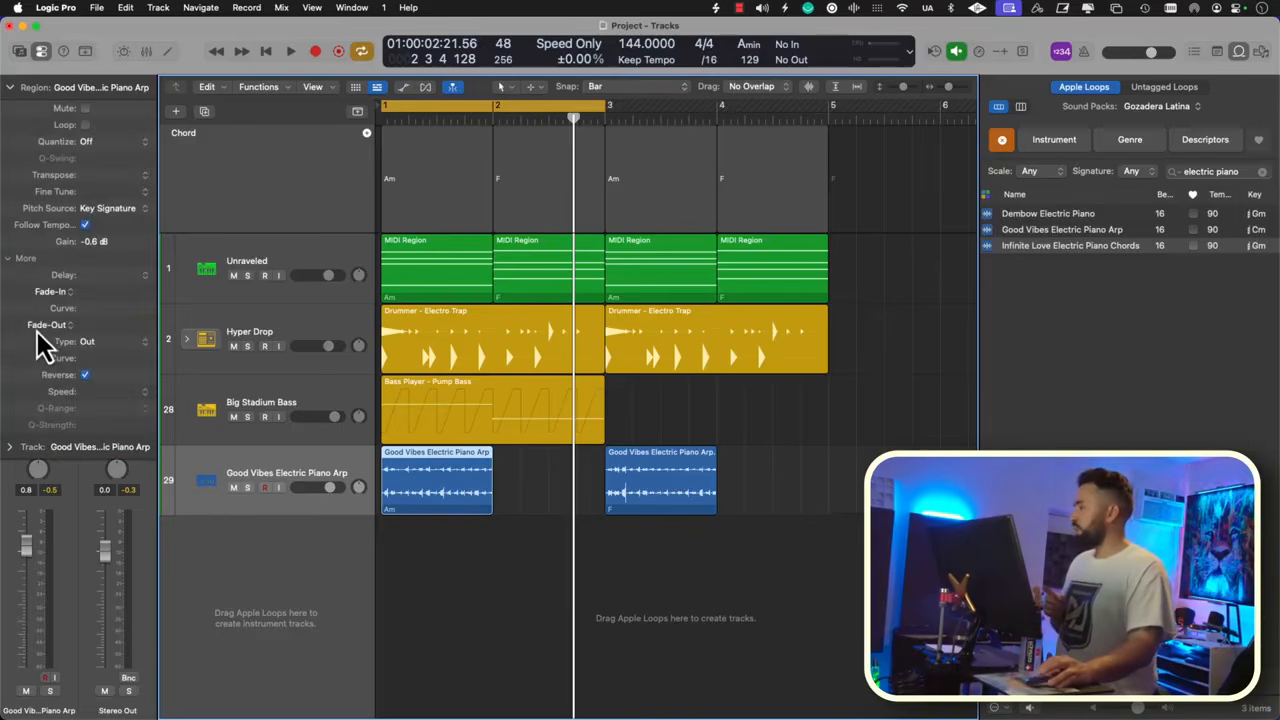
{"action": "left_click", "coordinate": [148, 396]}
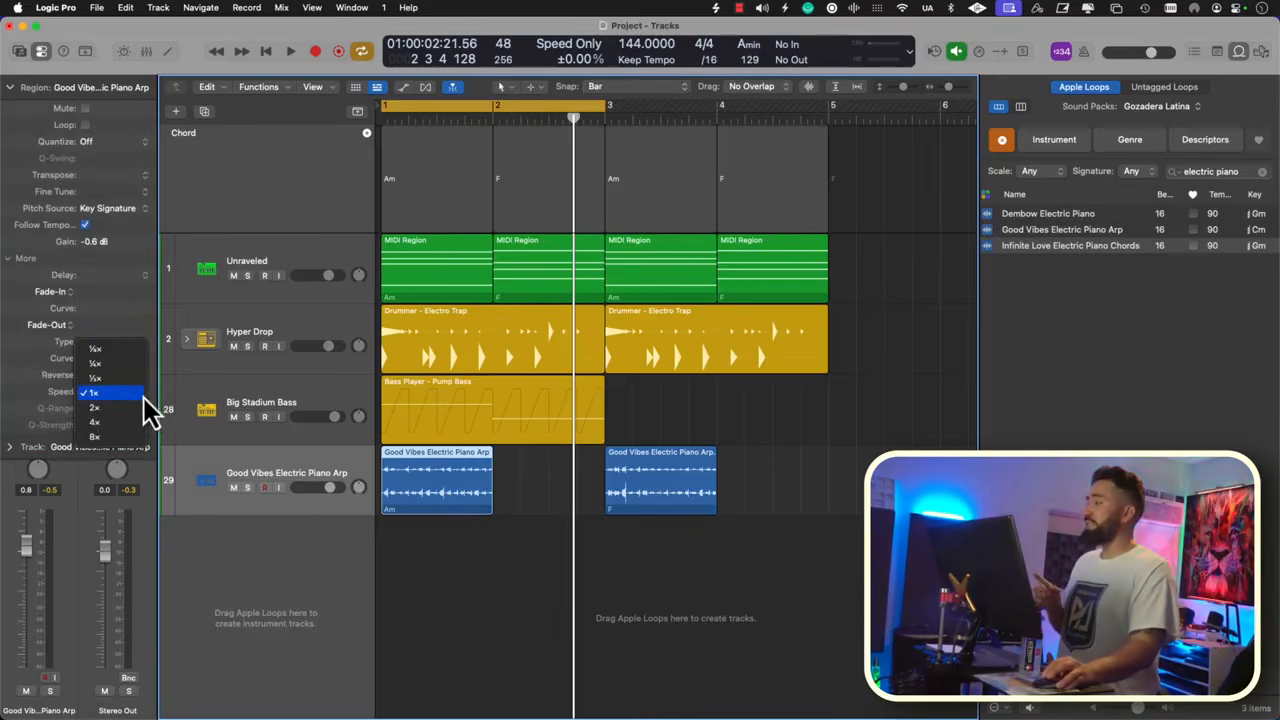
{"action": "left_click", "coordinate": [134, 399]}
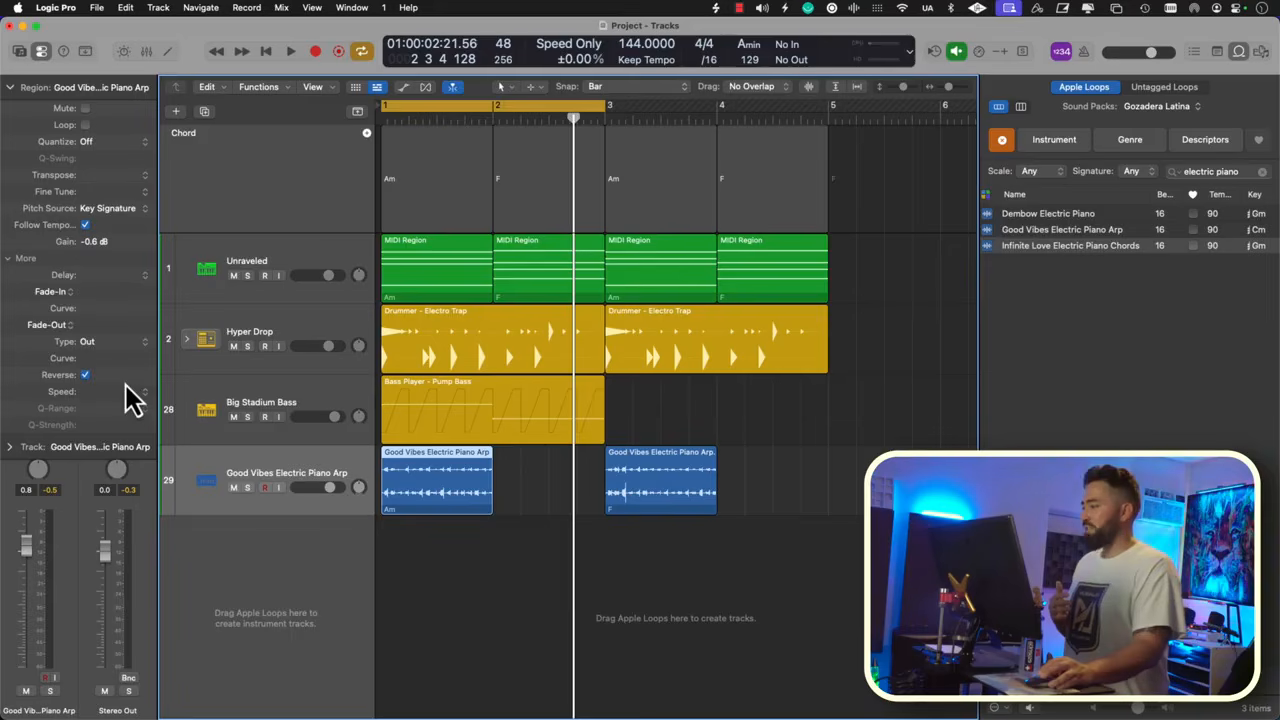
{"action": "left_click", "coordinate": [128, 393]}
{"action": "left_click", "coordinate": [127, 381]}
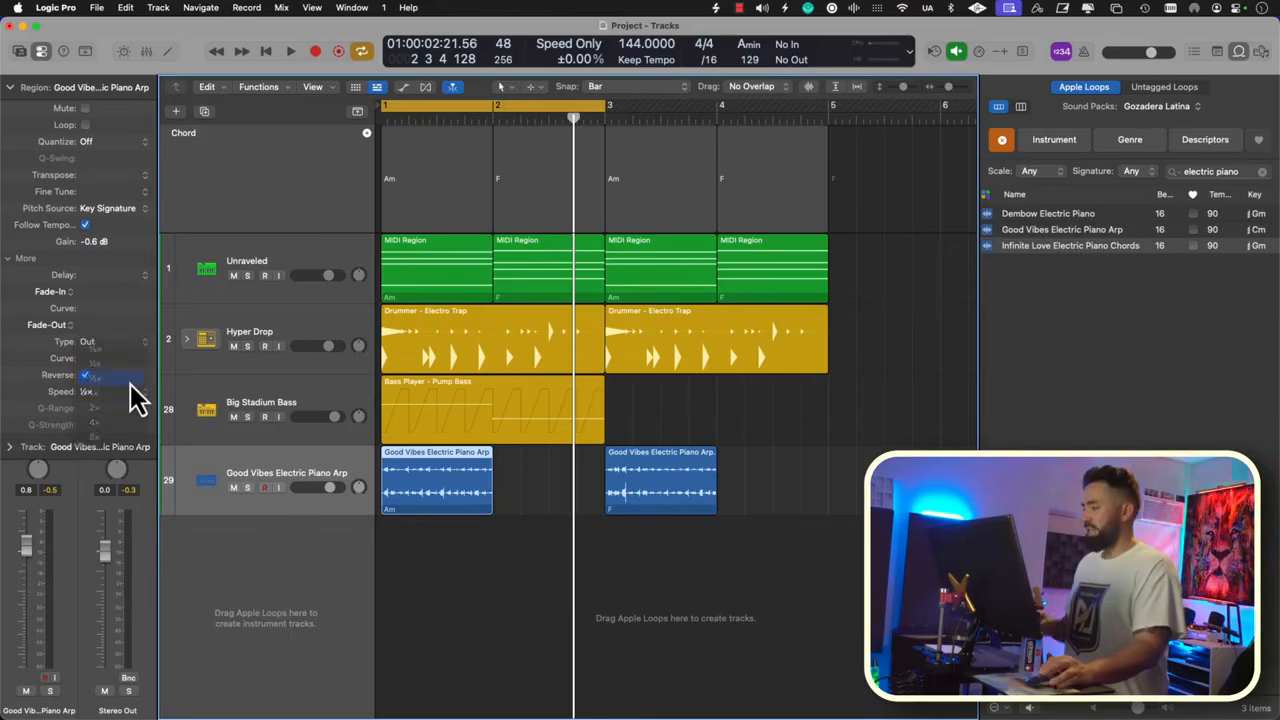
{"action": "left_click_drag", "start_coordinate": [600, 513], "coordinate": [521, 513]}
Step: Set the second electric piano region's Speed to ½× and trim it to end at bar 4
{"action": "left_click", "coordinate": [641, 500]}
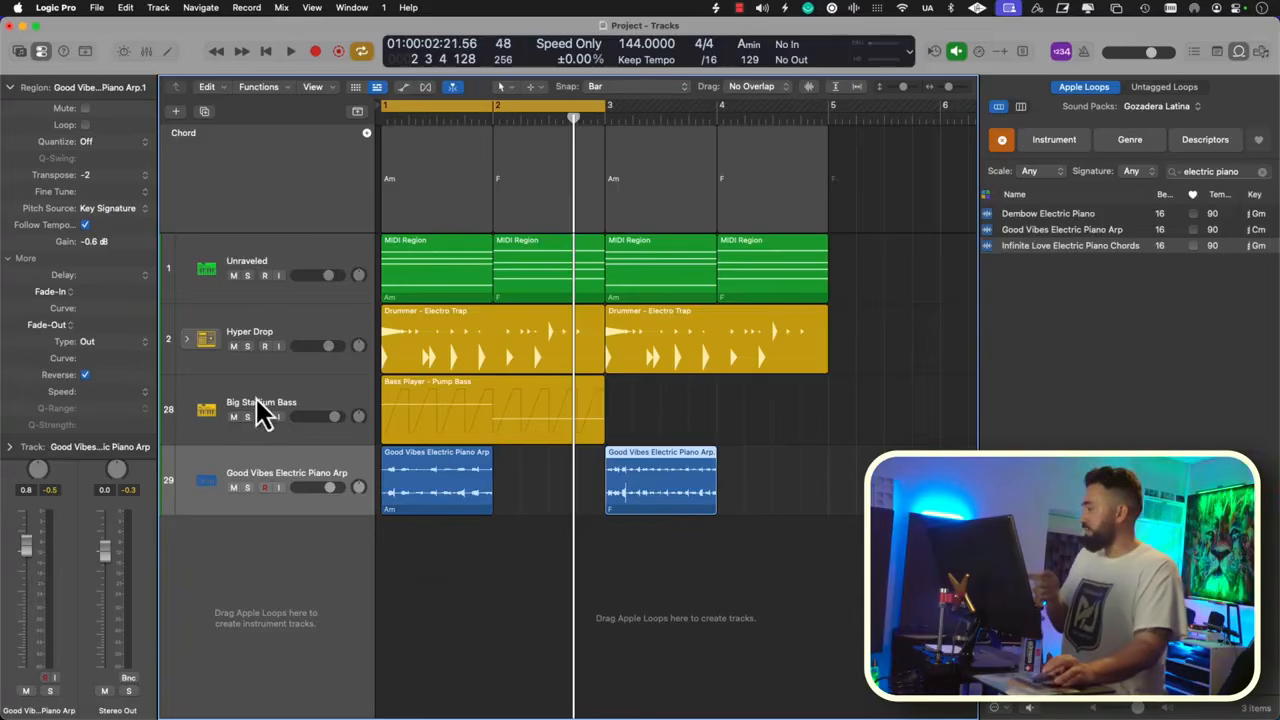
{"action": "left_click", "coordinate": [147, 394]}
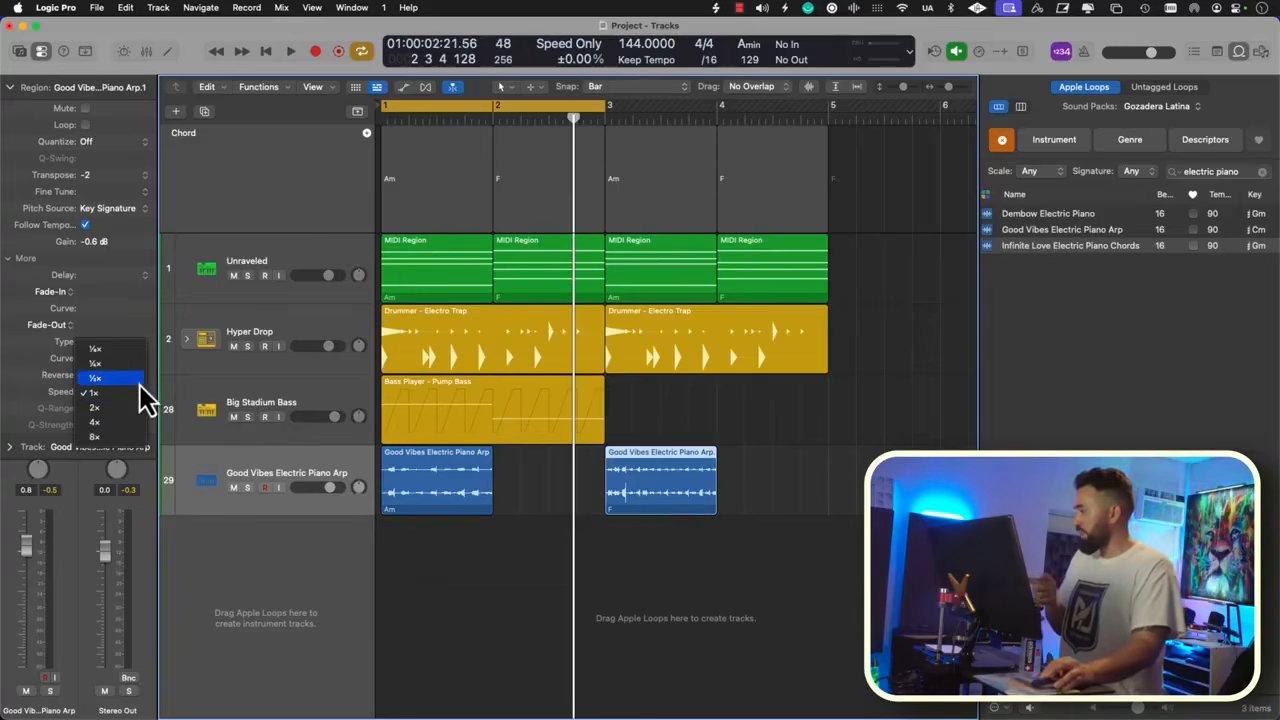
{"action": "left_click", "coordinate": [145, 396]}
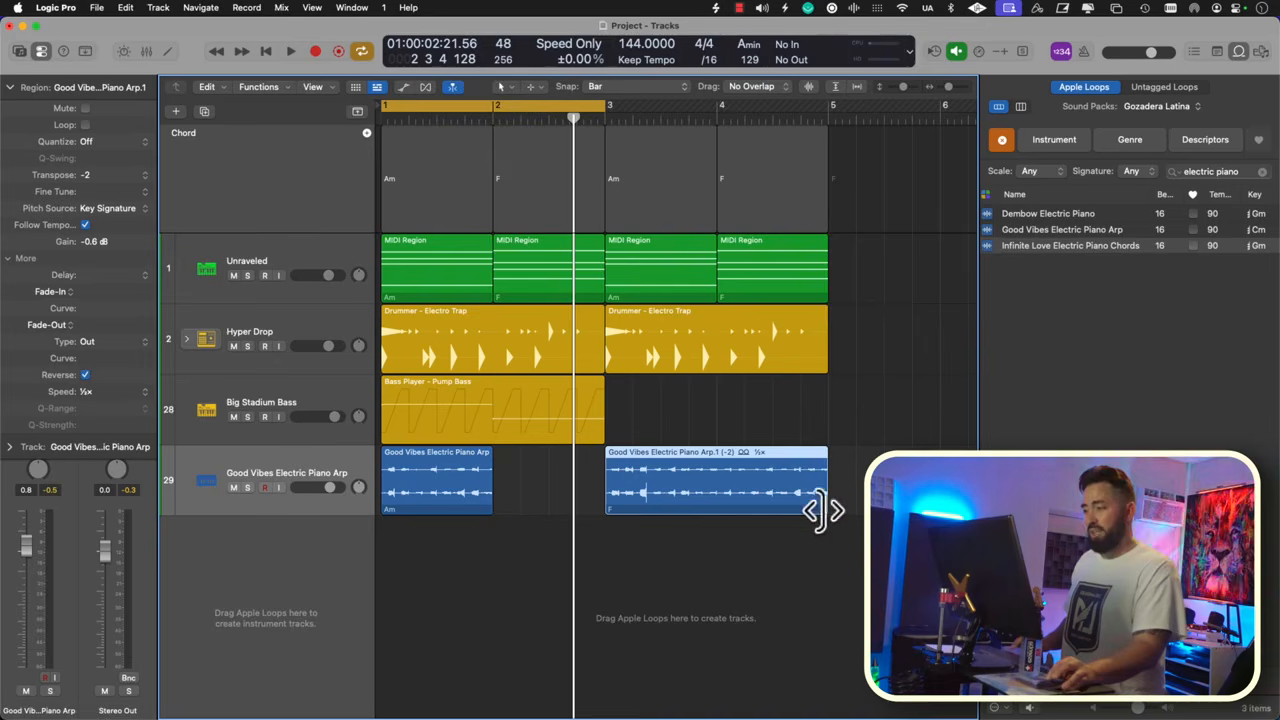
{"action": "left_click_drag", "start_coordinate": [822, 511], "coordinate": [716, 511]}
Step: Solo the Good Vibes Electric Piano Arp track, audition its slowed first region, and unsolo the track
{"action": "left_click", "coordinate": [249, 489]}
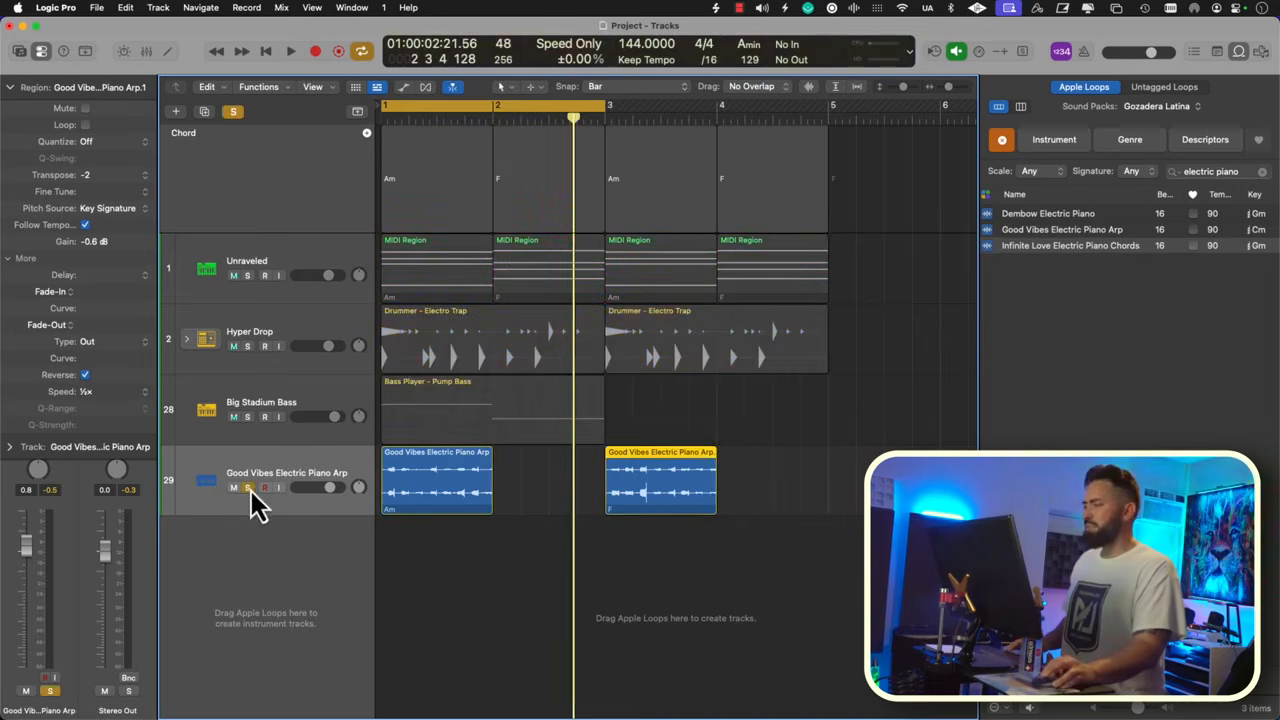
{"action": "left_click", "coordinate": [422, 490]}
{"action": "key", "text": "space"}
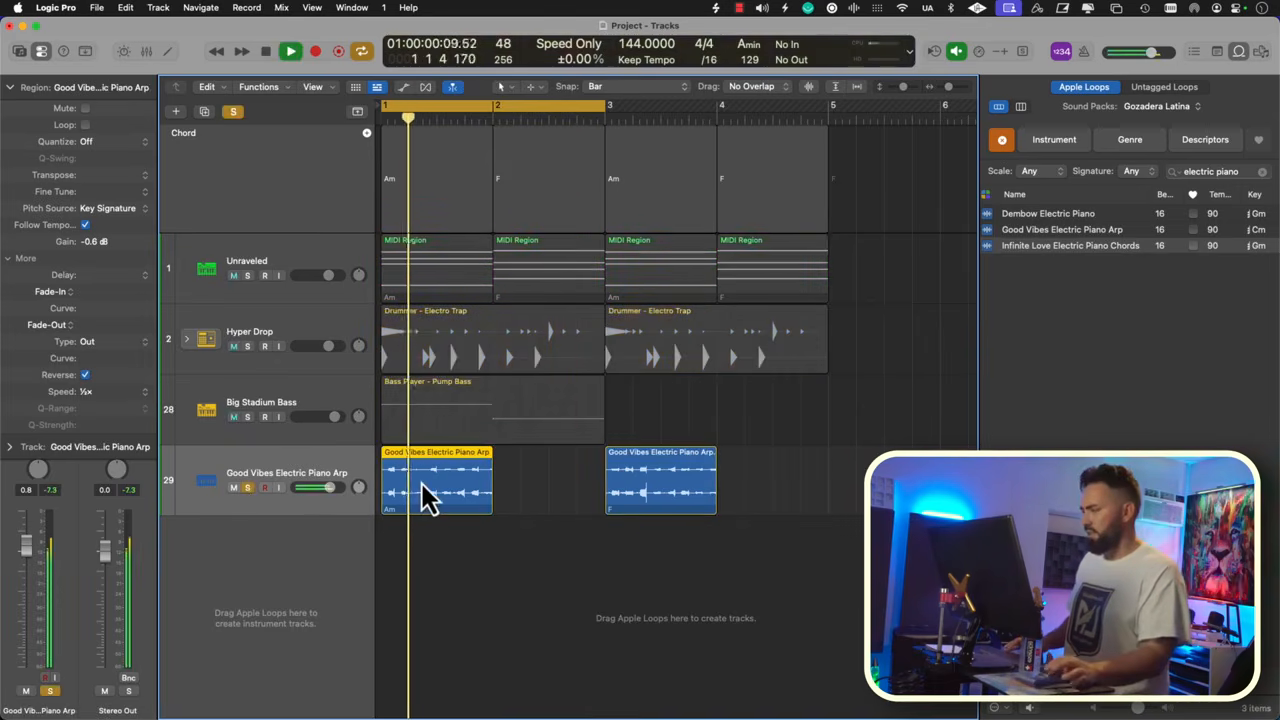
{"action": "key", "text": "space"}
{"action": "left_click", "coordinate": [247, 488]}
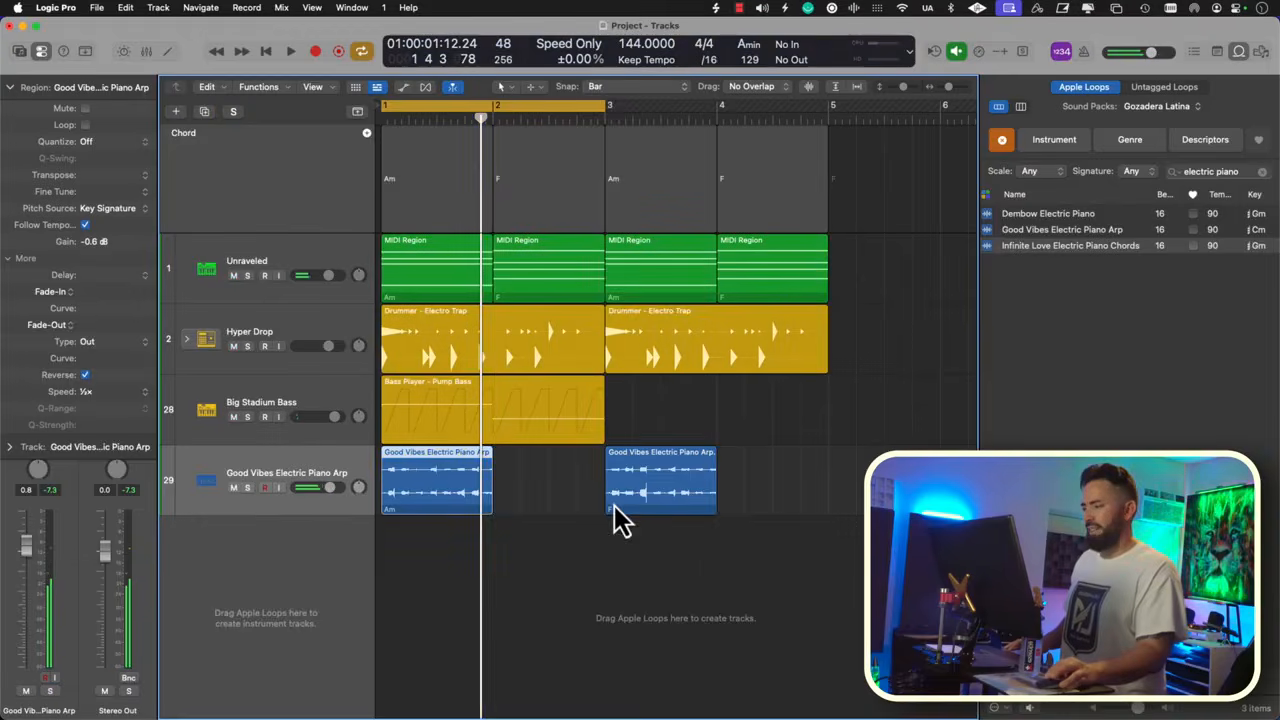
Step: Move the second electric piano region to bar 2 and play the arrangement with the region parameters collapsed and the Loop Browser hidden
{"action": "left_click_drag", "start_coordinate": [613, 505], "coordinate": [530, 523]}
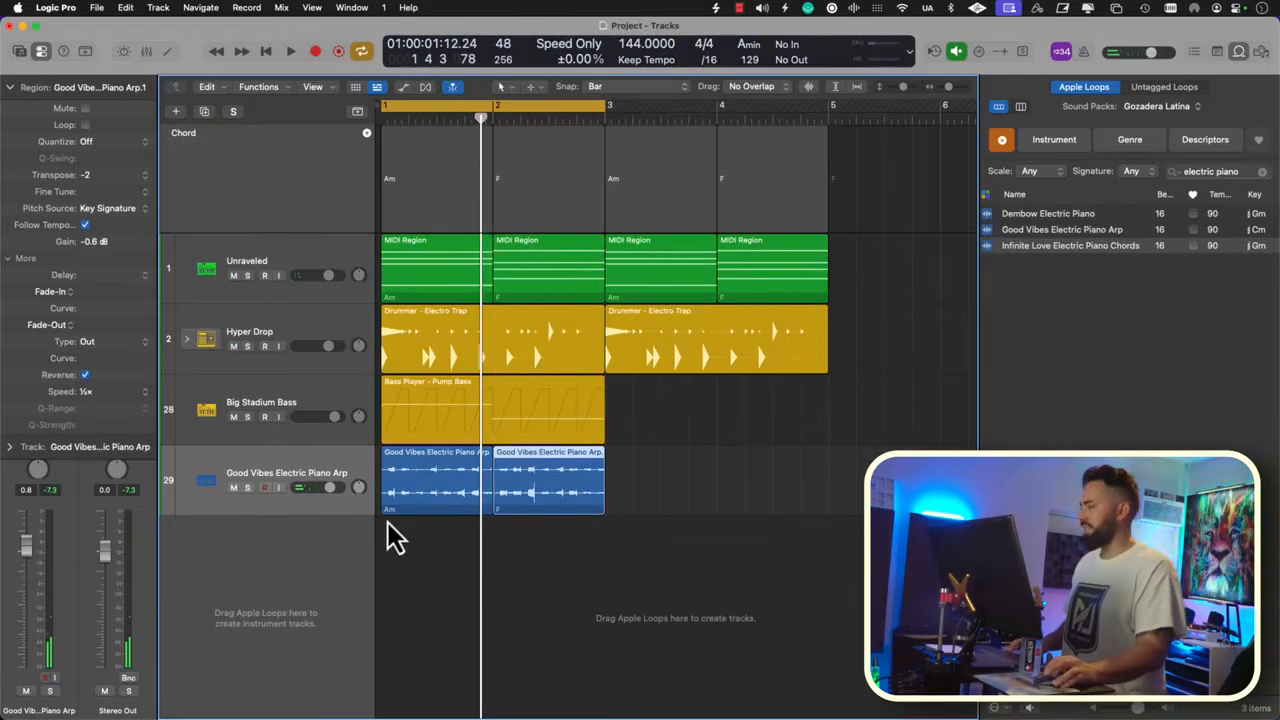
{"action": "key", "text": "space"}
{"action": "left_click", "coordinate": [20, 90]}
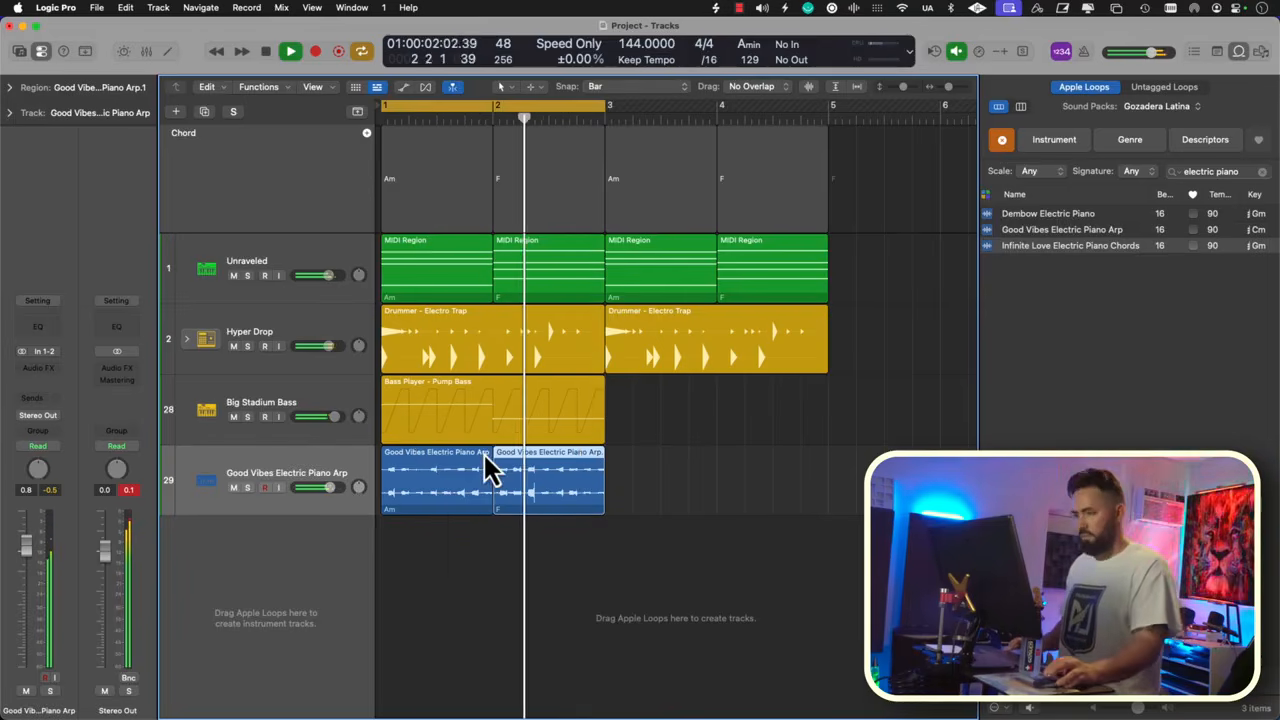
{"action": "key", "text": "o"}
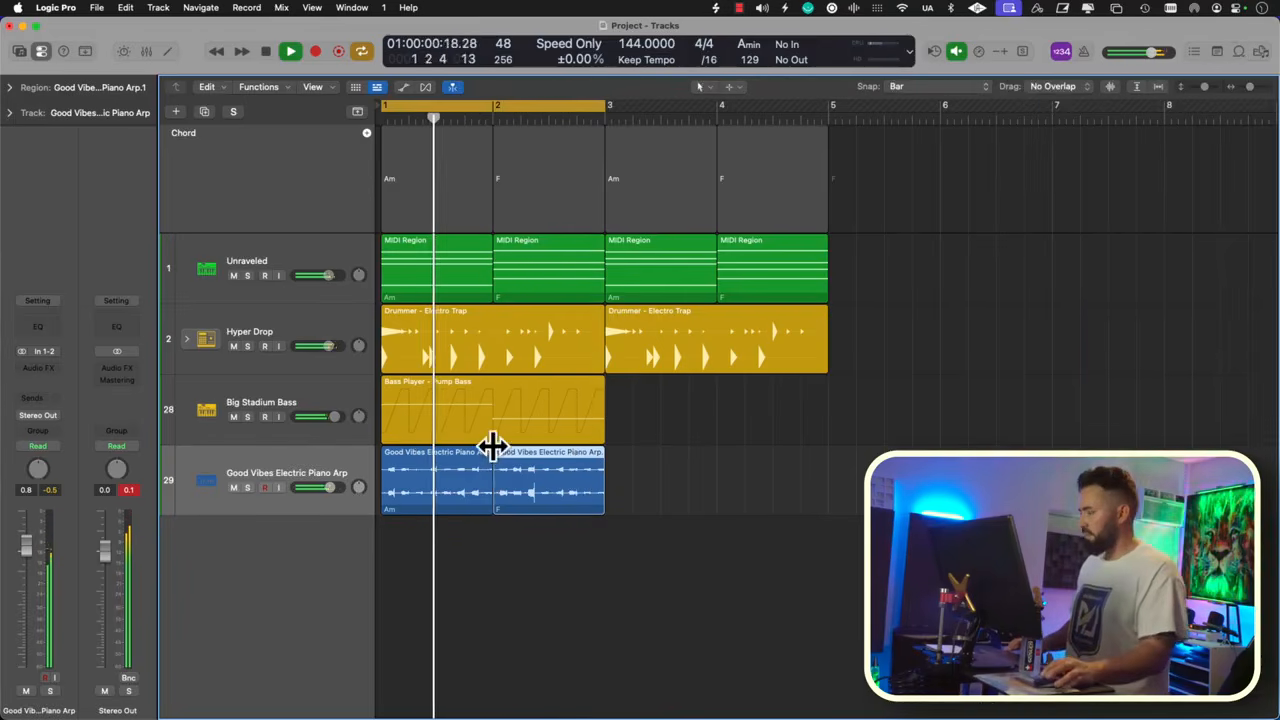
{"action": "key", "text": "space"}
{"action": "left_click", "coordinate": [342, 479]}
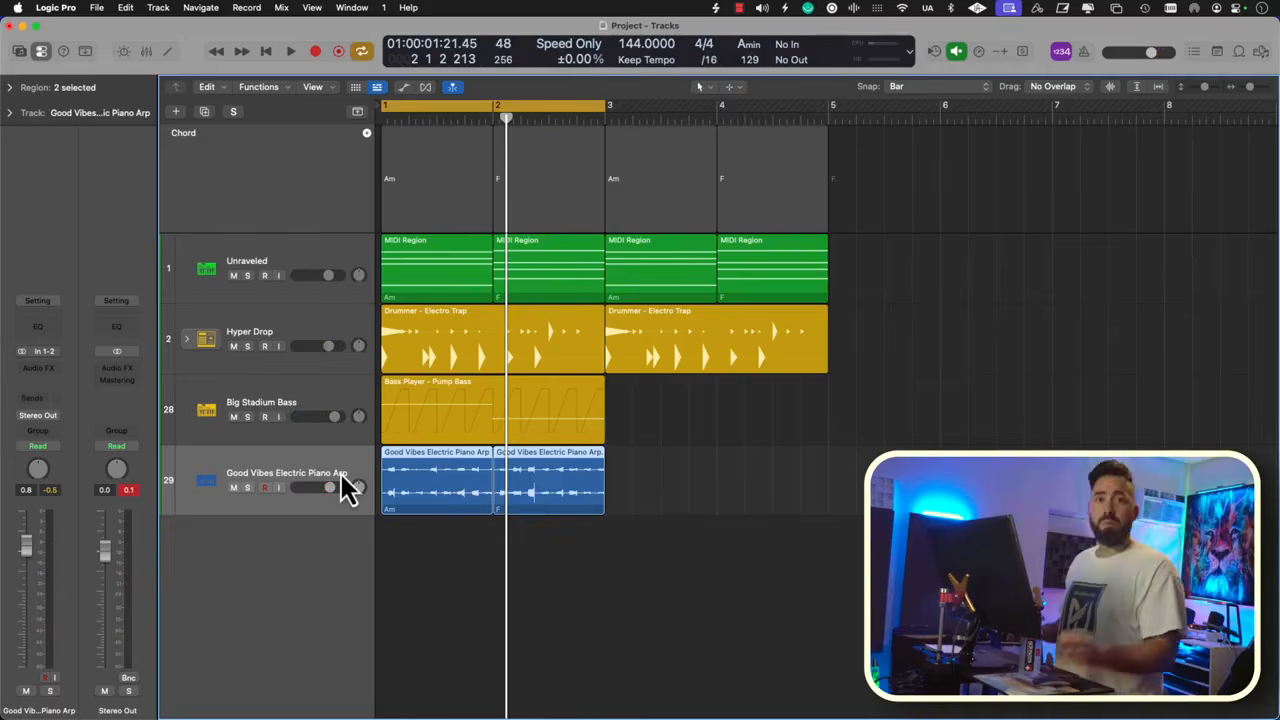
Step: Create a new software instrument track and load the Ballad acoustic piano patch from the Library
{"action": "key", "text": "alt+super+s"}
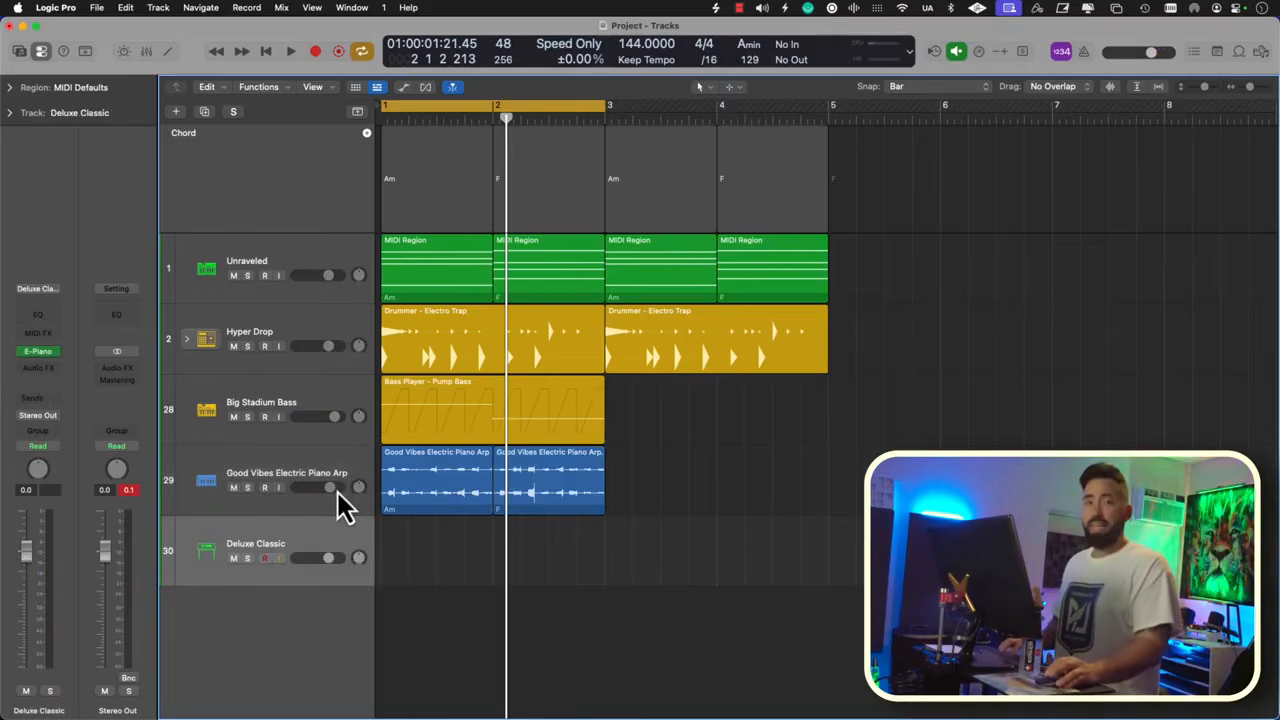
{"action": "key", "text": "y"}
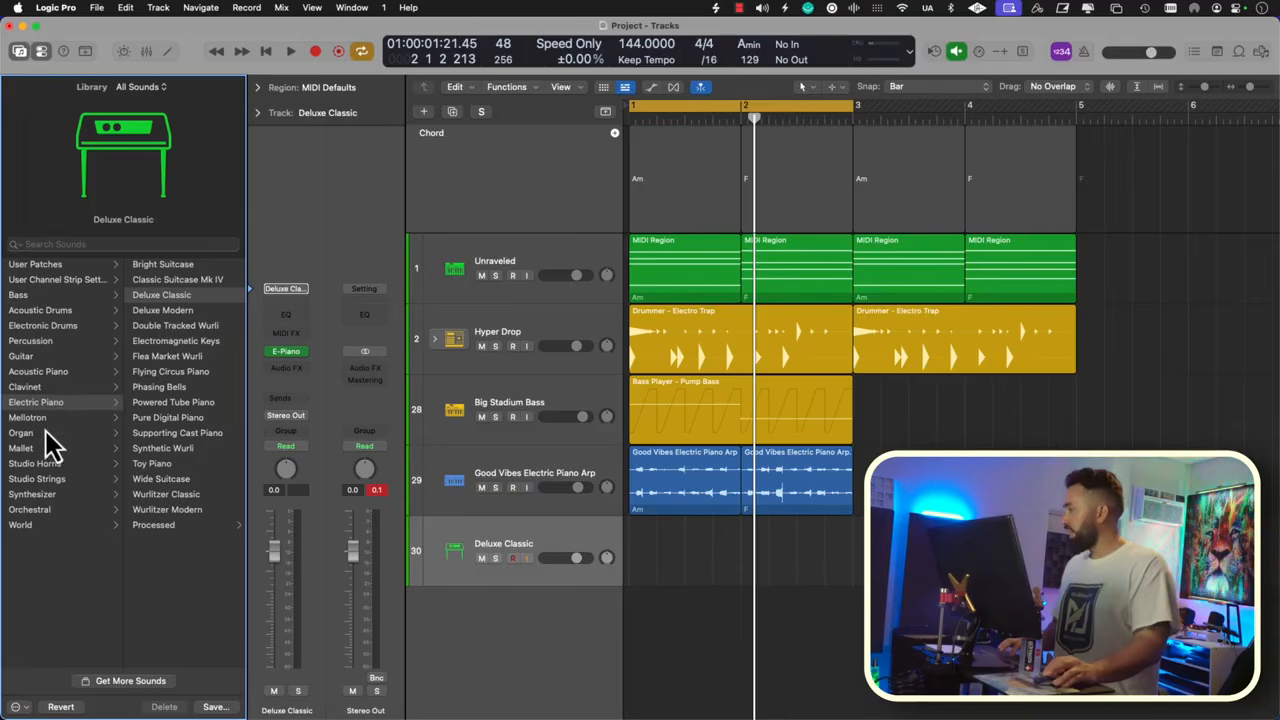
{"action": "left_click", "coordinate": [51, 373]}
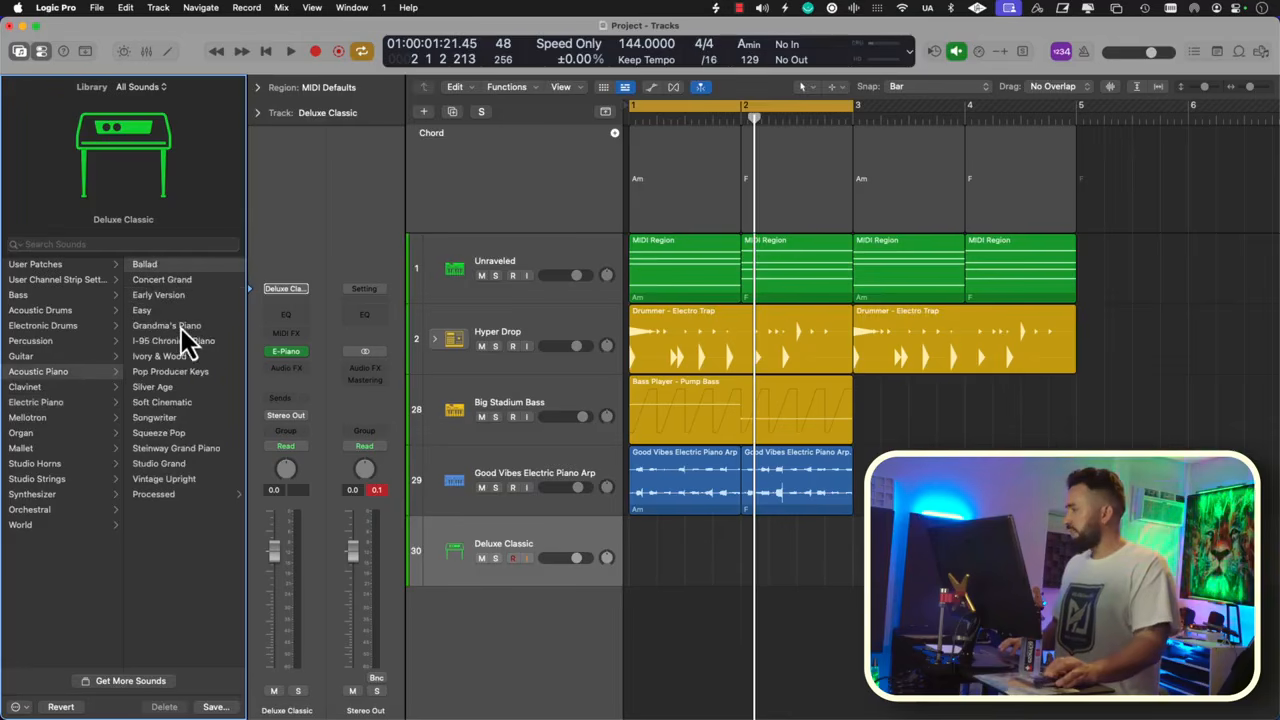
Step: Hide the Library and Inspector, and record a two-bar piano part on the Ballad track from bar 1
{"action": "key", "text": "y"}
{"action": "key", "text": "i"}
{"action": "key", "text": "Return"}
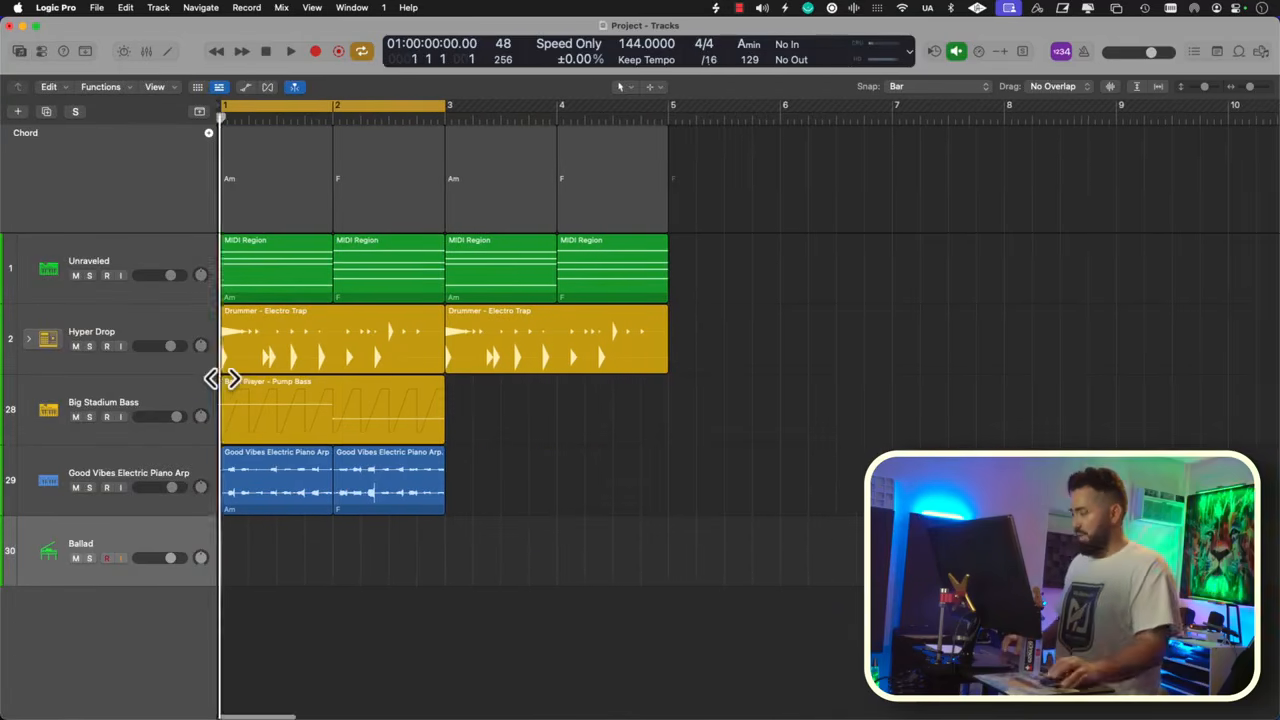
{"action": "key", "text": "r"}
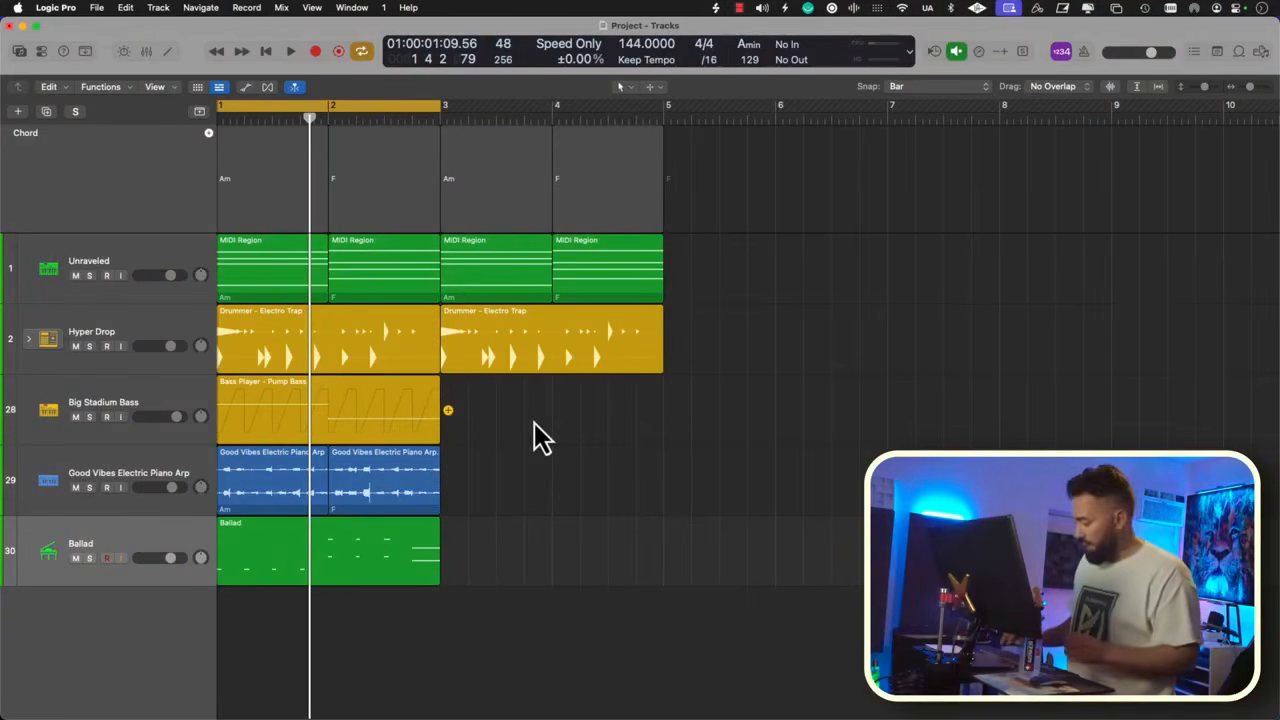
Step: Show the Mixer and, during playback, lower Hyper Drop to -1.5 dB, Big Stadium Bass to 1.9 dB, and the electric piano and Ballad faders
{"action": "key", "text": "x"}
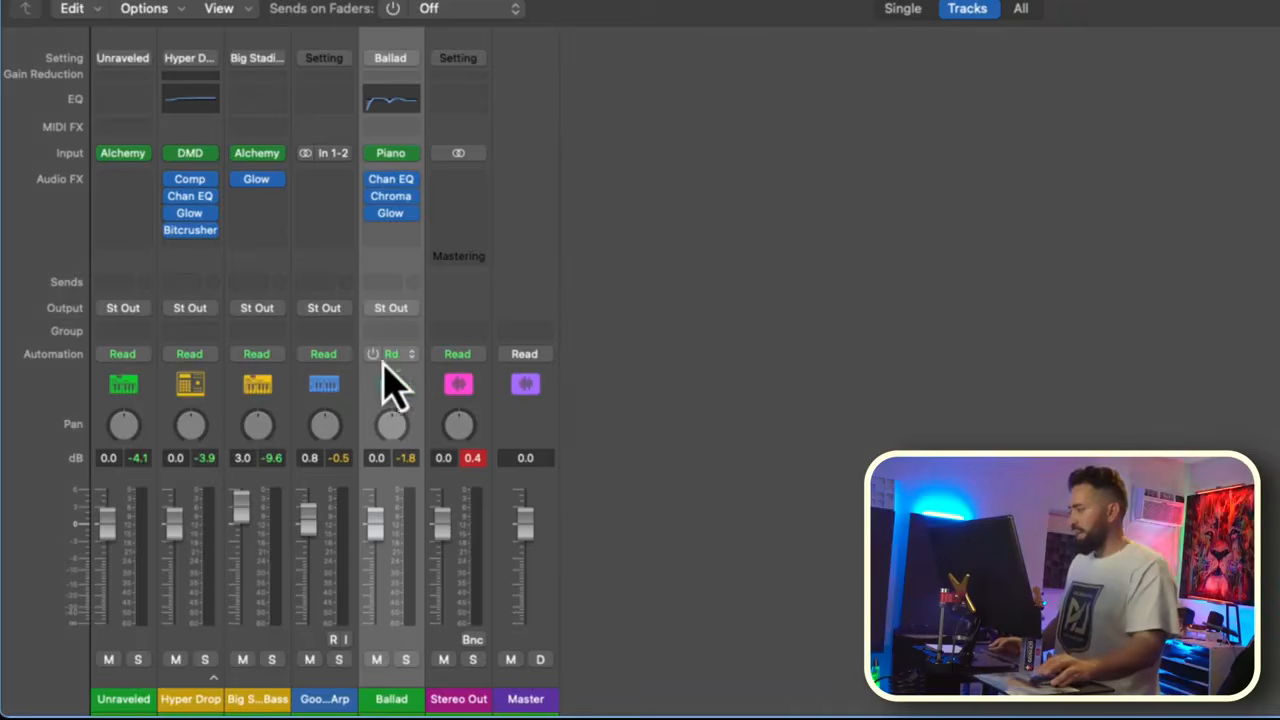
{"action": "key", "text": "space"}
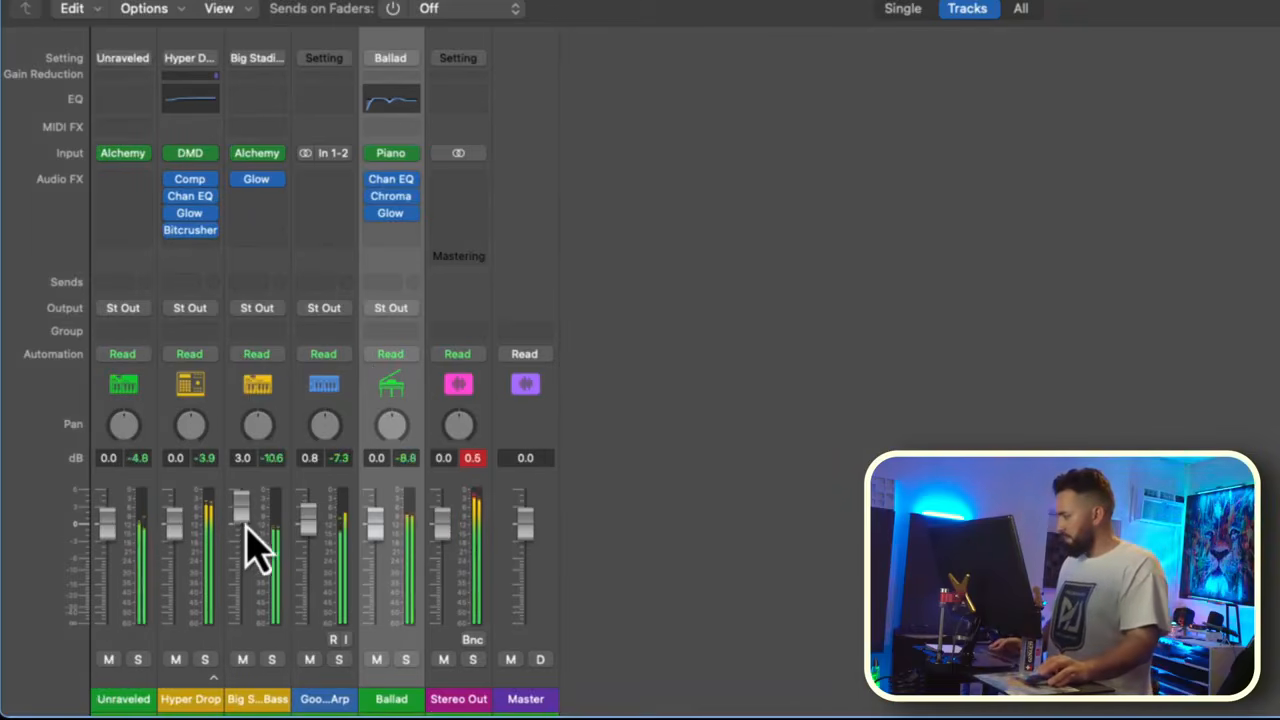
{"action": "left_click_drag", "start_coordinate": [375, 534], "coordinate": [200, 590]}
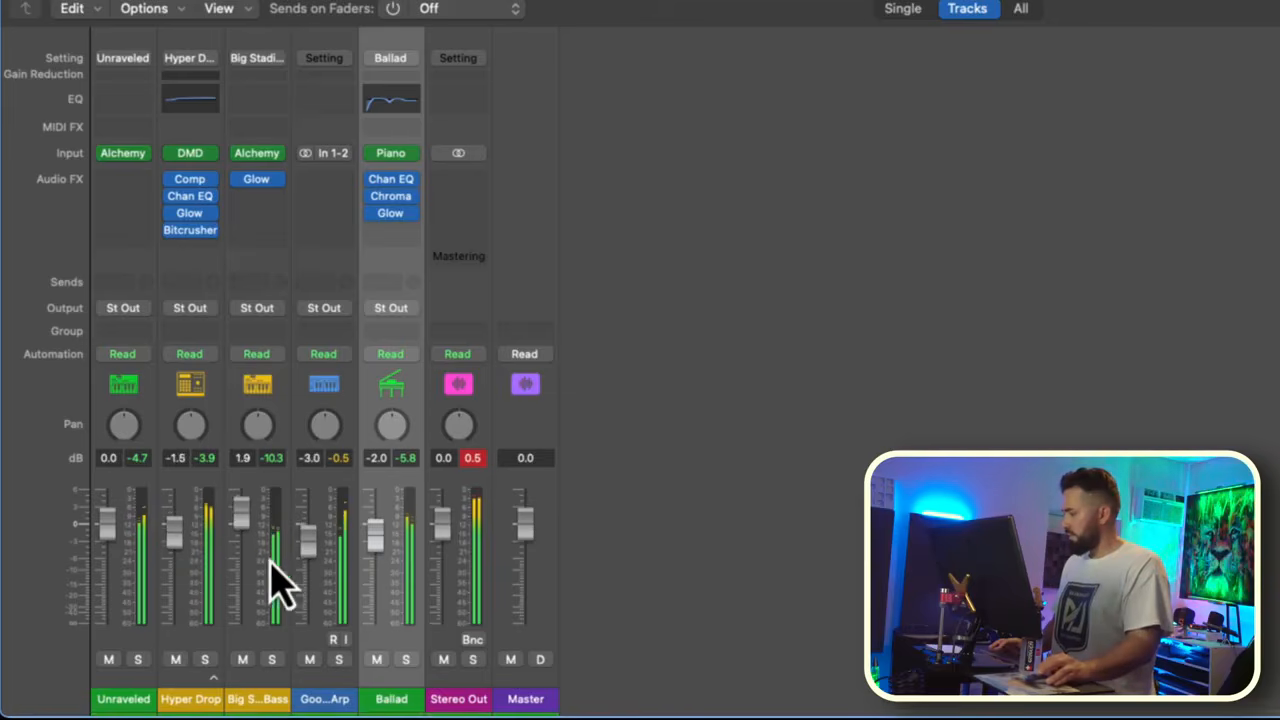
{"action": "left_click_drag", "start_coordinate": [376, 550], "coordinate": [309, 597]}
{"action": "left_click_drag", "start_coordinate": [318, 605], "coordinate": [320, 611]}
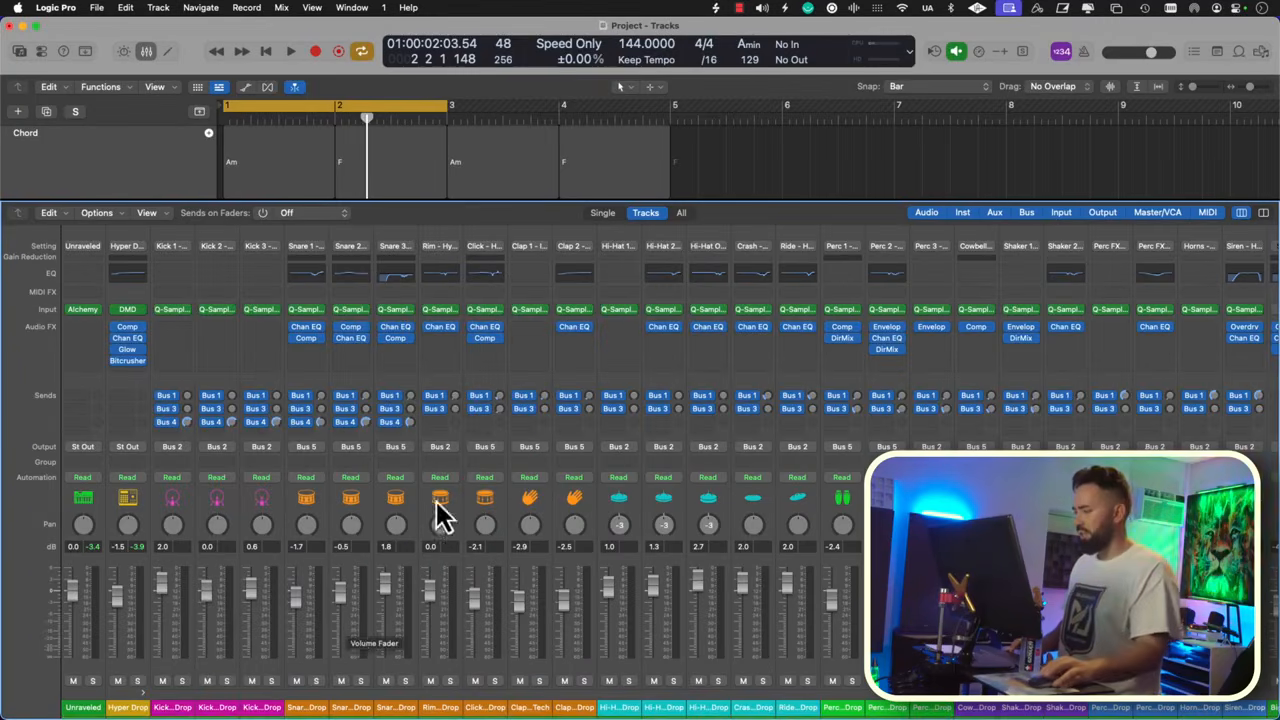
Step: During playback, pan Hi-Hat 1 to -16, the open hi-hat to +17, and the claps to -64 and +63 with faders at -0.8 and -0.4 dB
{"action": "key", "text": "Return"}
{"action": "key", "text": "space"}
{"action": "left_click_drag", "start_coordinate": [615, 536], "coordinate": [615, 540]}
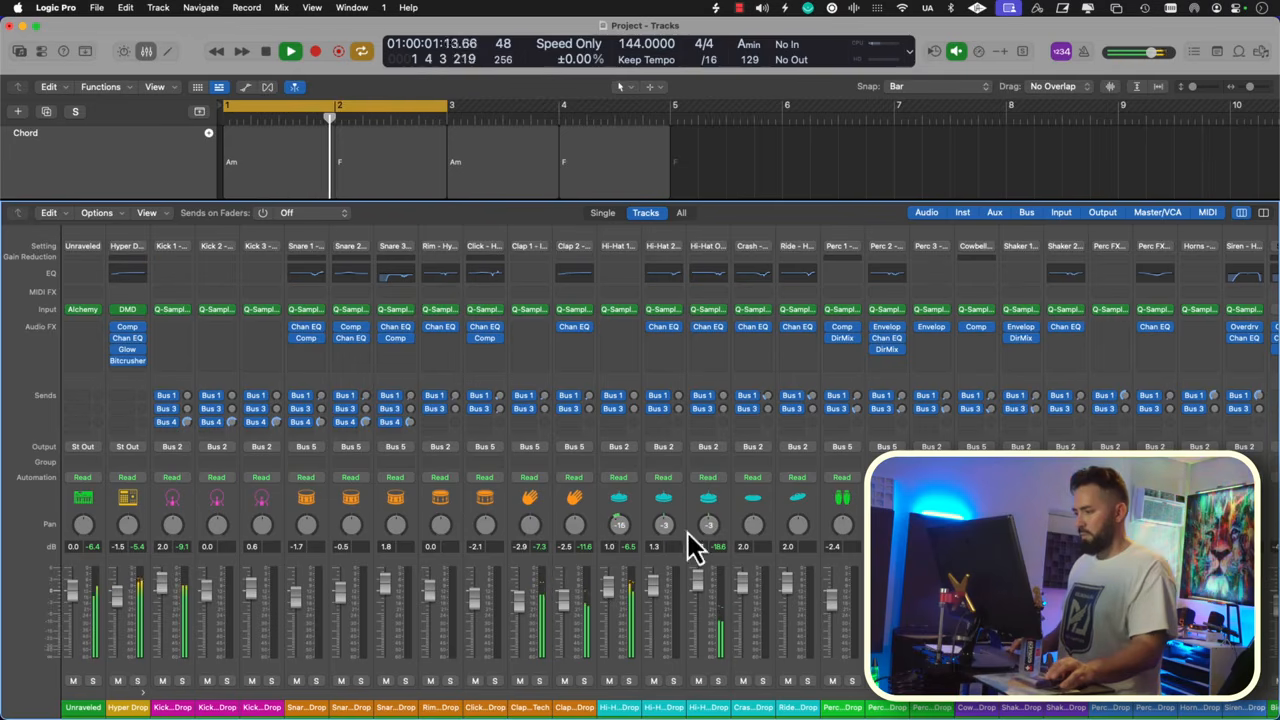
{"action": "left_click_drag", "start_coordinate": [713, 528], "coordinate": [714, 510]}
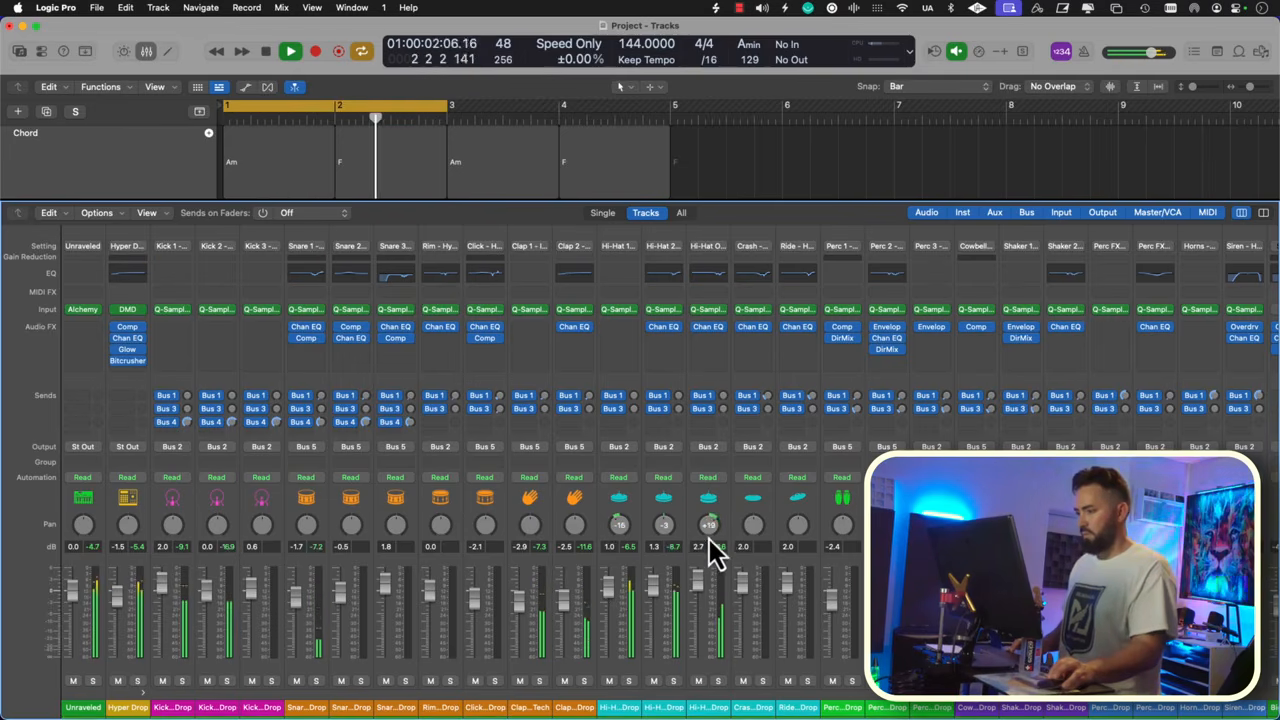
{"action": "left_click", "coordinate": [708, 540]}
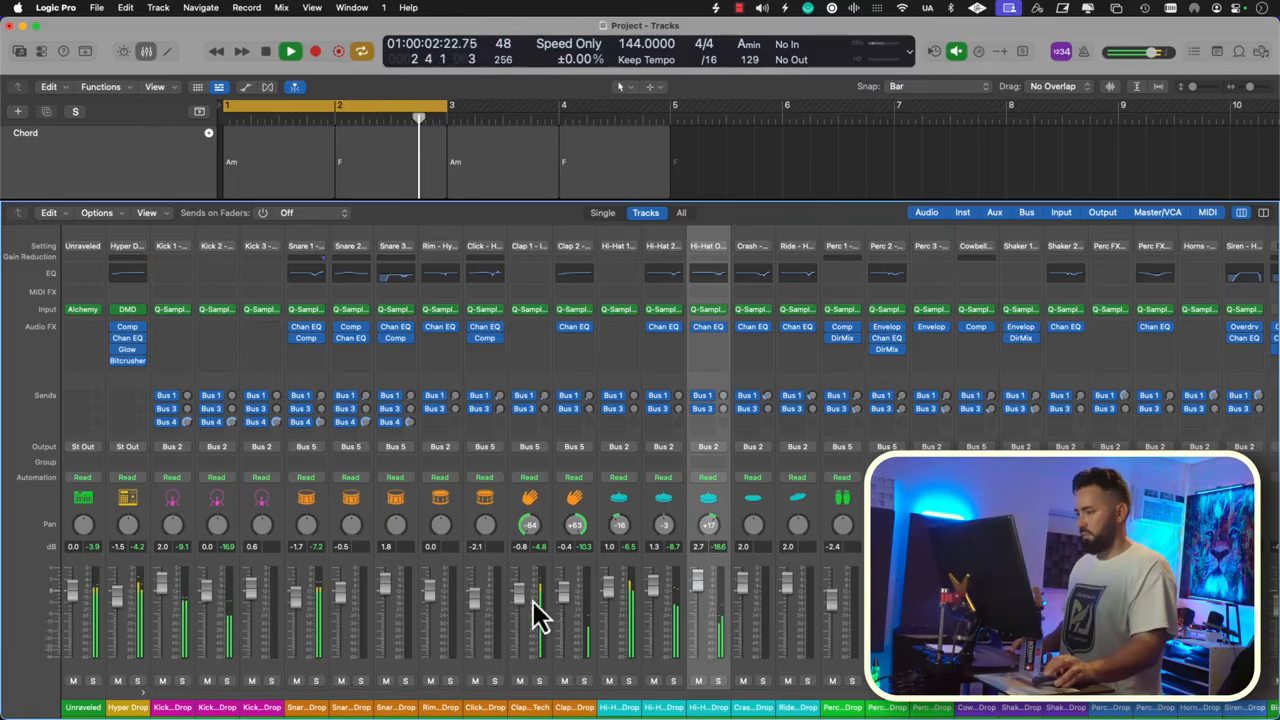
Step: Hide the Mixer and extend the cycle range to the start of bar 5
{"action": "key", "text": "x"}
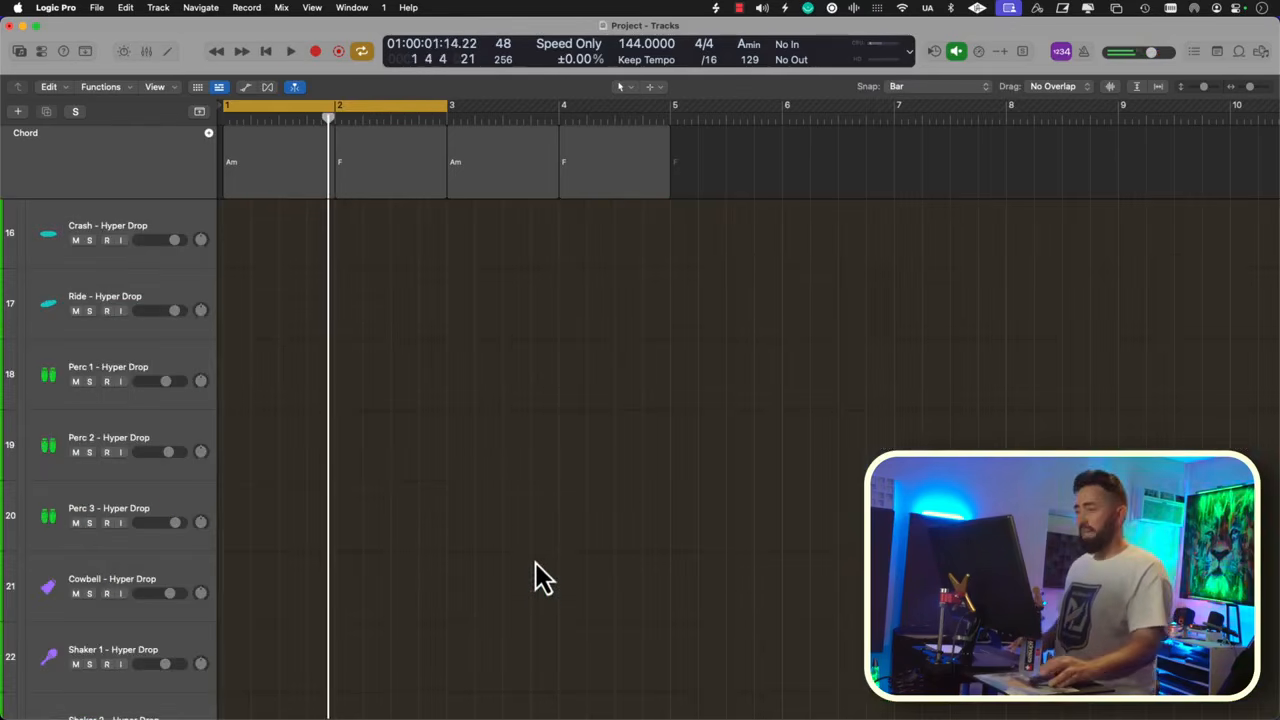
{"action": "scroll", "coordinate": [536, 563], "scroll_direction": "down", "scroll_amount": 8}
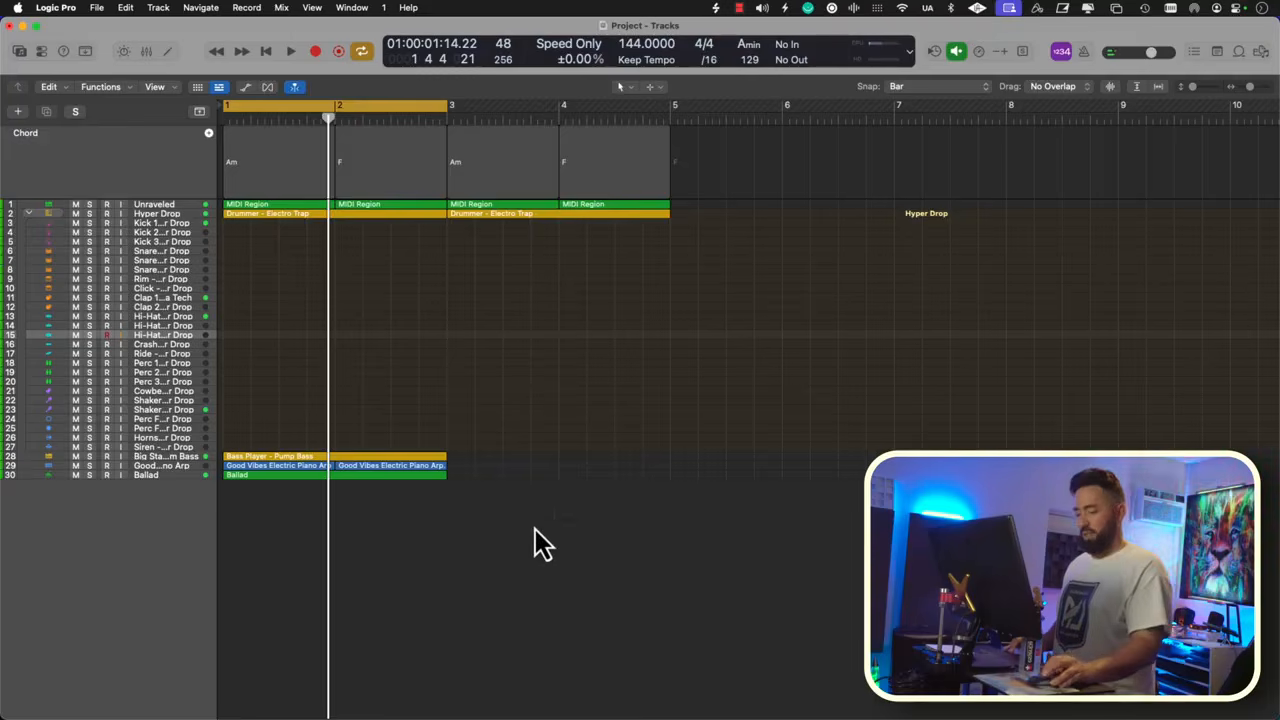
{"action": "scroll", "coordinate": [535, 529], "scroll_direction": "up", "scroll_amount": 2}
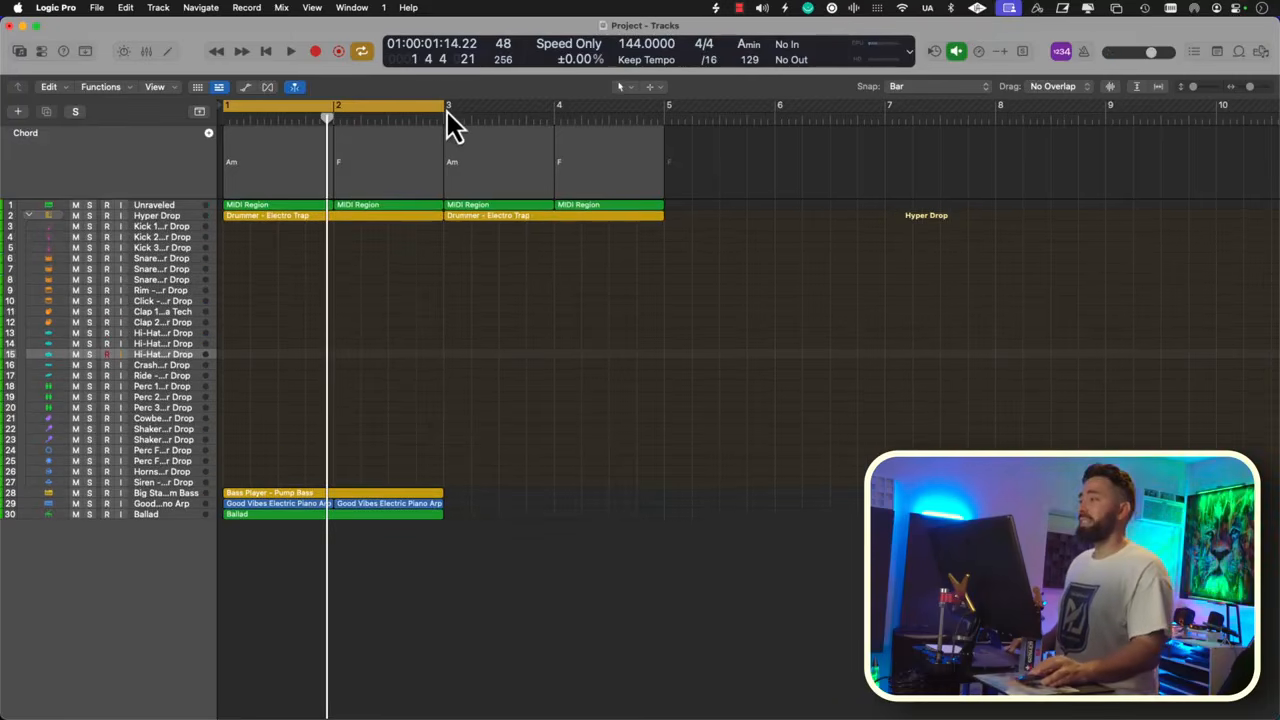
{"action": "left_click_drag", "start_coordinate": [445, 106], "coordinate": [660, 135]}
Step: Collapse the Hyper Drop track stack and repeat the bass, electric piano and Ballad regions across bars 3 and 4
{"action": "scroll", "coordinate": [450, 392], "scroll_direction": "up", "scroll_amount": 5}
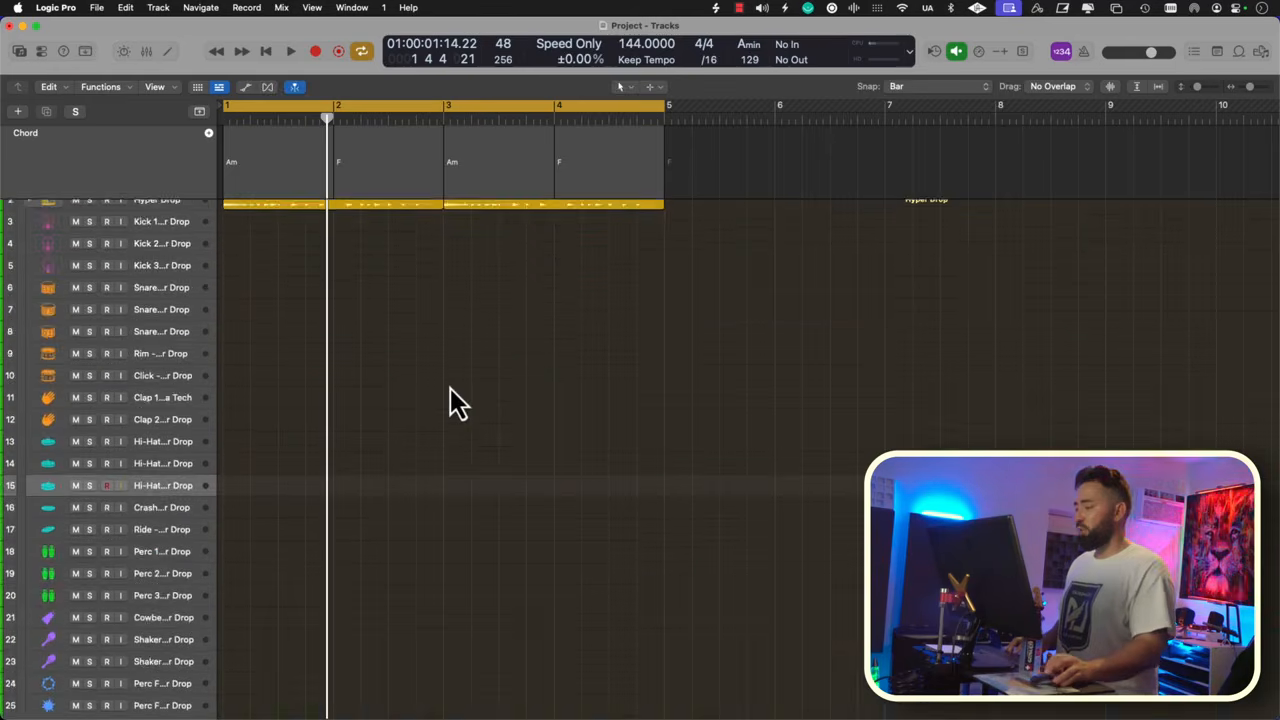
{"action": "scroll", "coordinate": [443, 382], "scroll_direction": "down", "scroll_amount": 2}
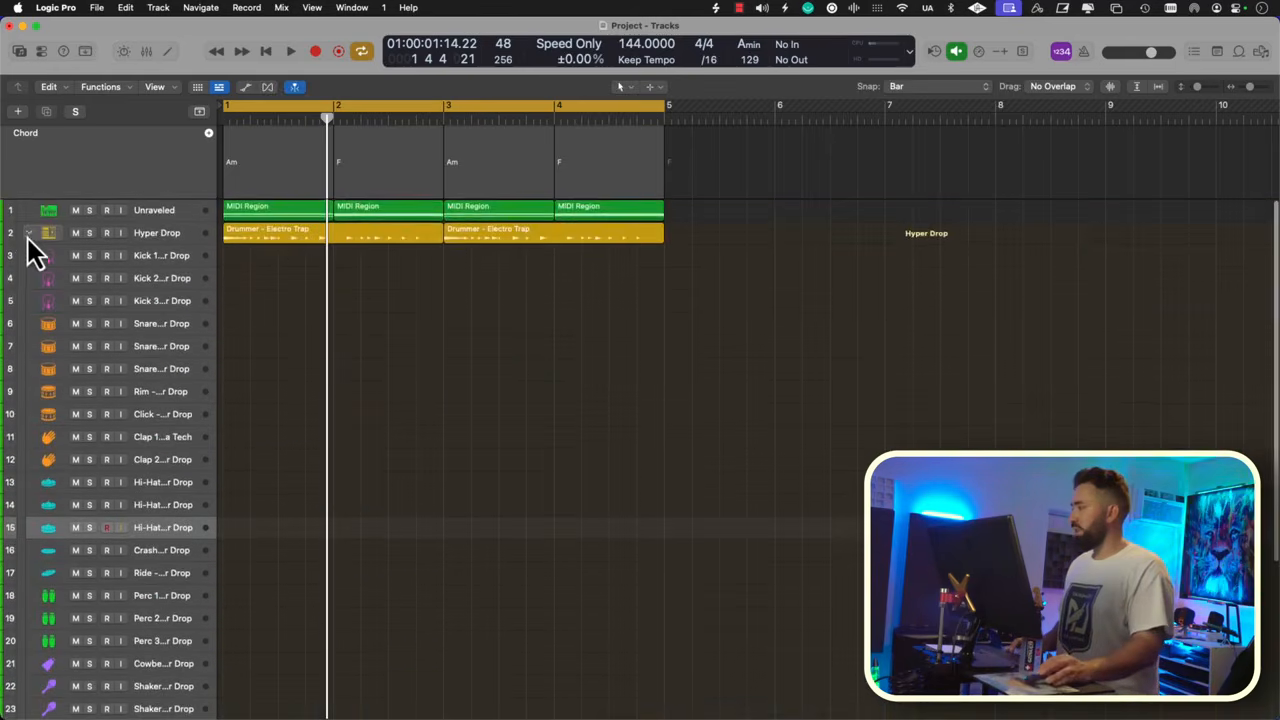
{"action": "left_click", "coordinate": [28, 234]}
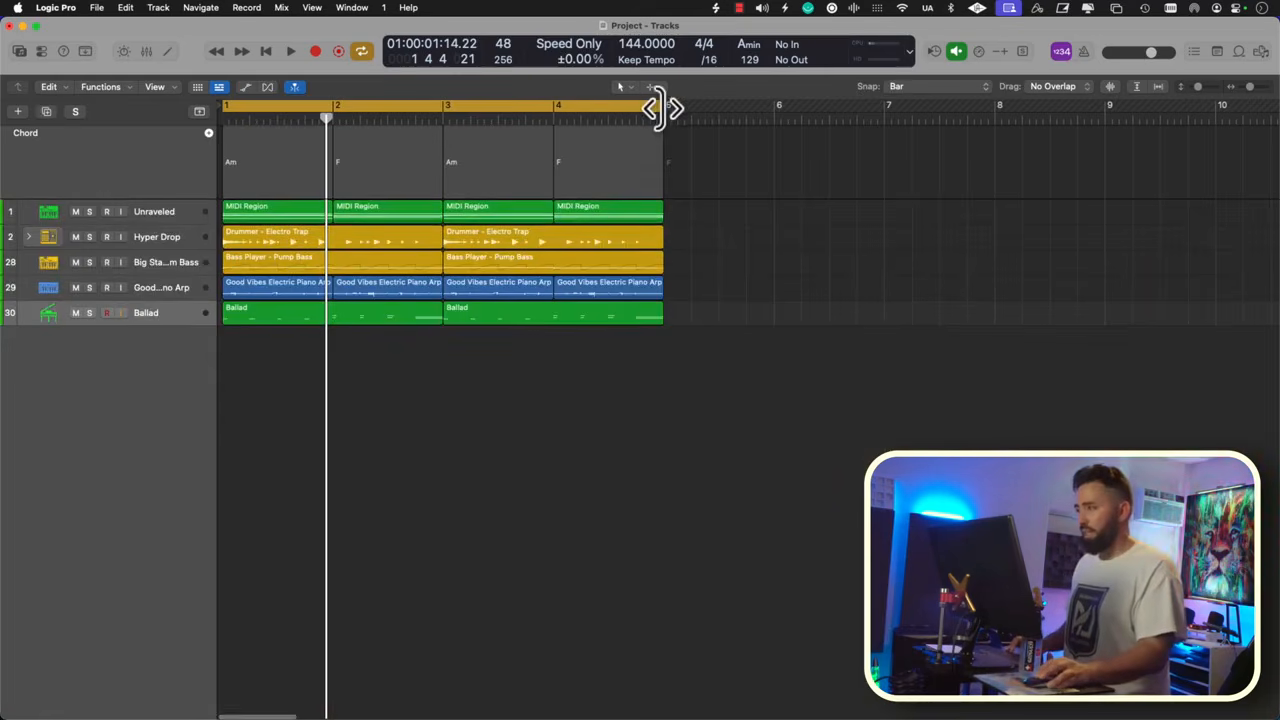
Step: Extend the cycle range's end partway into bar 5 and play the arrangement
{"action": "left_click_drag", "start_coordinate": [660, 108], "coordinate": [703, 112]}
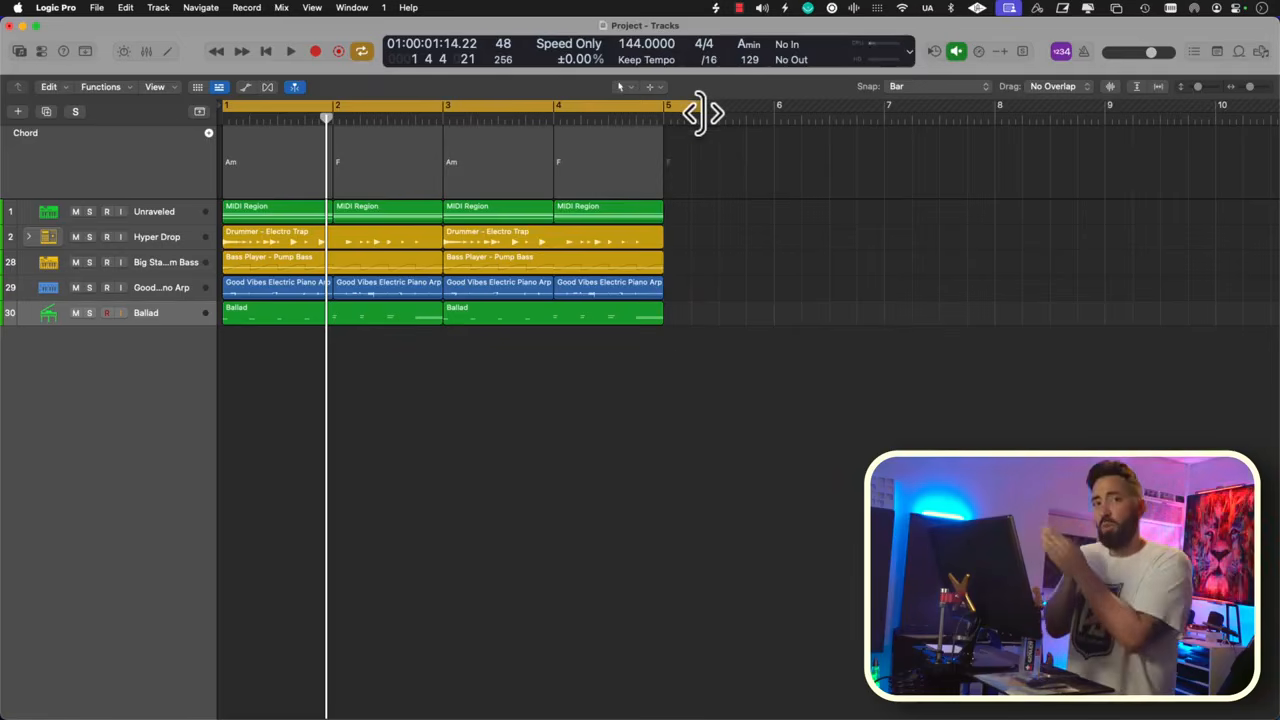
{"action": "key", "text": "space"}
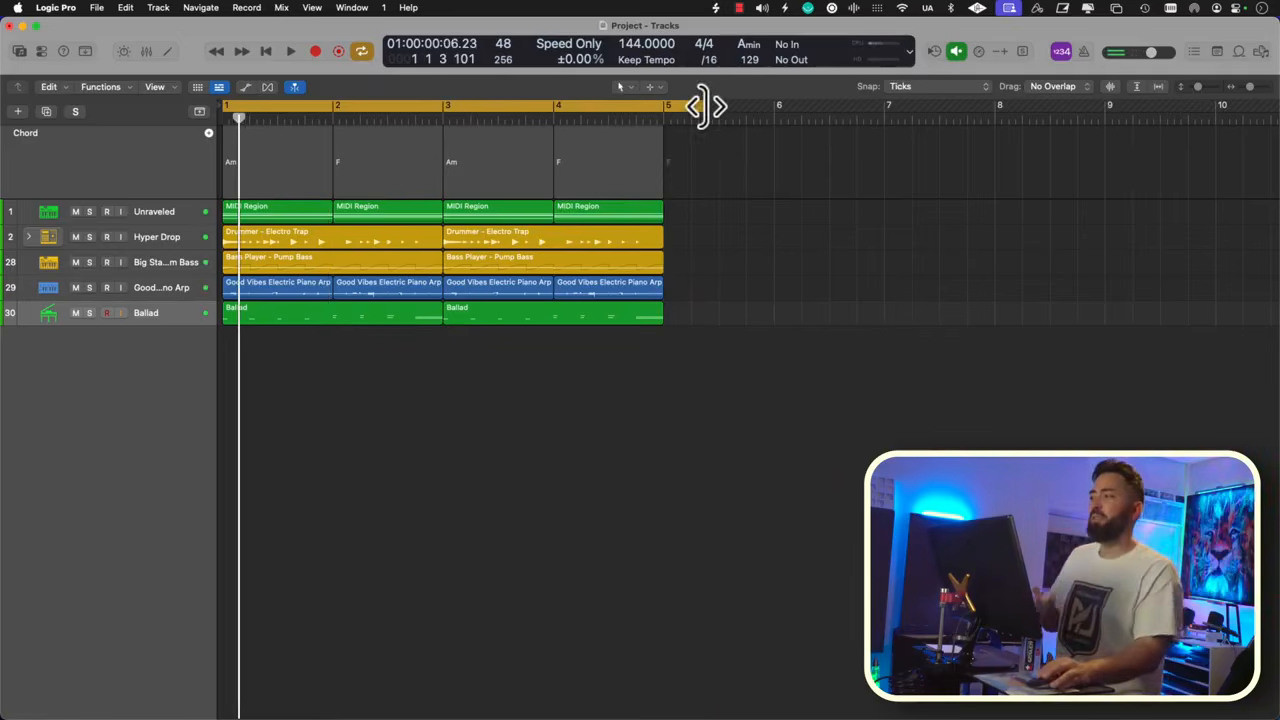
Step: Extend the cycle range's end to late in bar 6, play the arrangement's ending, and return the stopped playhead to the start
{"action": "left_click_drag", "start_coordinate": [705, 107], "coordinate": [866, 118]}
{"action": "left_click", "coordinate": [537, 121]}
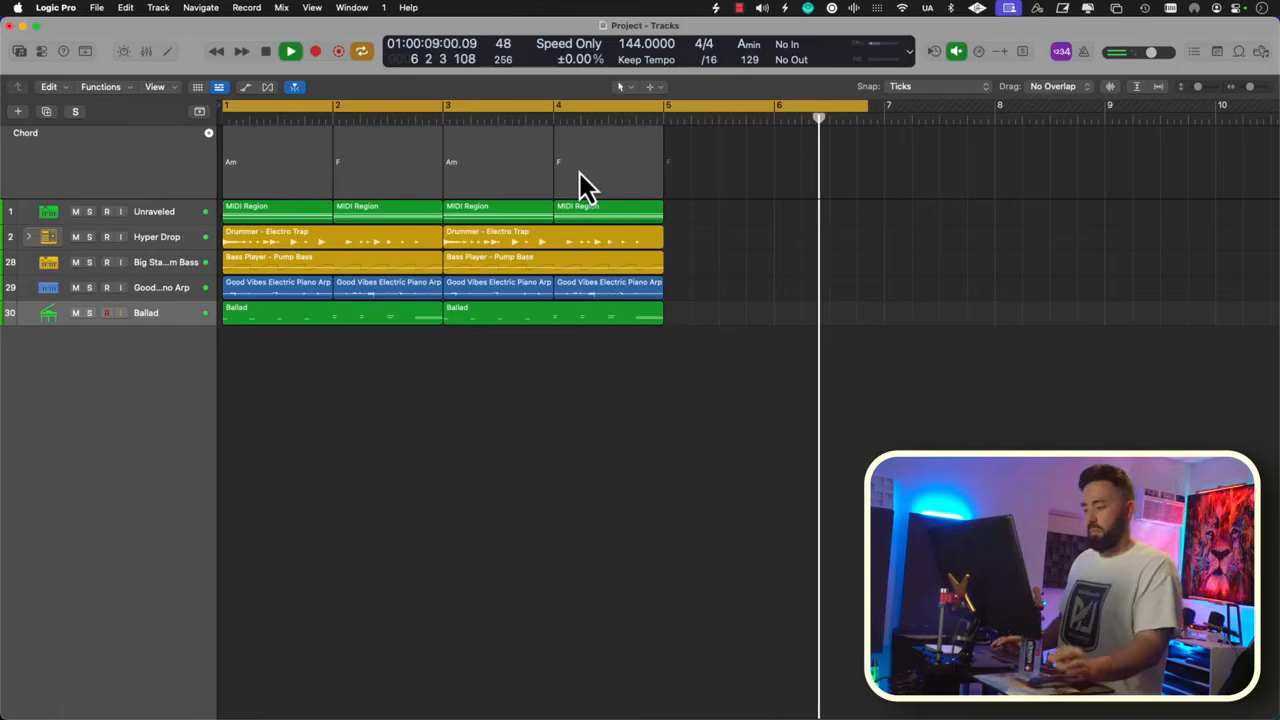
{"action": "key", "text": "space"}
{"action": "key", "text": "Return"}
Step: Bounce the cycle range as an MP3, naming the file 1st Track and choosing the Desktop as its location
{"action": "key", "text": "super+b"}
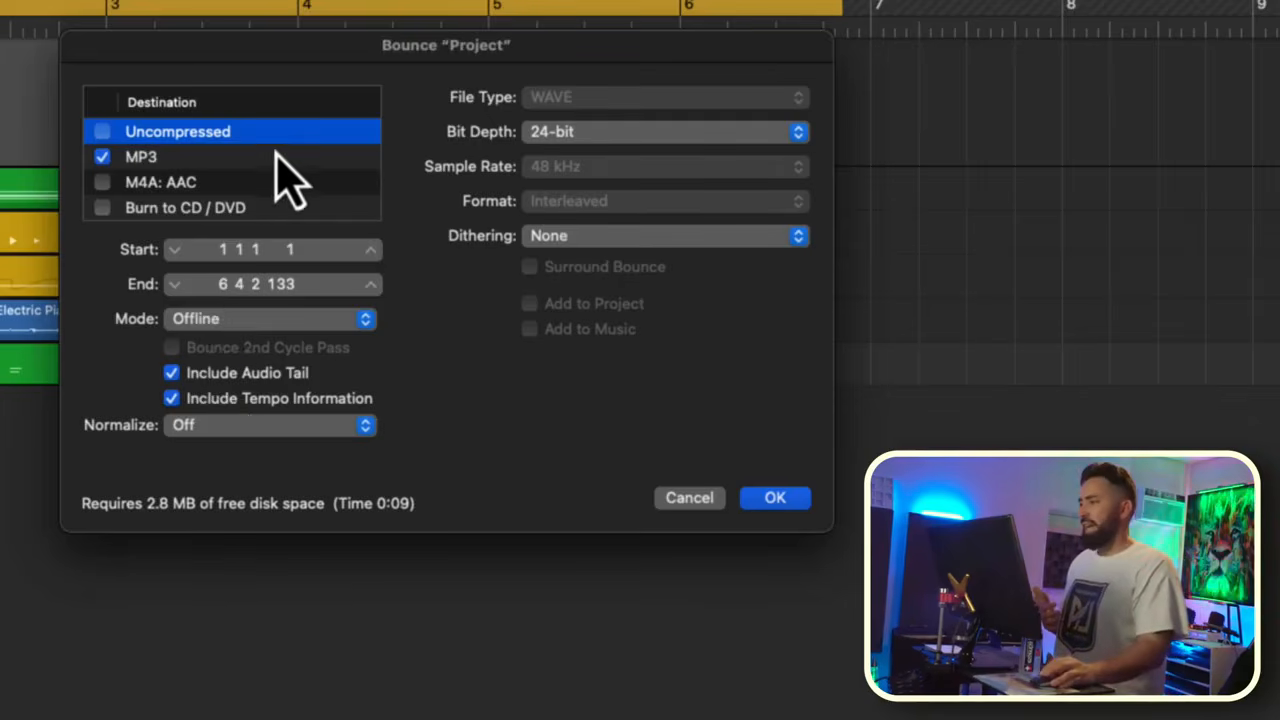
{"action": "left_click", "coordinate": [178, 157]}
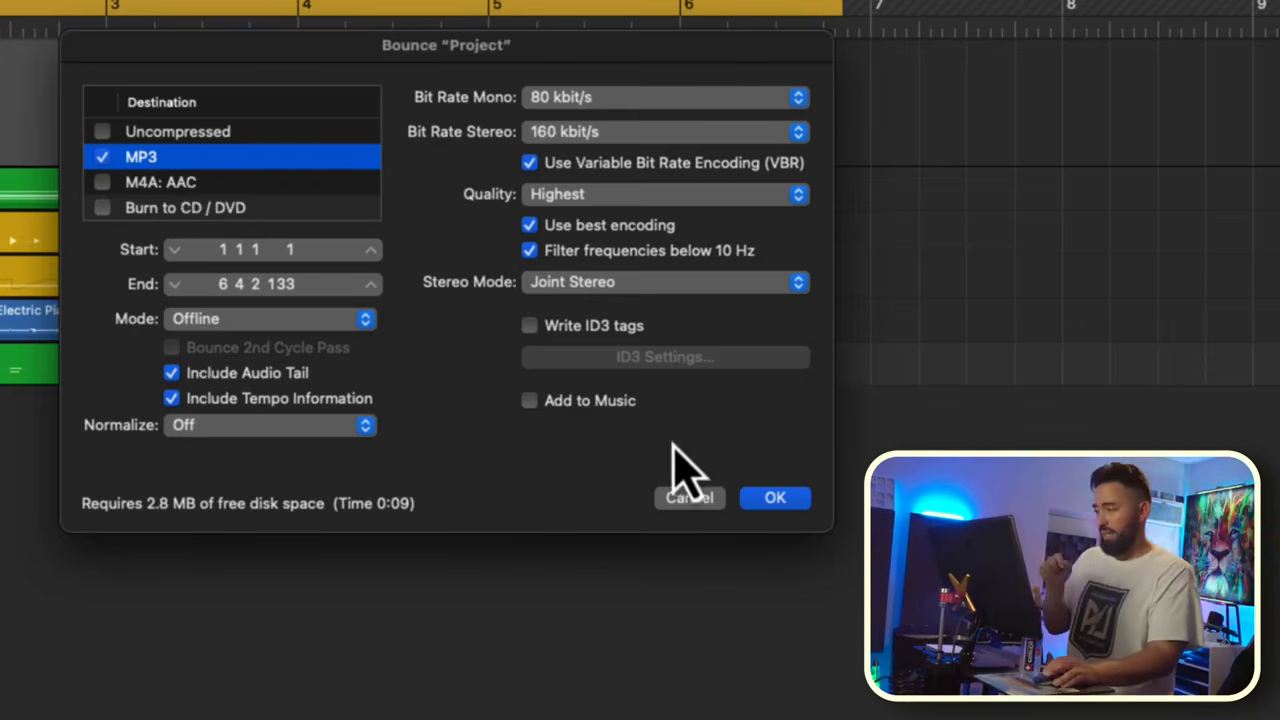
{"action": "left_click", "coordinate": [774, 500]}
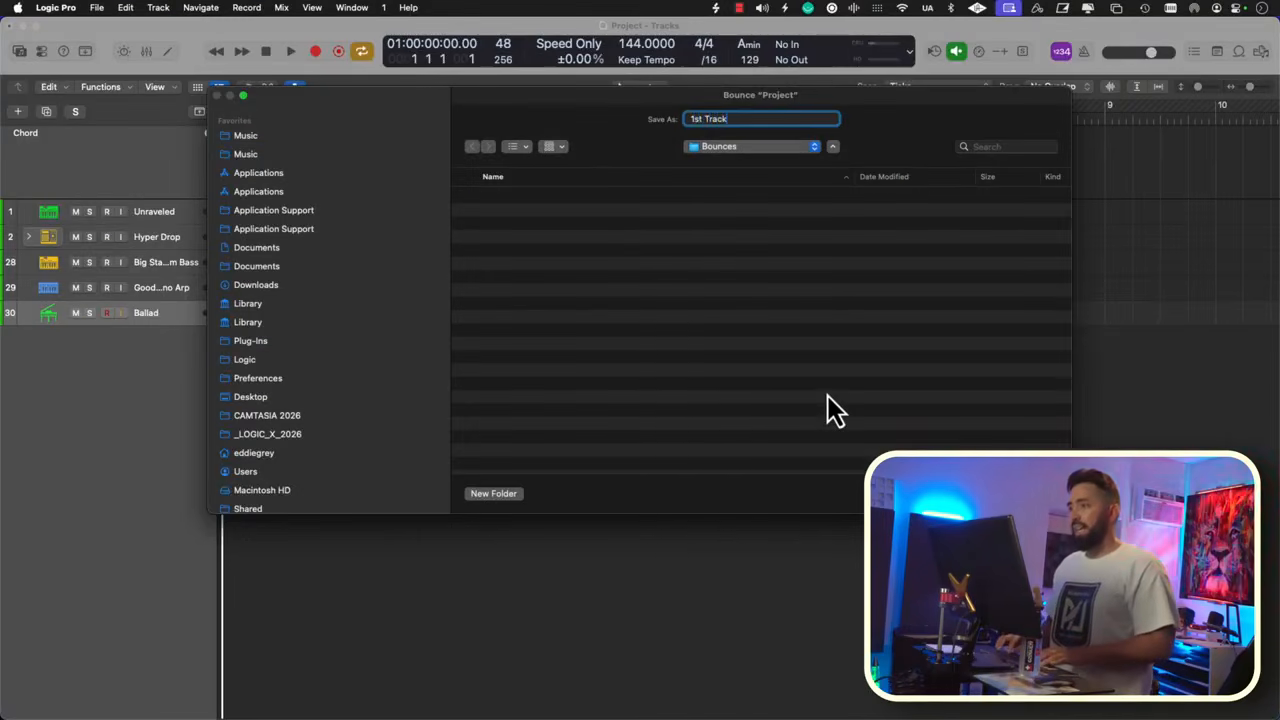
{"action": "key", "text": "super+d"}
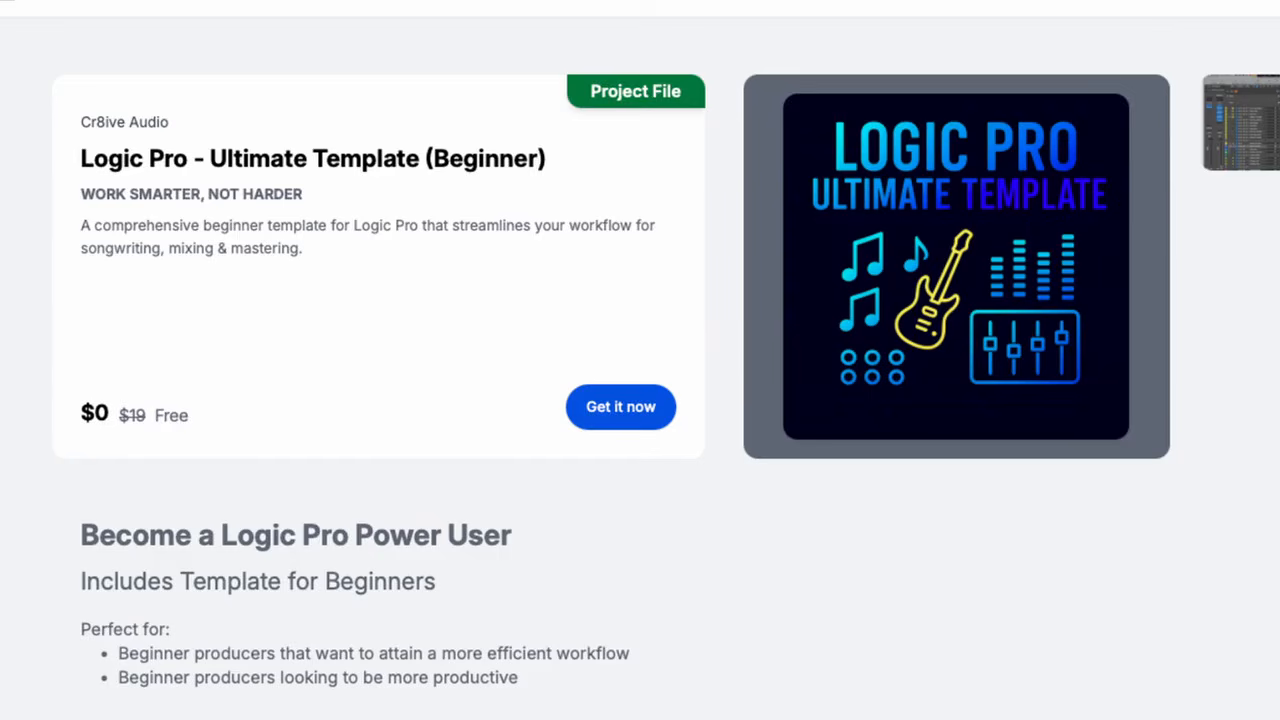
{"action": "scroll", "coordinate": [640, 360], "scroll_direction": "down", "scroll_amount": 2}
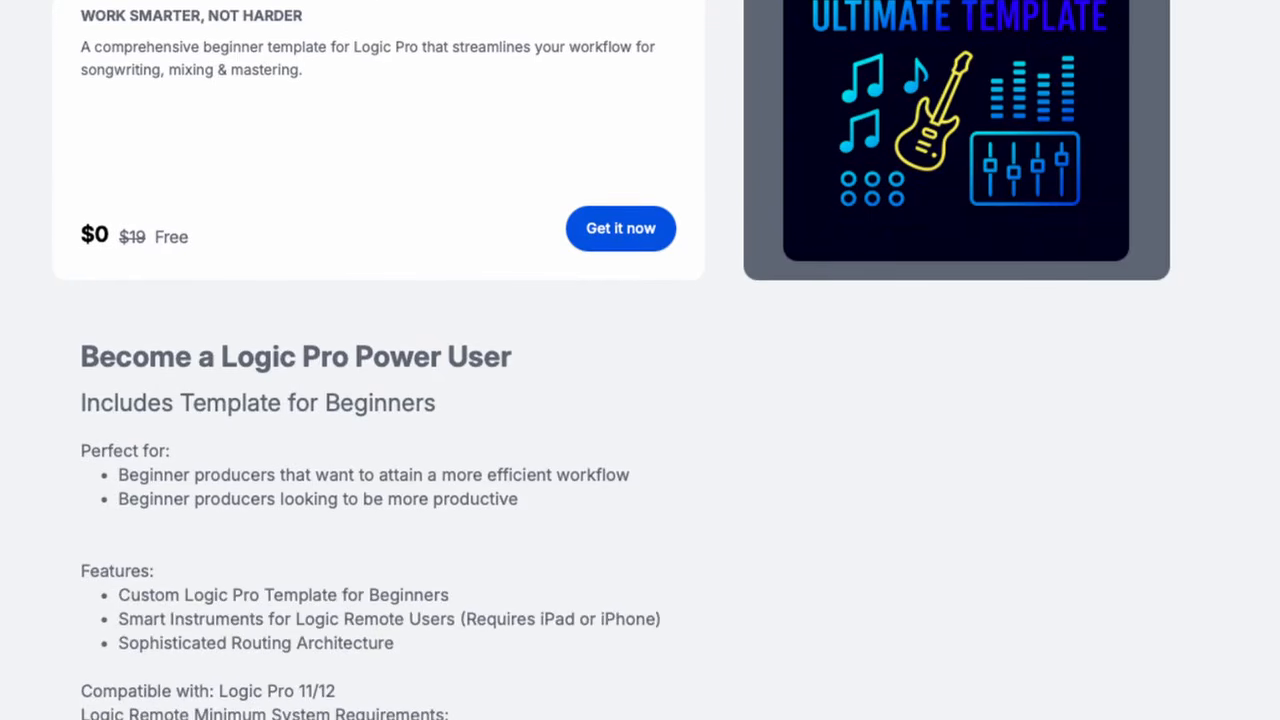